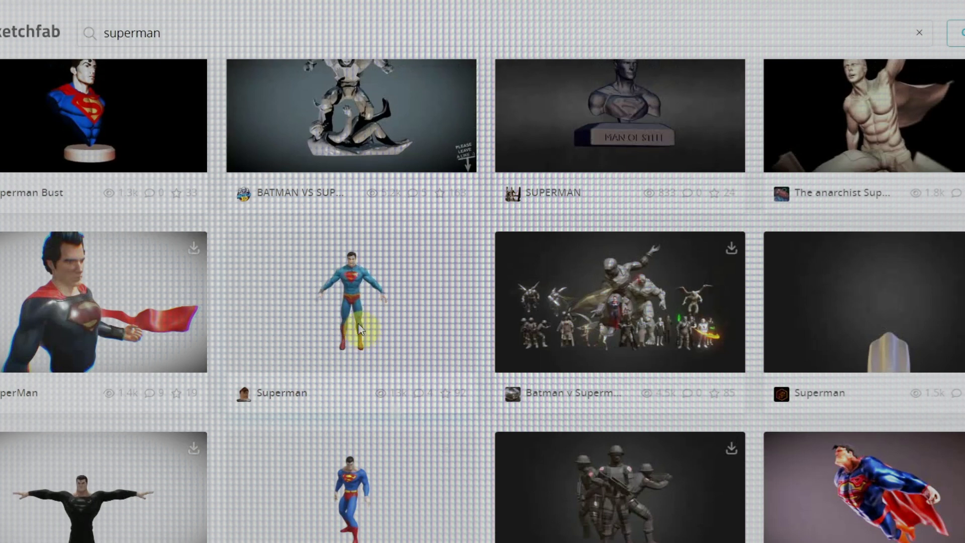
# - Open the full-body Superman model with arms slightly spread from the Sketchfab results
pyautogui.click(360, 329)
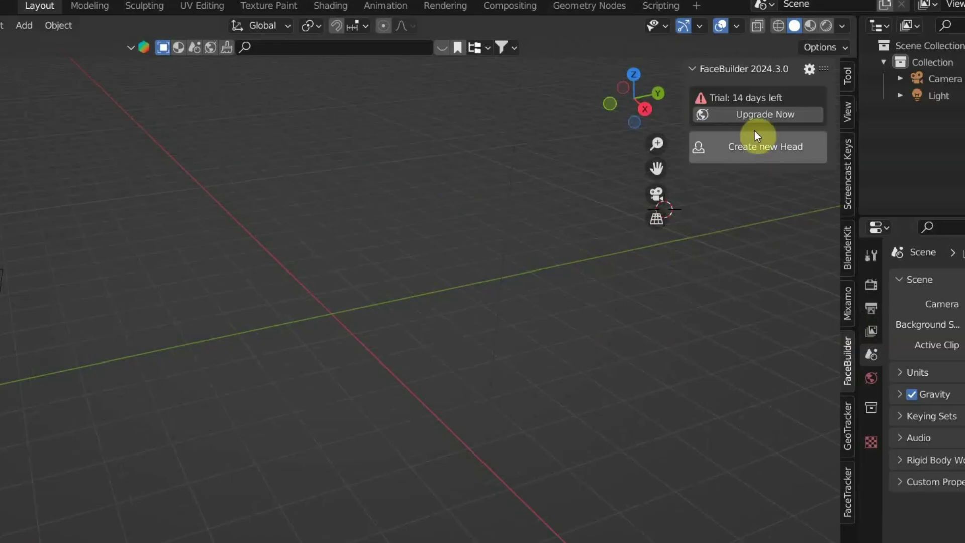
# - Switch to Blender, create a new FaceBuilder head and fit its mesh to the chin, jaw and ears of the portrait photo
pyautogui.click(757, 157)
pyautogui.click(720, 240)
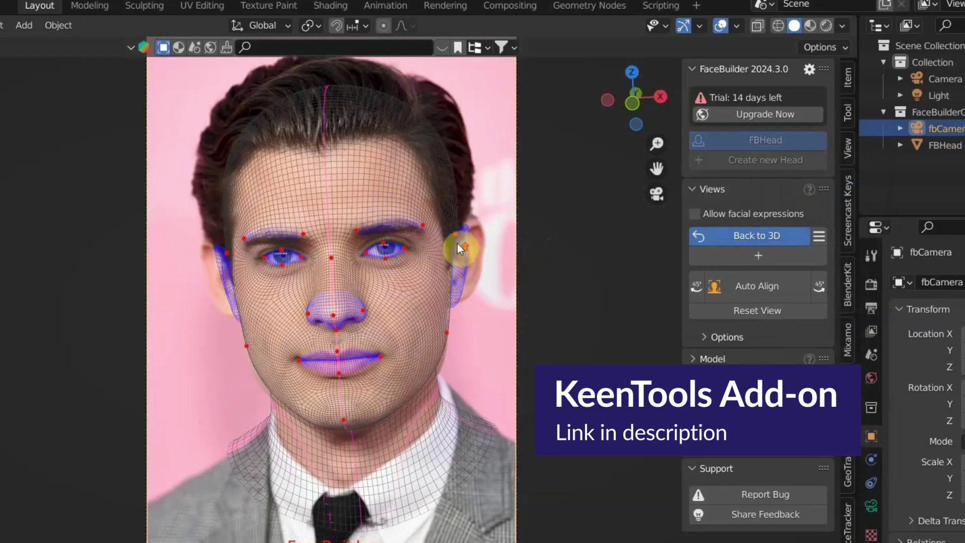
pyautogui.scroll(4, 457, 242)
pyautogui.moveTo(352, 497); pyautogui.dragTo(352, 505)
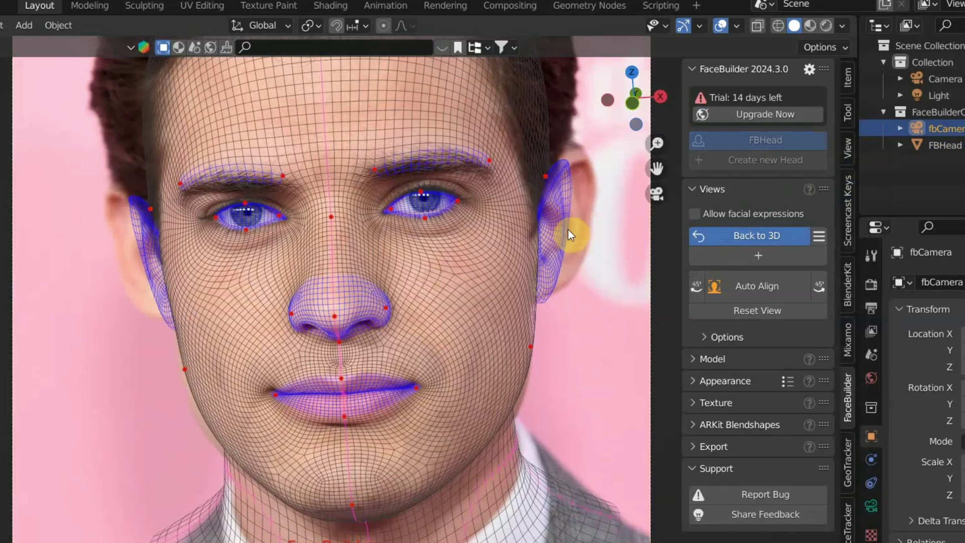
pyautogui.moveTo(565, 226); pyautogui.dragTo(590, 222)
pyautogui.moveTo(531, 346); pyautogui.dragTo(526, 349)
pyautogui.moveTo(185, 369); pyautogui.dragTo(180, 371)
pyautogui.moveTo(115, 194); pyautogui.dragTo(119, 264)
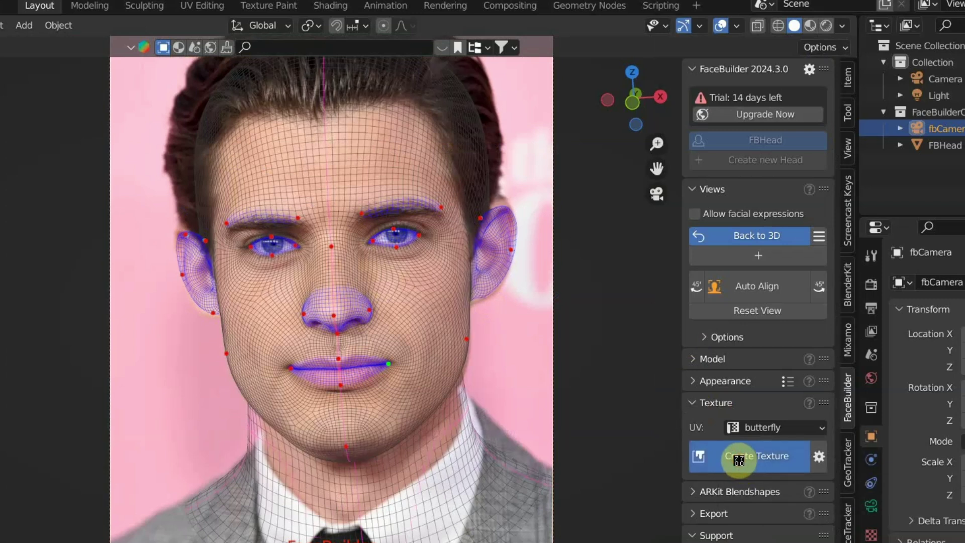
# - Create the FaceBuilder head's texture from the aligned portrait photo
pyautogui.click(738, 461)
pyautogui.moveTo(449, 336); pyautogui.dragTo(457, 356, button='middle')
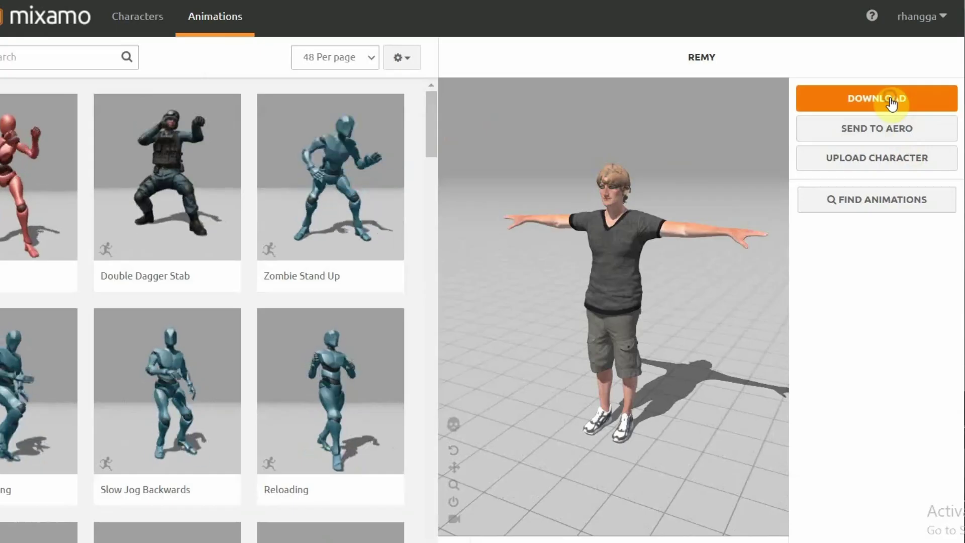
# - Switch to Mixamo and download the Remy character
pyautogui.click(891, 98)
pyautogui.click(662, 227)
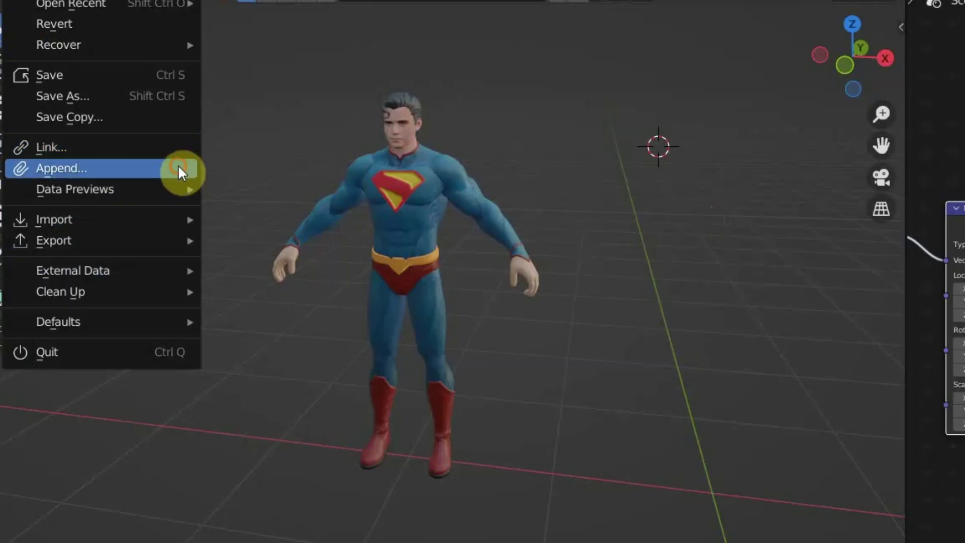
# - Switch to Blender, append the Mixamo armature and fit it over the Superman body by moving, scaling and repositioning its left arm bones
pyautogui.click(178, 166)
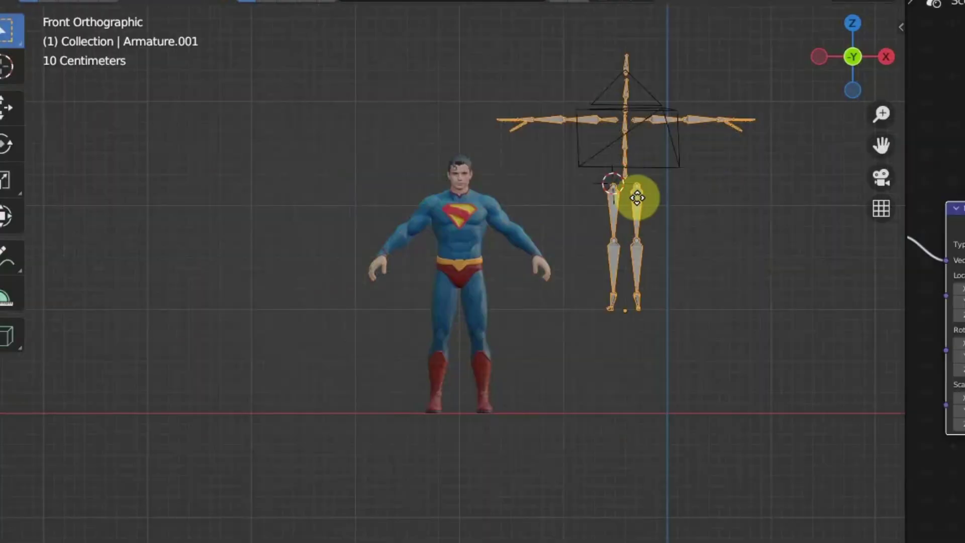
pyautogui.press('g')
pyautogui.click(533, 254)
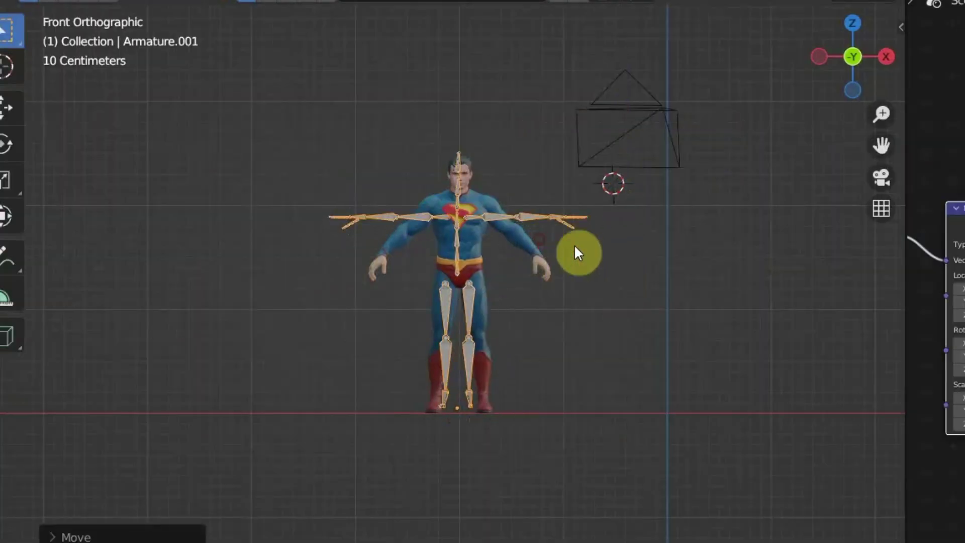
pyautogui.press('s')
pyautogui.click(620, 233)
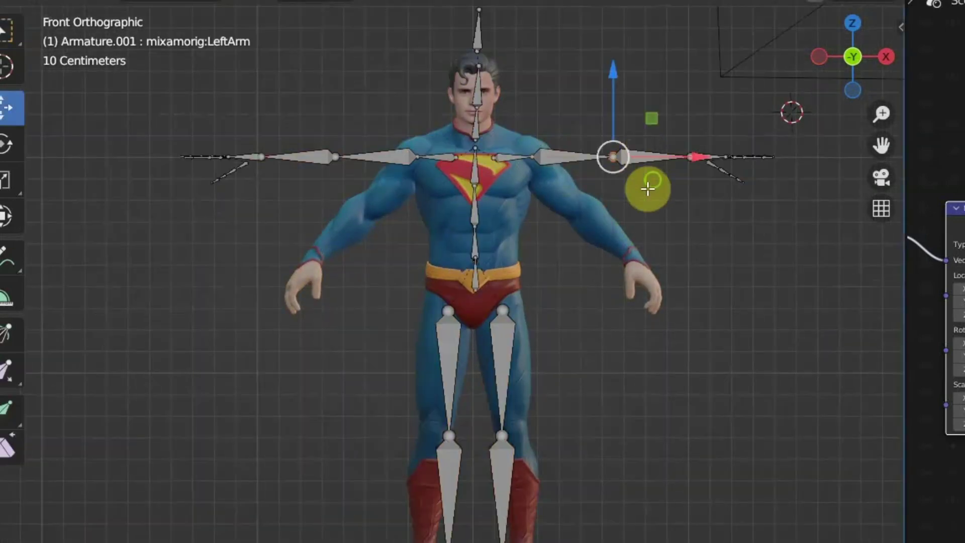
pyautogui.moveTo(646, 183); pyautogui.dragTo(608, 297)
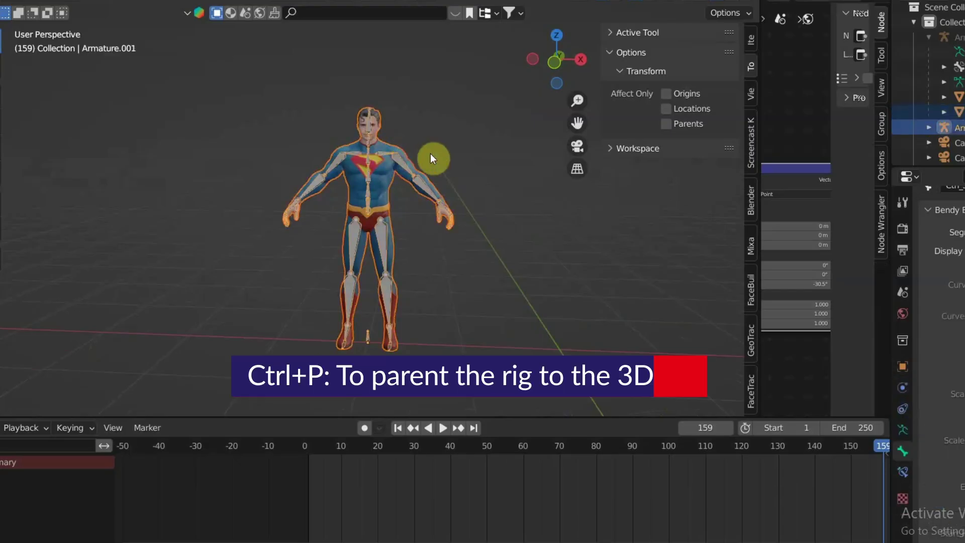
# - Parent the Superman body to the armature with automatic weights
pyautogui.hotkey('ctrl', 'p')
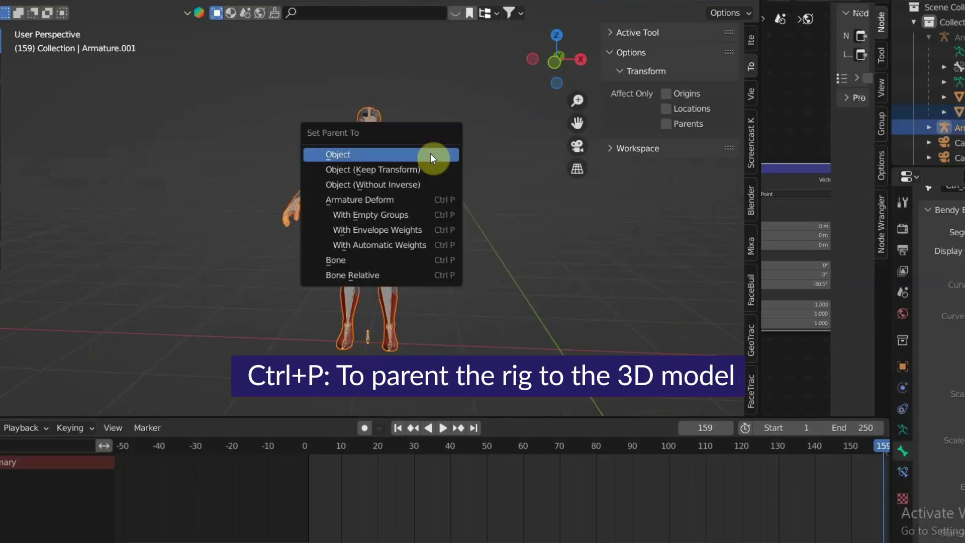
pyautogui.click(445, 245)
pyautogui.press('h')
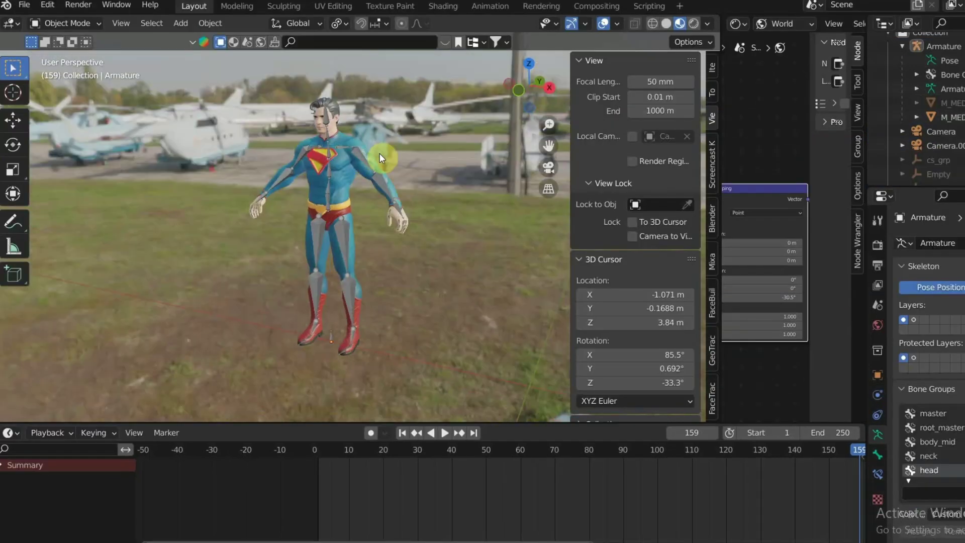
# - Put the Superman body mesh in Weight Paint mode and select the bone of its left arm for painting
pyautogui.moveTo(373, 131); pyautogui.dragTo(354, 101, button='middle')
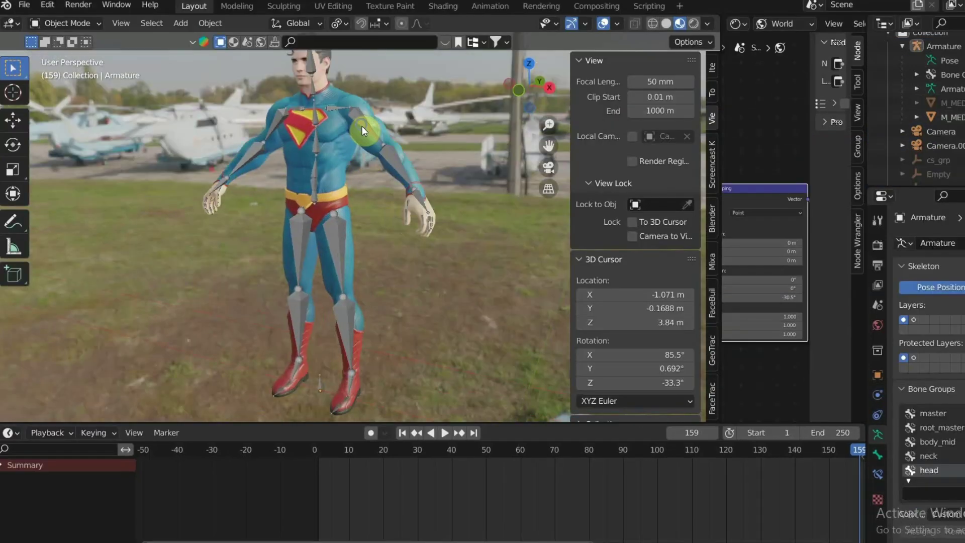
pyautogui.scroll(3, 354, 101)
pyautogui.click(342, 136)
pyautogui.click(72, 23)
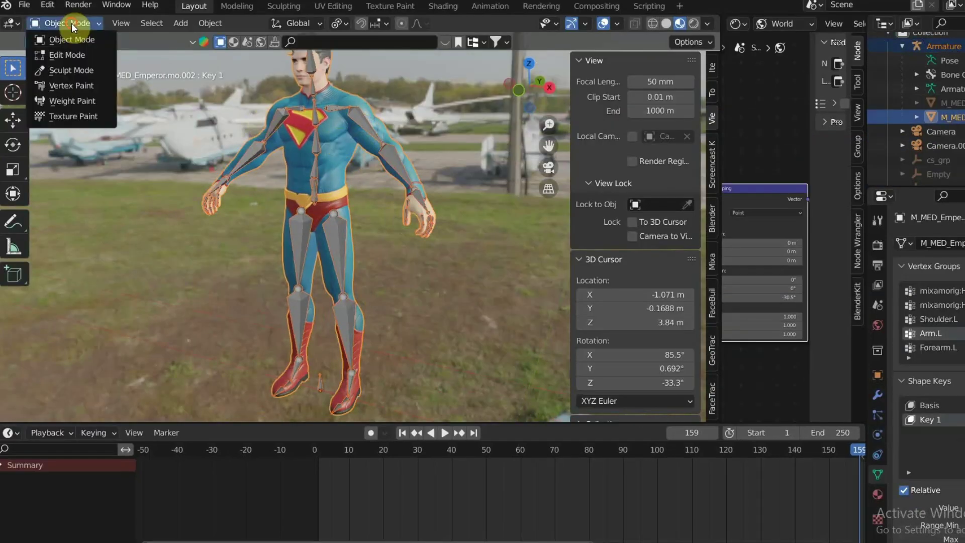
pyautogui.click(84, 105)
pyautogui.keyDown('ctrl'); pyautogui.click(388, 155); pyautogui.keyUp('ctrl')
pyautogui.moveTo(388, 156)
pyautogui.mouseDown(button='middle')
pyautogui.moveTo(392, 168)
pyautogui.moveTo(383, 166)
pyautogui.mouseUp(button='middle')
pyautogui.scroll(2, 363, 190)
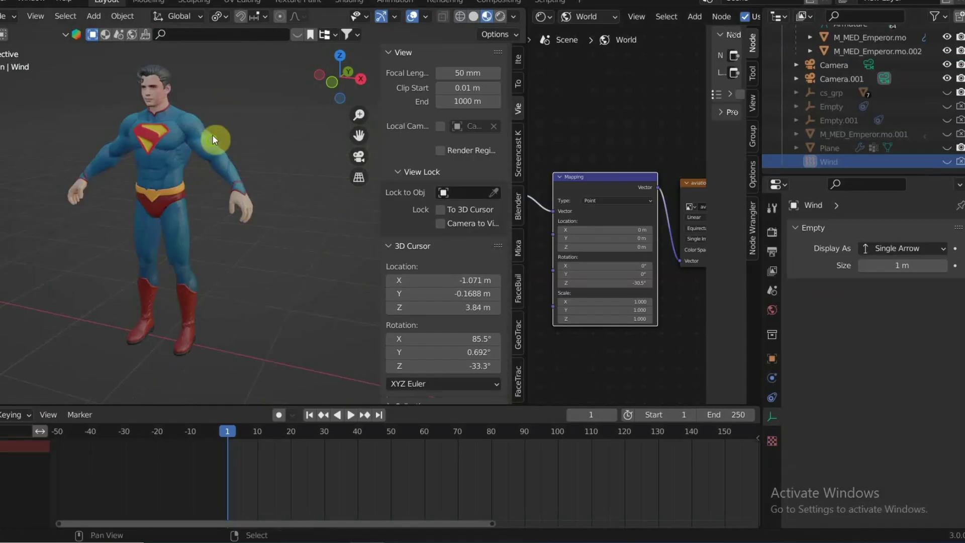
# - Add a plane at the character's upper back and narrow it along X to about shoulder width for the cape
pyautogui.keyDown('shift'); pyautogui.moveTo(212, 135); pyautogui.dragTo(225, 158, button='middle'); pyautogui.keyUp('shift')
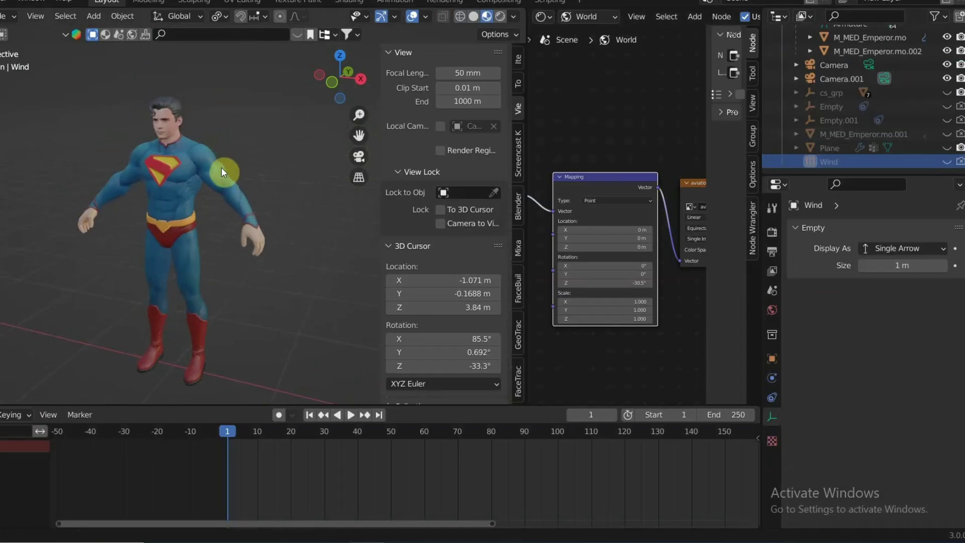
pyautogui.keyDown('shift'); pyautogui.rightClick(206, 137); pyautogui.keyUp('shift')
pyautogui.hotkey('shift', 'a')
pyautogui.moveTo(206, 135)
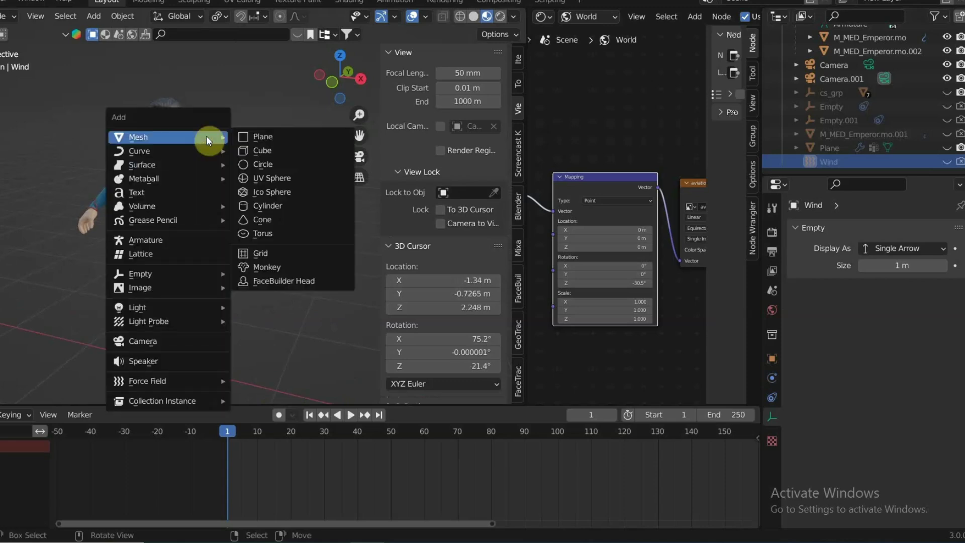
pyautogui.click(264, 135)
pyautogui.press('KP_7')
pyautogui.press('s')
pyautogui.press('x')
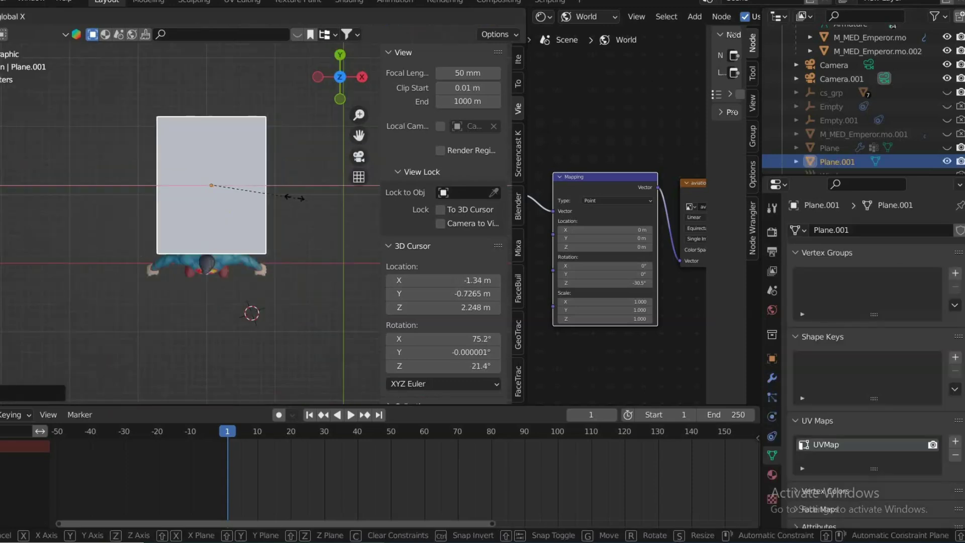
pyautogui.click(252, 194)
# - Widen the cape plane's far edge along X so the shape flares away from the shoulders
pyautogui.press('Tab')
pyautogui.scroll(1, 243, 122)
pyautogui.click(231, 117)
pyautogui.press('s')
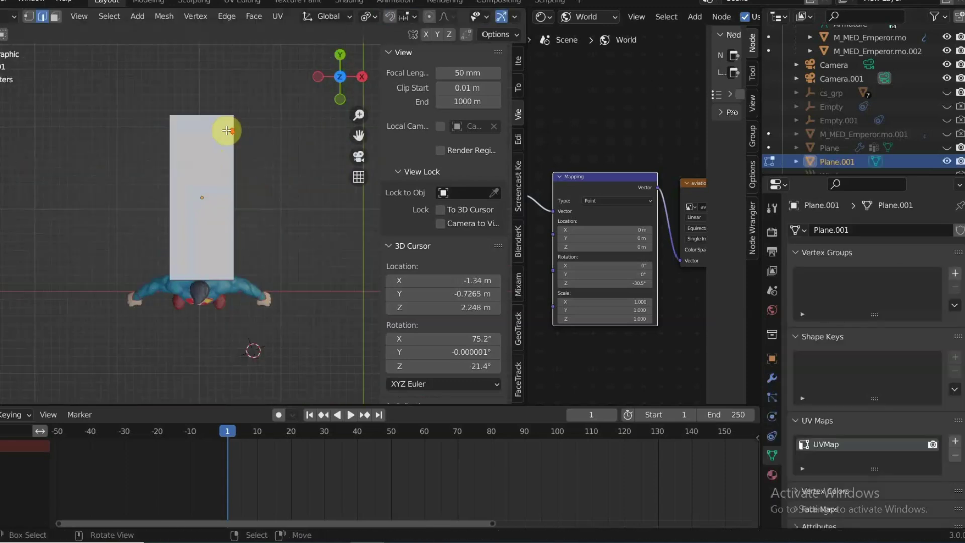
pyautogui.press('x')
pyautogui.click(299, 154)
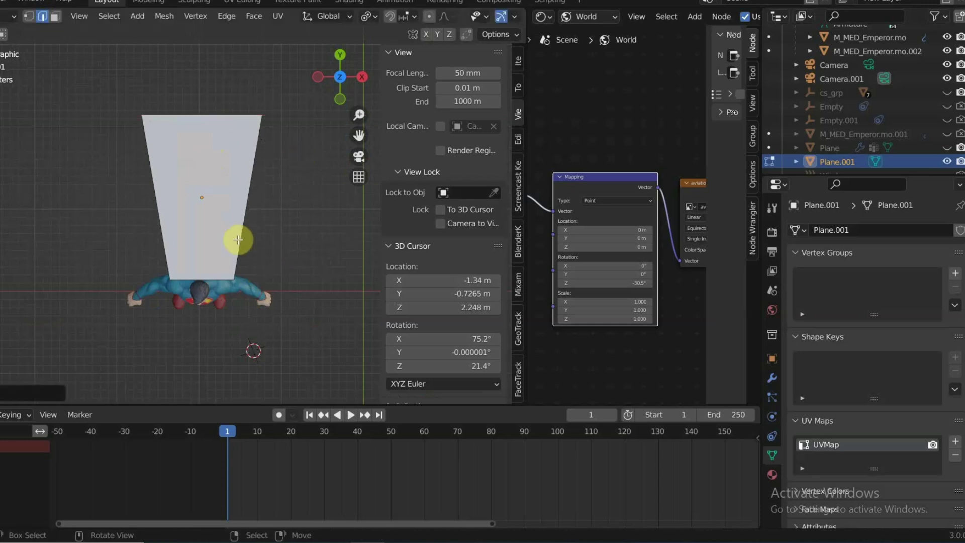
# - Add many evenly spaced loop cuts lengthwise and crosswise to divide the cape into a dense grid
pyautogui.hotkey('ctrl', 'r')
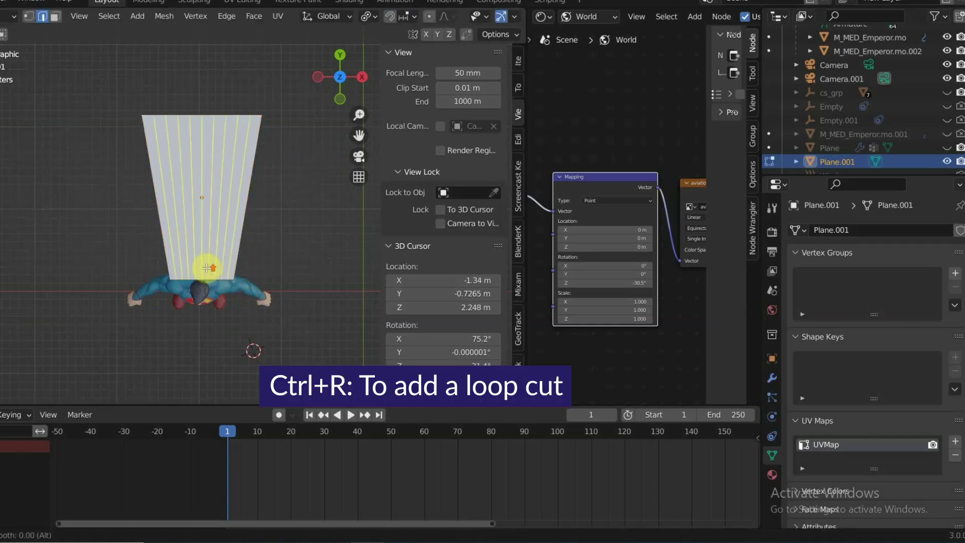
pyautogui.scroll(10, 207, 266)
pyautogui.click(236, 244)
pyautogui.hotkey('ctrl', 'r')
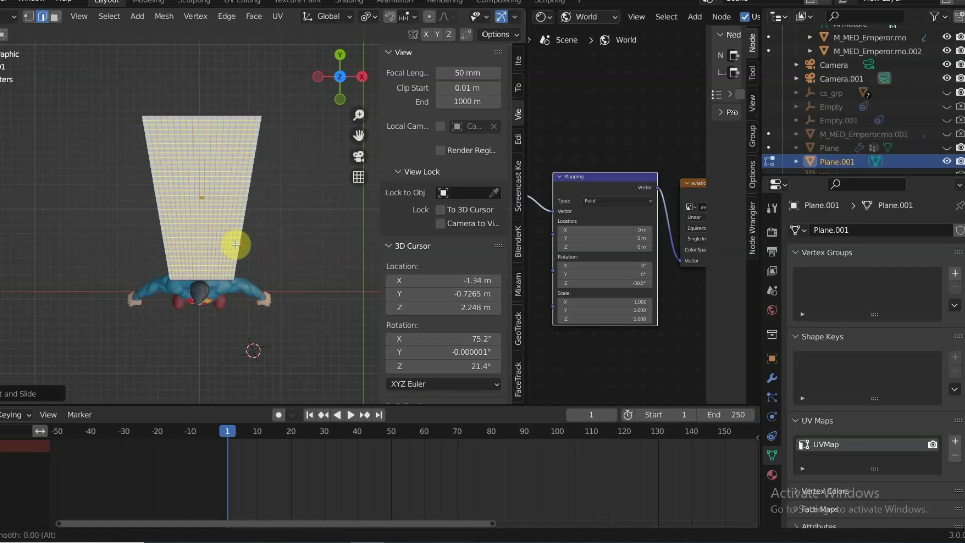
pyautogui.click(236, 244)
pyautogui.scroll(4, 232, 216)
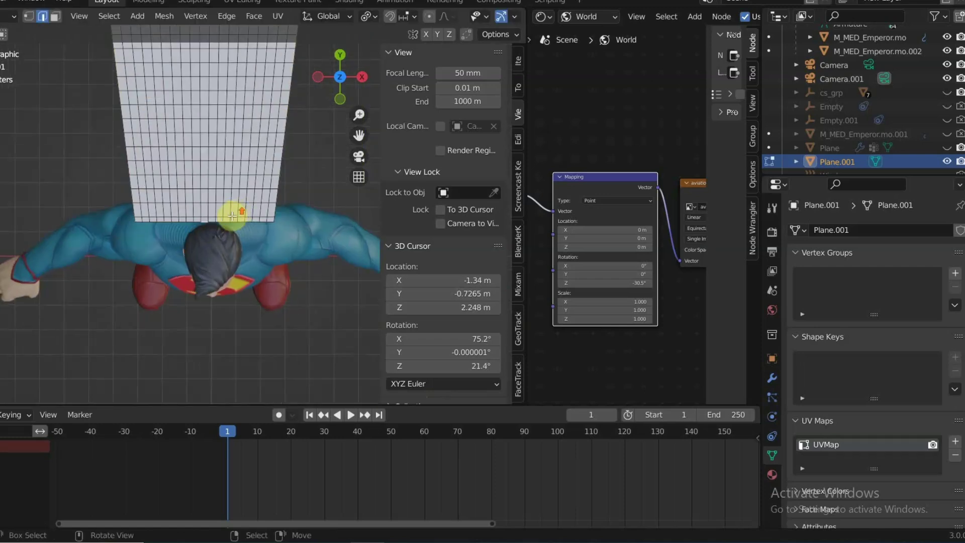
# - Curve the middle of the cape's neck edge backward around the neck with proportional editing
pyautogui.press('g')
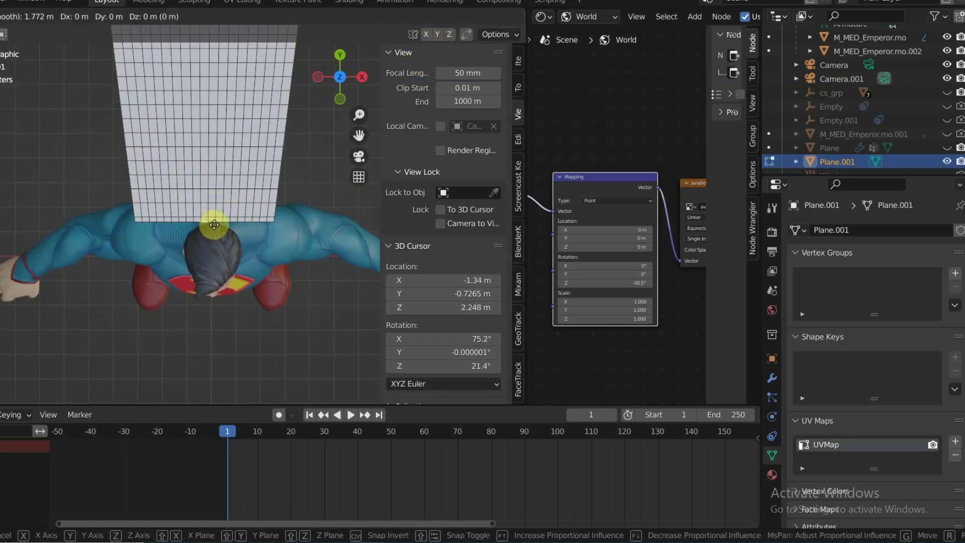
pyautogui.scroll(5, 213, 221)
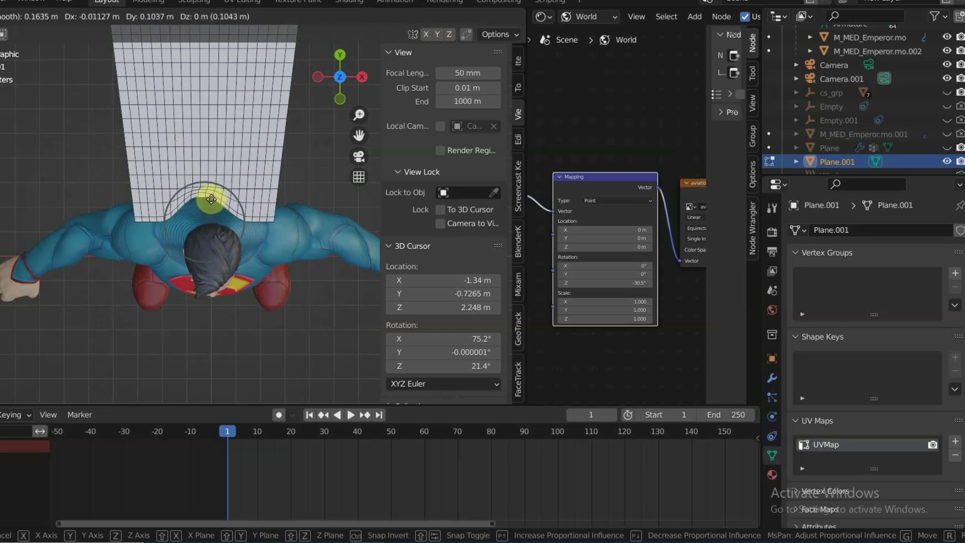
pyautogui.click(215, 203)
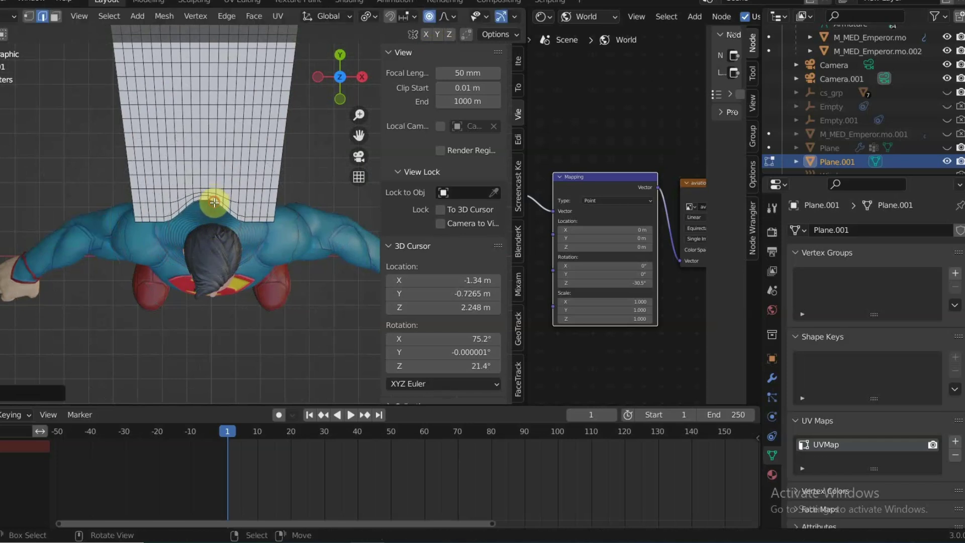
# - Select the vertices along the cape's neck edge and assign them to a new vertex group named pin
pyautogui.moveTo(215, 205); pyautogui.dragTo(127, 244, button='middle')
pyautogui.press('KP_7')
pyautogui.press('1')
pyautogui.press('c')
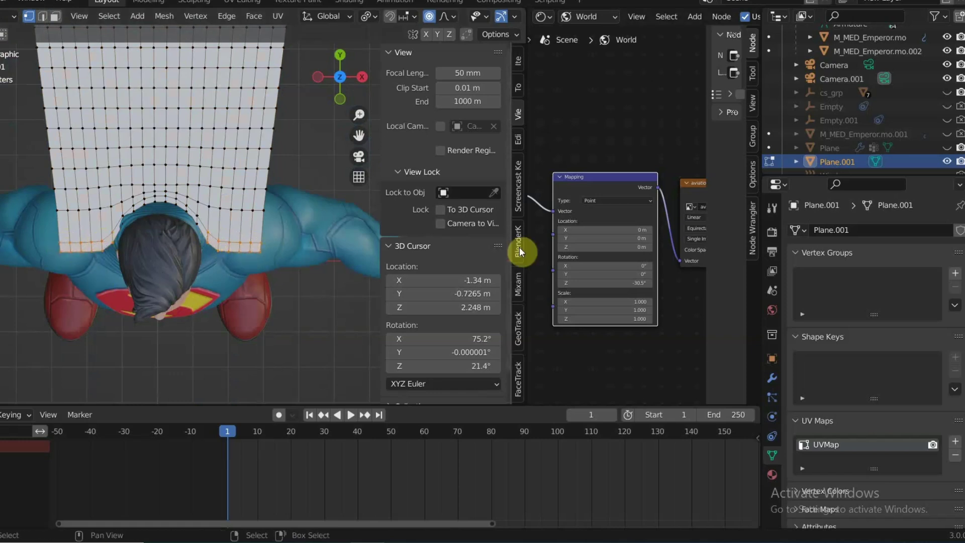
pyautogui.click(954, 273)
pyautogui.doubleClick(850, 278)
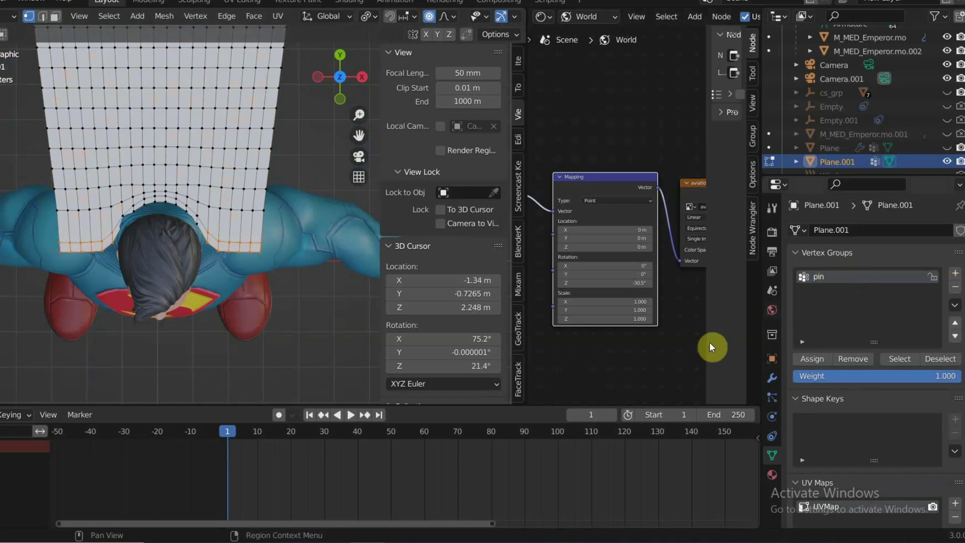
pyautogui.click(815, 316)
pyautogui.scroll(-2, 124, 206)
pyautogui.press('Tab')
# - Examine the cape's pin group weights in Weight Paint mode
pyautogui.click(9, 16)
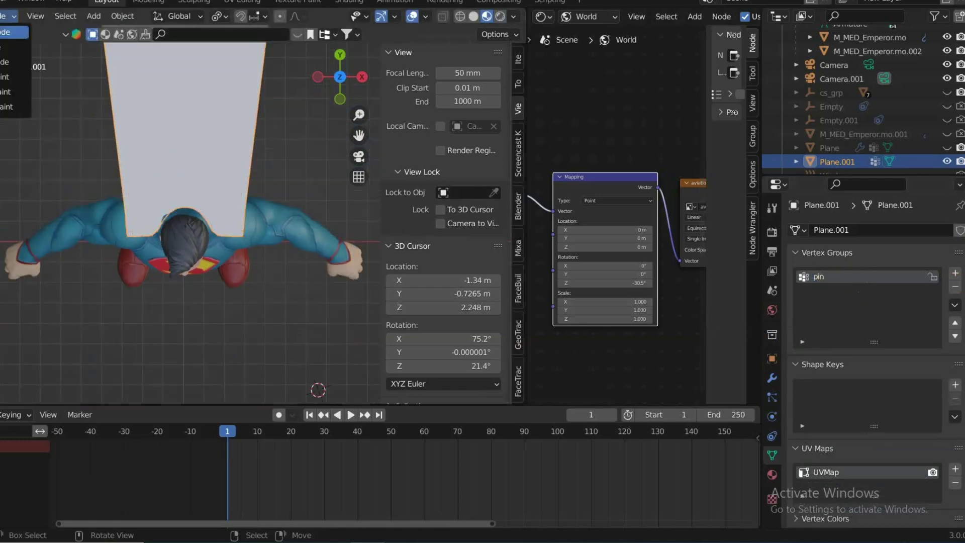
pyautogui.click(3, 92)
pyautogui.moveTo(276, 274)
pyautogui.mouseDown(button='middle')
pyautogui.moveTo(60, 173)
pyautogui.moveTo(99, 209)
pyautogui.moveTo(237, 181)
pyautogui.moveTo(301, 155)
pyautogui.moveTo(191, 178)
pyautogui.mouseUp(button='middle')
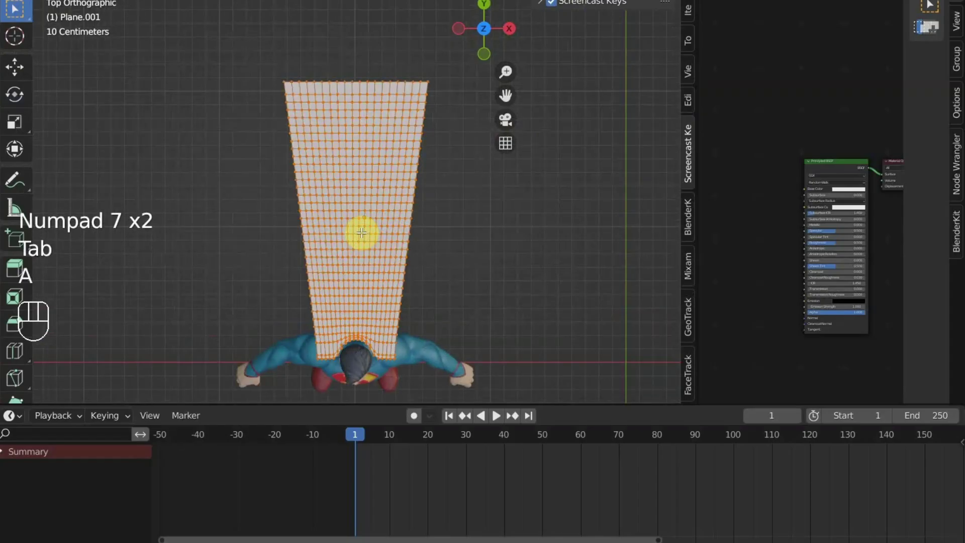
# - Unwrap the whole cape mesh from the top view with Project from View
pyautogui.scroll(-1, 369, 221)
pyautogui.press('u')
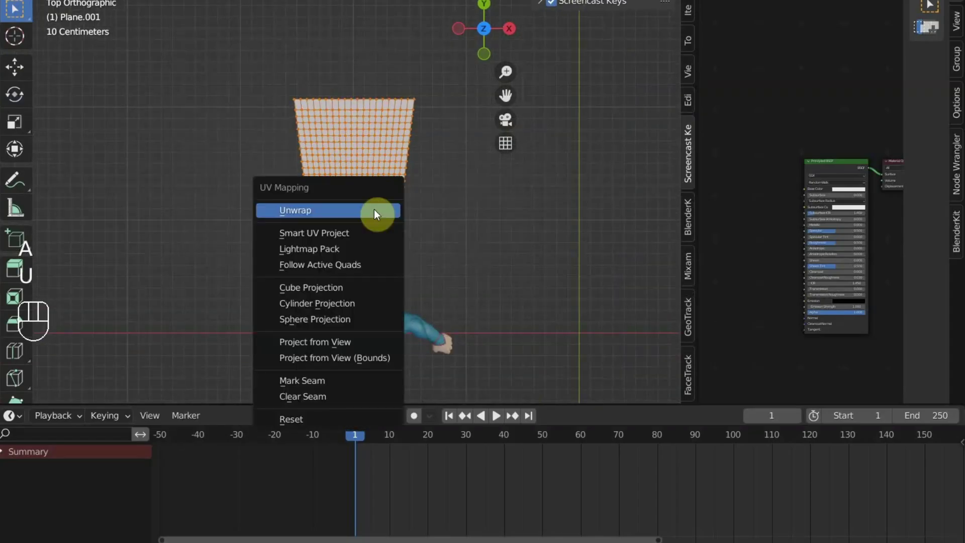
pyautogui.click(381, 344)
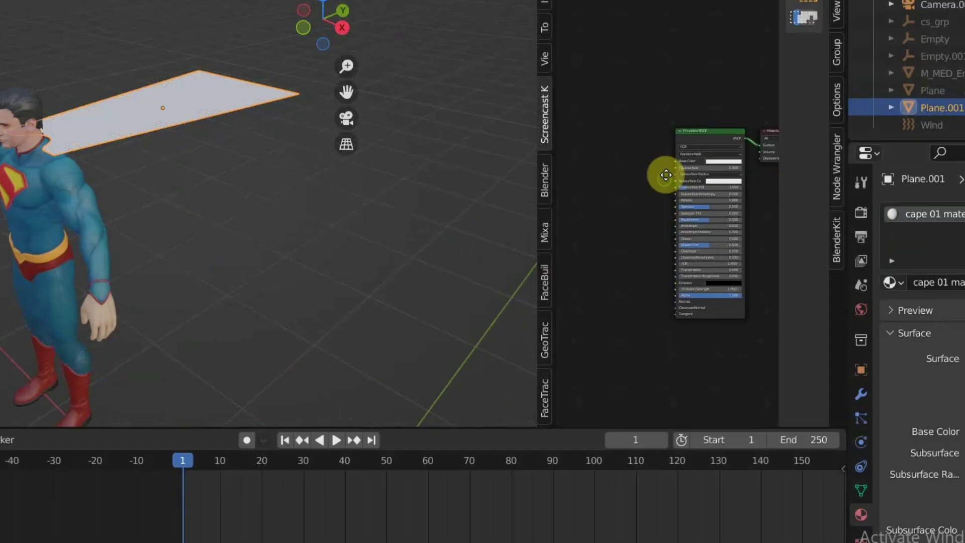
# - Add an Image Texture node with cape back.png and connect its Color to the cape material's Base Color
pyautogui.hotkey('shift', 'a')
pyautogui.write('im')
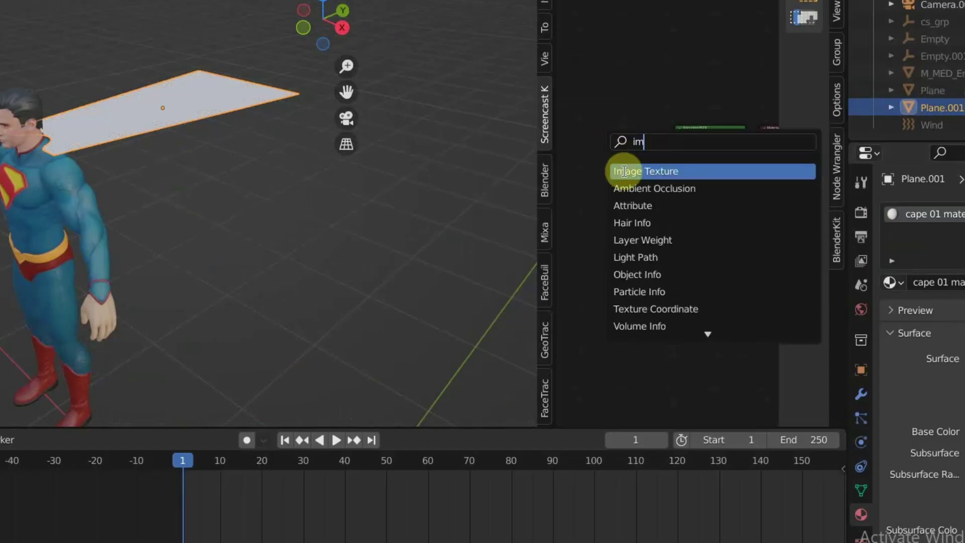
pyautogui.click(624, 171)
pyautogui.click(581, 155)
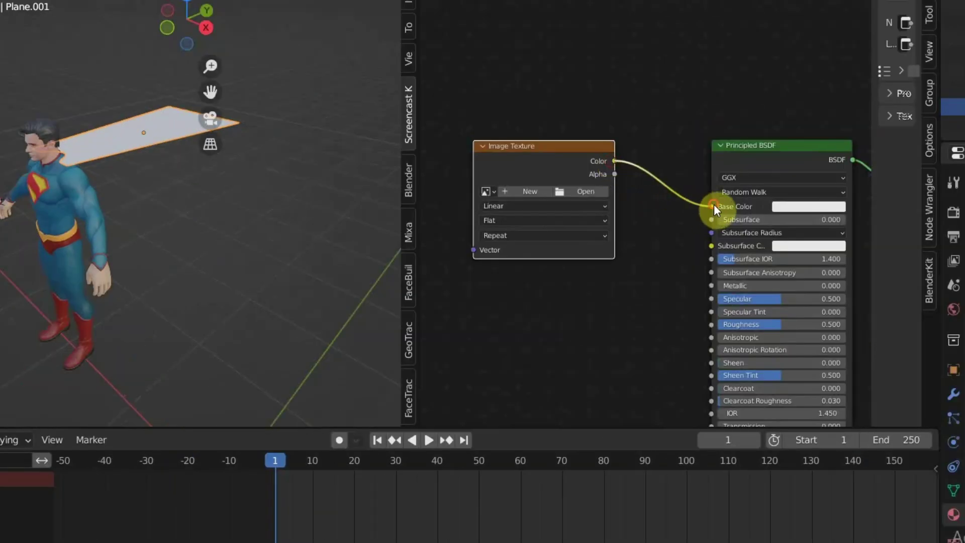
pyautogui.click(585, 192)
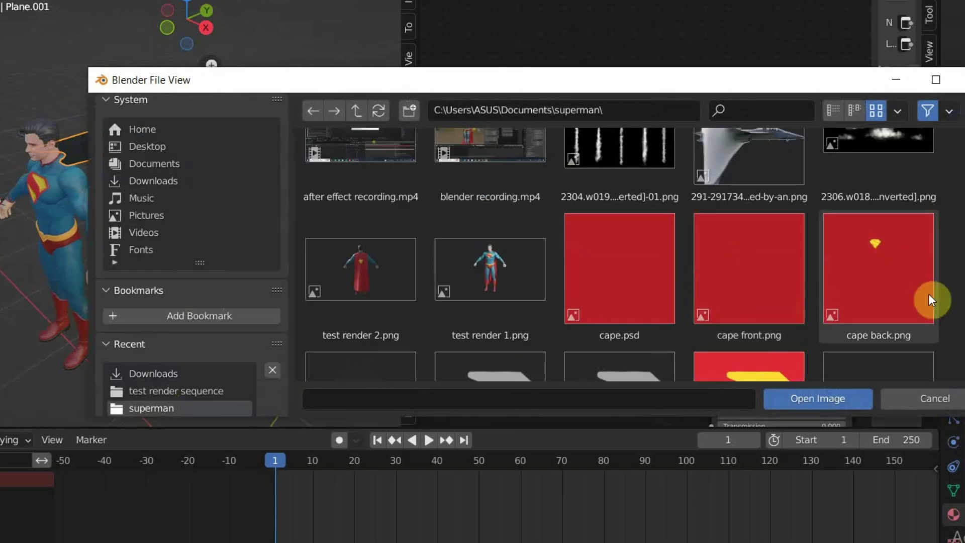
pyautogui.doubleClick(877, 255)
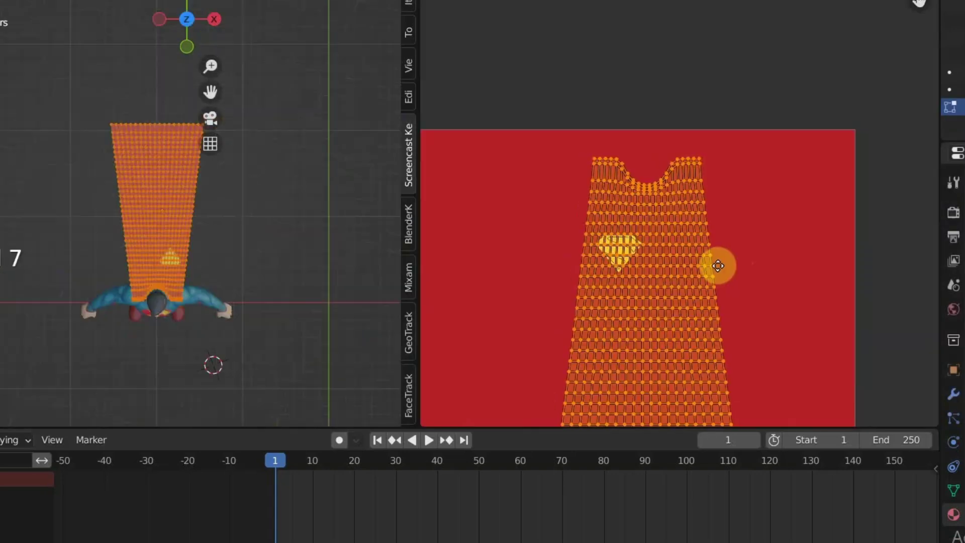
# - Move the cape's UV layout horizontally so the yellow emblem sits centred below the neckline, and scale the layout
pyautogui.moveTo(717, 265); pyautogui.dragTo(690, 265)
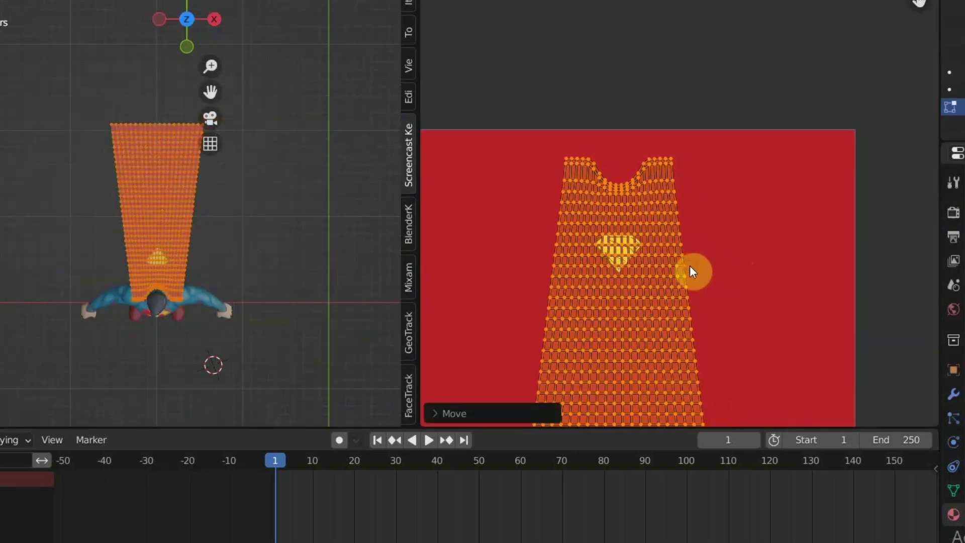
pyautogui.press('s')
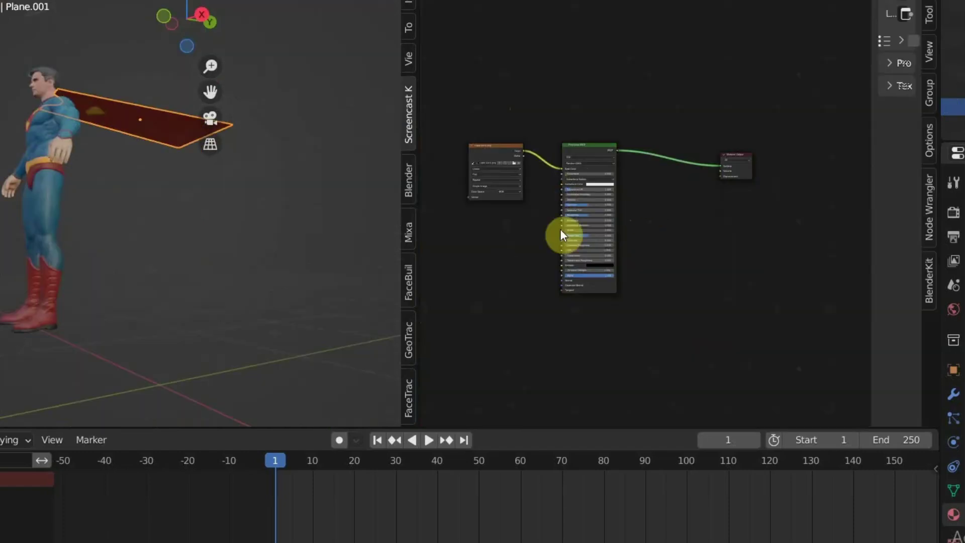
# - Duplicate the Image Texture and Principled BSDF nodes below the originals and load another image into the copied texture node
pyautogui.scroll(-1, 549, 209)
pyautogui.press('b')
pyautogui.moveTo(636, 344); pyautogui.dragTo(464, 126)
pyautogui.scroll(-3, 556, 133)
pyautogui.hotkey('shift', 'd')
pyautogui.click(574, 316)
pyautogui.scroll(5, 549, 282)
pyautogui.click(615, 161)
pyautogui.doubleClick(764, 202)
# - Insert a Mix Shader before the Material Output and connect the duplicated Principled BSDF to its second shader input
pyautogui.scroll(-8, 625, 173)
pyautogui.moveTo(768, 80); pyautogui.dragTo(662, 173, button='middle')
pyautogui.hotkey('shift', 'a')
pyautogui.click(708, 221)
pyautogui.write('m')
pyautogui.click(767, 272)
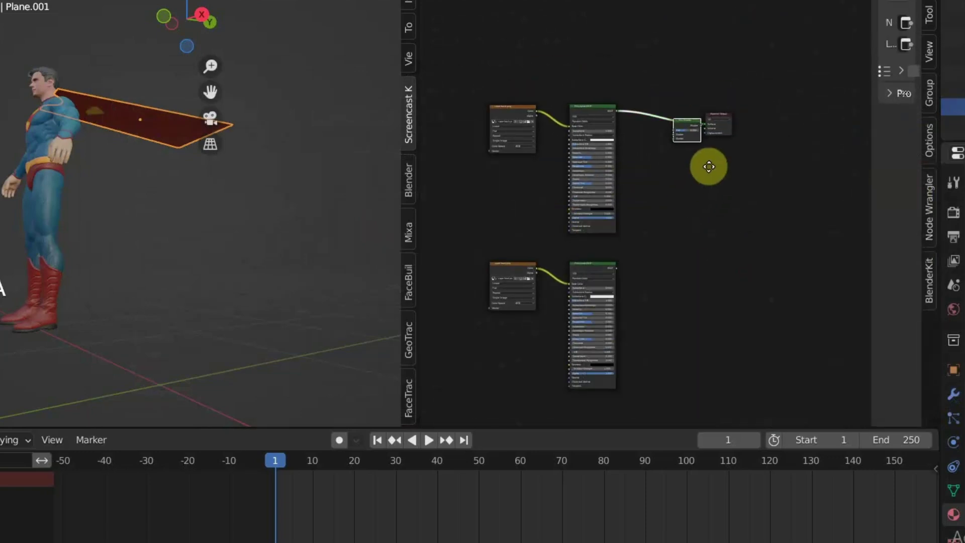
pyautogui.click(709, 166)
pyautogui.scroll(2, 666, 258)
pyautogui.moveTo(646, 247); pyautogui.dragTo(670, 107)
pyautogui.moveTo(675, 108); pyautogui.dragTo(721, 320, button='middle')
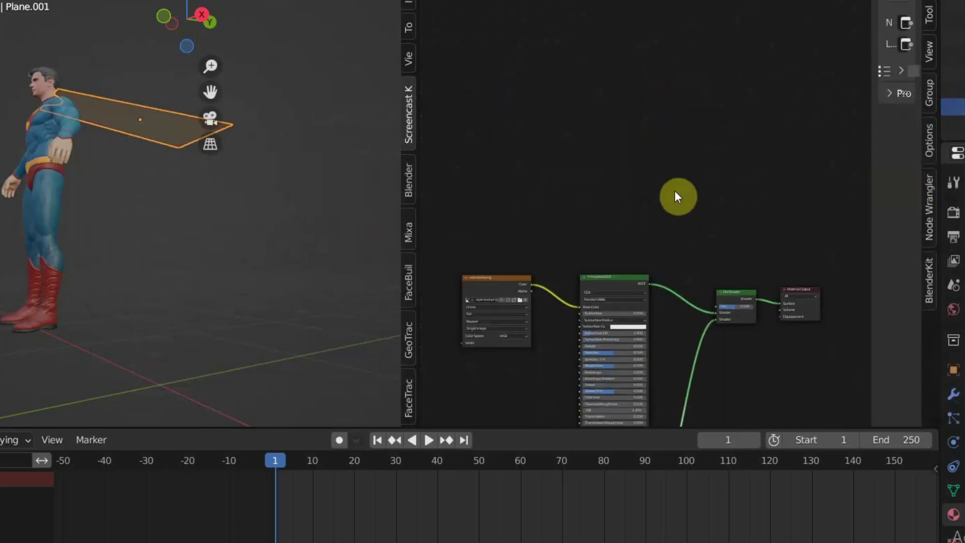
# - Add a Geometry node and connect its Backfacing output to the Mix Shader's Fac input
pyautogui.hotkey('shift', 'a')
pyautogui.click(673, 186)
pyautogui.write('ge')
pyautogui.press('Return')
pyautogui.click(676, 196)
pyautogui.scroll(3, 673, 197)
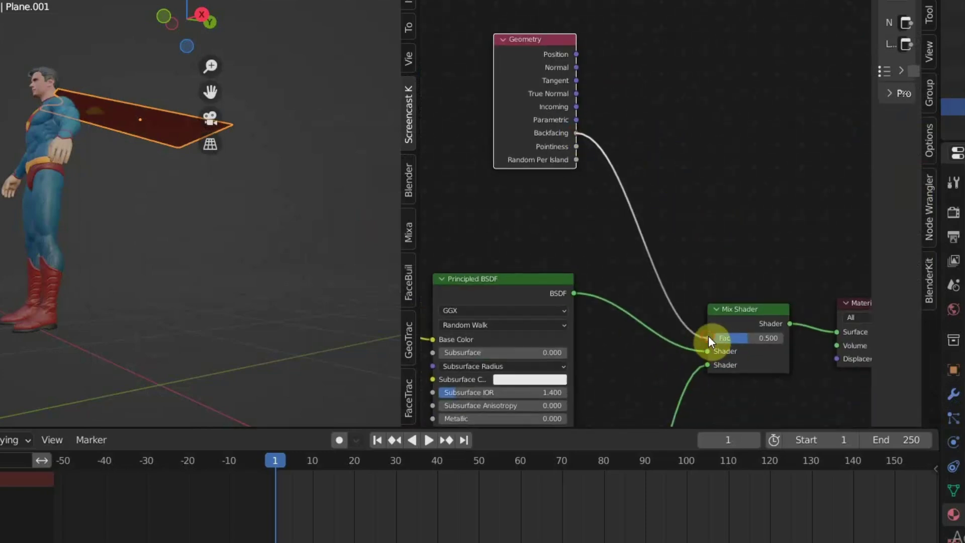
pyautogui.moveTo(696, 342); pyautogui.dragTo(709, 336)
pyautogui.moveTo(100, 140); pyautogui.dragTo(123, 96, button='middle')
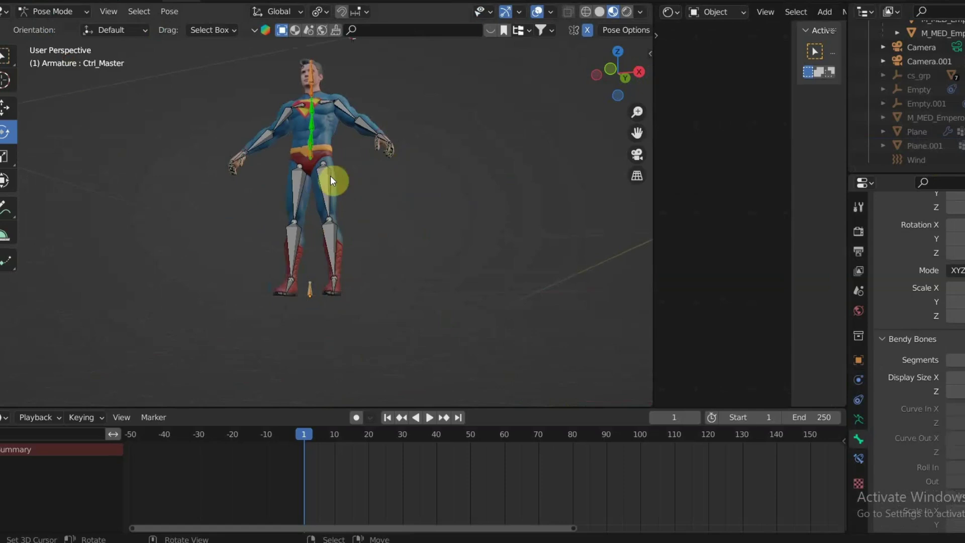
# - Rotate the armature's left foot bone in the right side view so the toes point downward
pyautogui.click(331, 176)
pyautogui.press('KP_1')
pyautogui.moveTo(394, 193); pyautogui.dragTo(392, 193)
pyautogui.scroll(1, 359, 292)
pyautogui.click(347, 315)
pyautogui.press('KP_3')
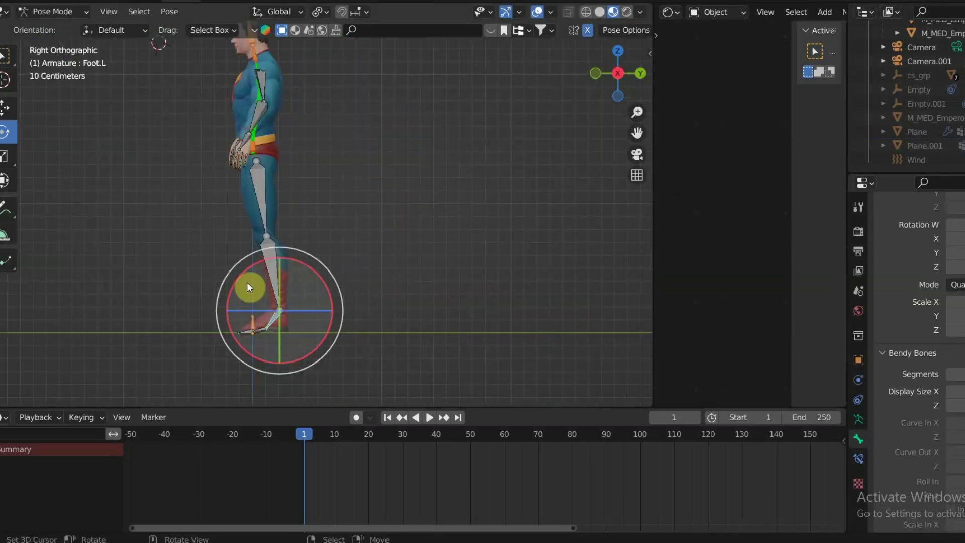
pyautogui.moveTo(233, 269); pyautogui.dragTo(218, 328)
pyautogui.scroll(-1, 314, 213)
pyautogui.keyDown('shift'); pyautogui.moveTo(316, 203); pyautogui.dragTo(321, 252, button='middle'); pyautogui.keyUp('shift')
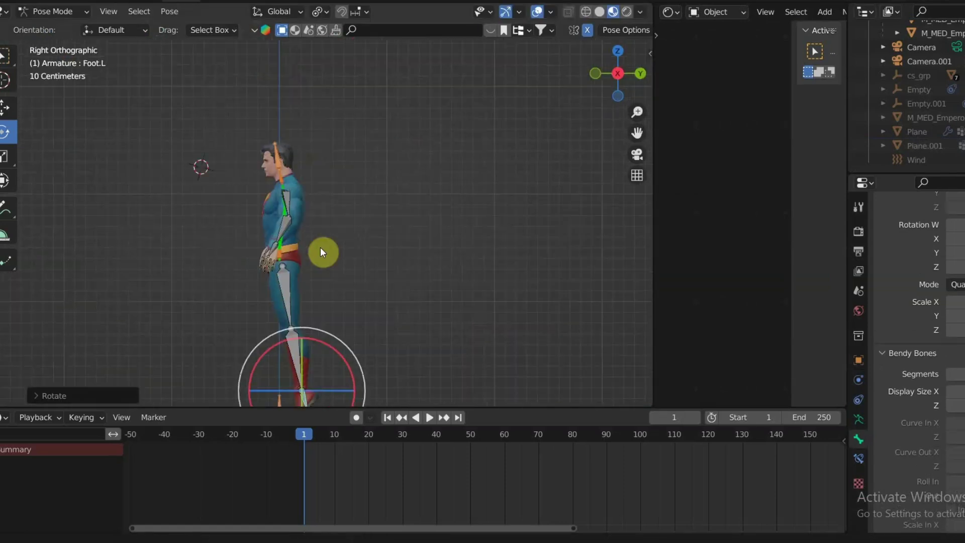
# - Tilt the character's head control bone backward in the right side view
pyautogui.scroll(4, 319, 218)
pyautogui.click(258, 168)
pyautogui.moveTo(294, 137); pyautogui.dragTo(317, 132)
pyautogui.rightClick(264, 124)
pyautogui.scroll(5, 296, 204)
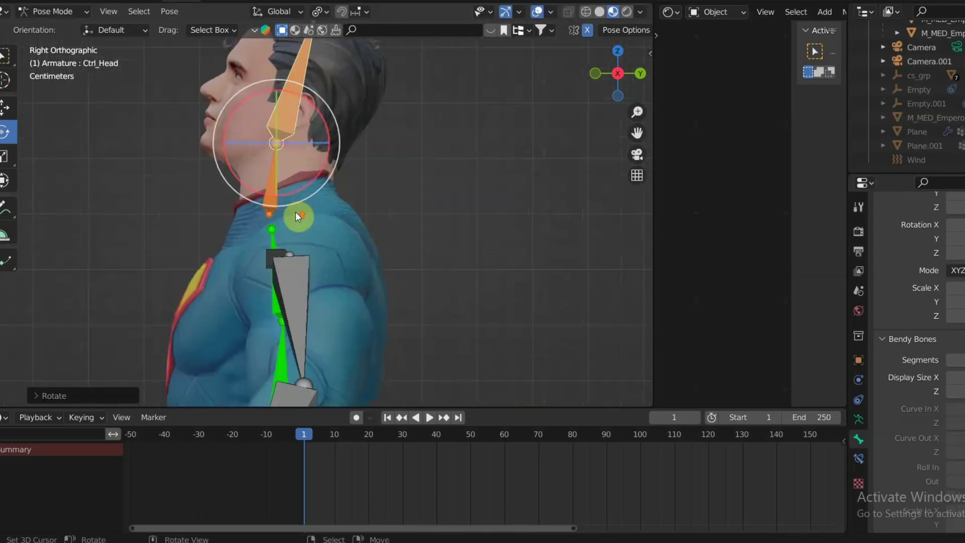
pyautogui.scroll(-4, 295, 215)
# - Rotate the neck and upper-body bones backward so the torso arches and the face looks up
pyautogui.rightClick(297, 221)
pyautogui.moveTo(301, 212); pyautogui.dragTo(403, 191, button='middle')
pyautogui.rightClick(318, 171)
pyautogui.press('KP_3')
pyautogui.moveTo(338, 156); pyautogui.dragTo(355, 176)
pyautogui.scroll(-1, 354, 138)
pyautogui.rightClick(340, 151)
pyautogui.keyDown('shift'); pyautogui.moveTo(353, 138); pyautogui.dragTo(401, 237, button='middle'); pyautogui.keyUp('shift')
pyautogui.scroll(4, 401, 230)
pyautogui.moveTo(405, 249)
pyautogui.mouseDown()
pyautogui.moveTo(418, 258)
pyautogui.moveTo(410, 253)
pyautogui.mouseUp()
pyautogui.scroll(-3, 374, 163)
pyautogui.scroll(-3, 374, 163)
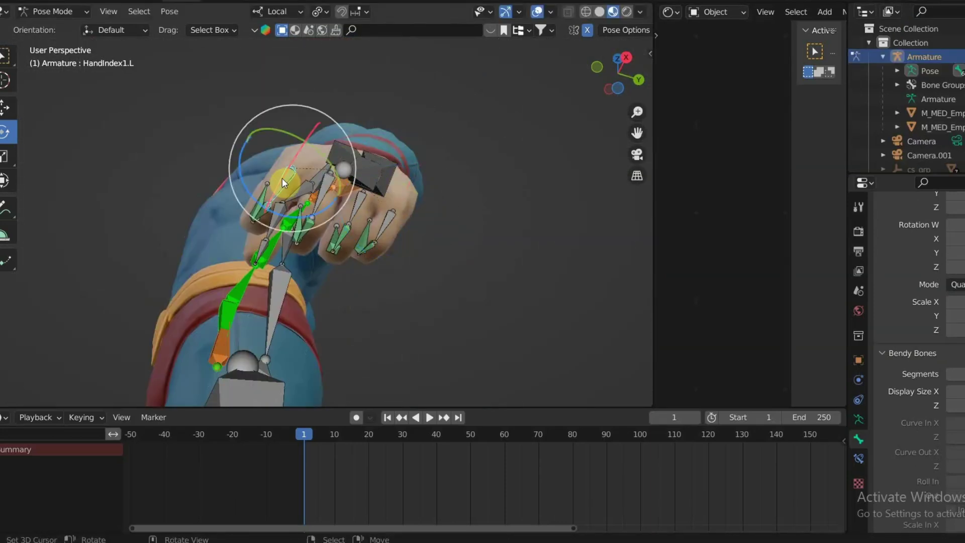
# - Curl the left hand's index and middle finger bones inward to close the fist
pyautogui.moveTo(345, 183); pyautogui.dragTo(235, 165)
pyautogui.click(235, 164)
pyautogui.moveTo(236, 165); pyautogui.dragTo(241, 274, button='middle')
pyautogui.click(272, 346)
pyautogui.moveTo(274, 347); pyautogui.dragTo(430, 323, button='middle')
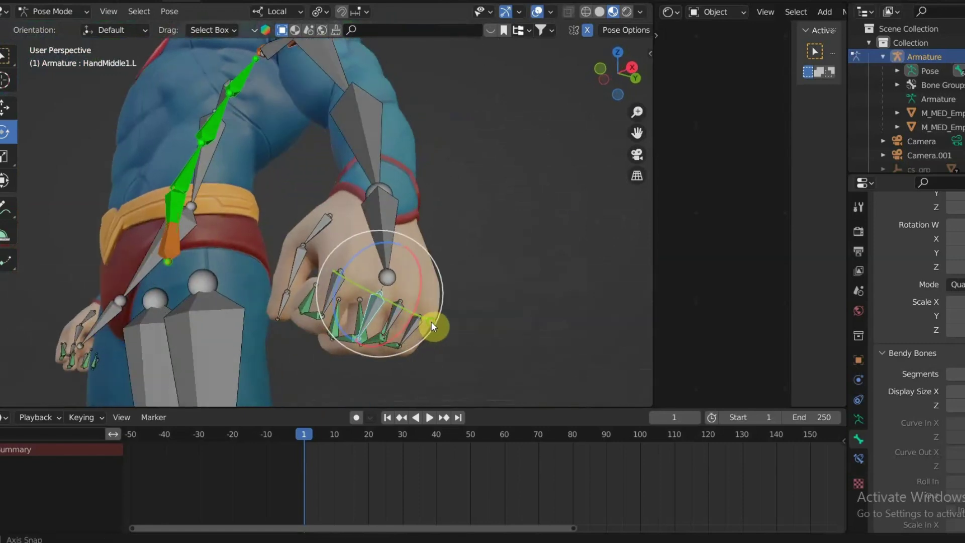
pyautogui.moveTo(418, 268); pyautogui.dragTo(412, 294)
pyautogui.moveTo(411, 293); pyautogui.dragTo(295, 170, button='middle')
pyautogui.press('KP_1')
pyautogui.scroll(1, 518, 346)
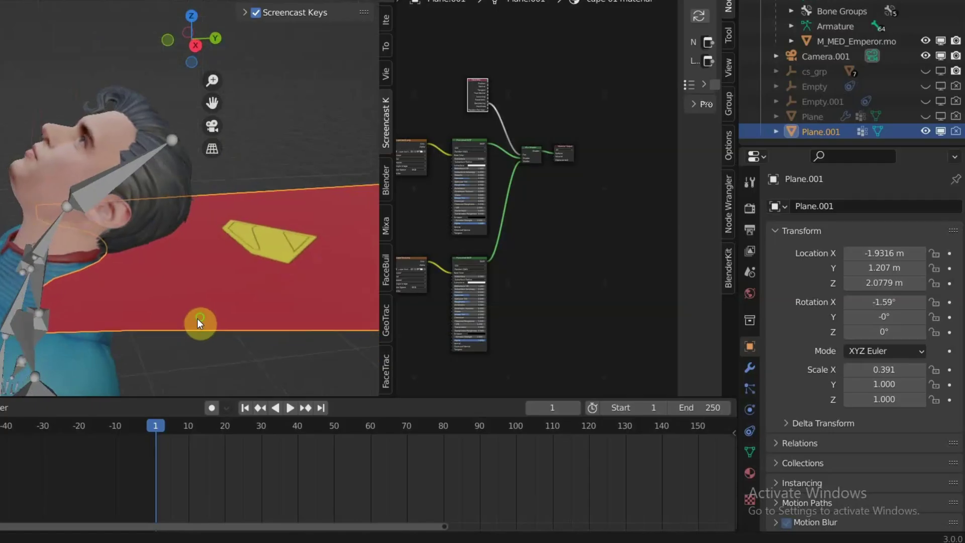
# - Add Cloth physics to the cape and apply the Silk preset
pyautogui.moveTo(197, 318)
pyautogui.mouseDown(button='middle')
pyautogui.moveTo(53, 197)
pyautogui.moveTo(176, 176)
pyautogui.mouseUp(button='middle')
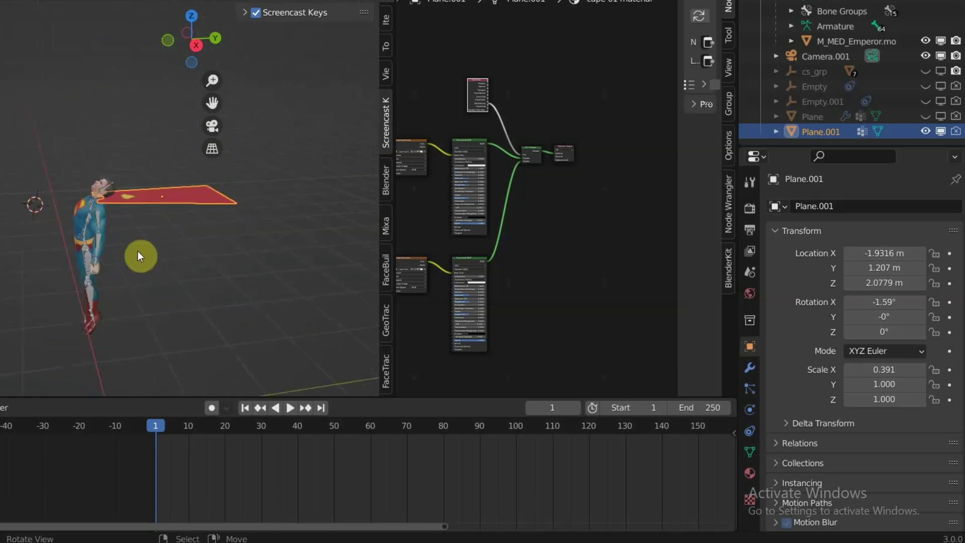
pyautogui.click(750, 410)
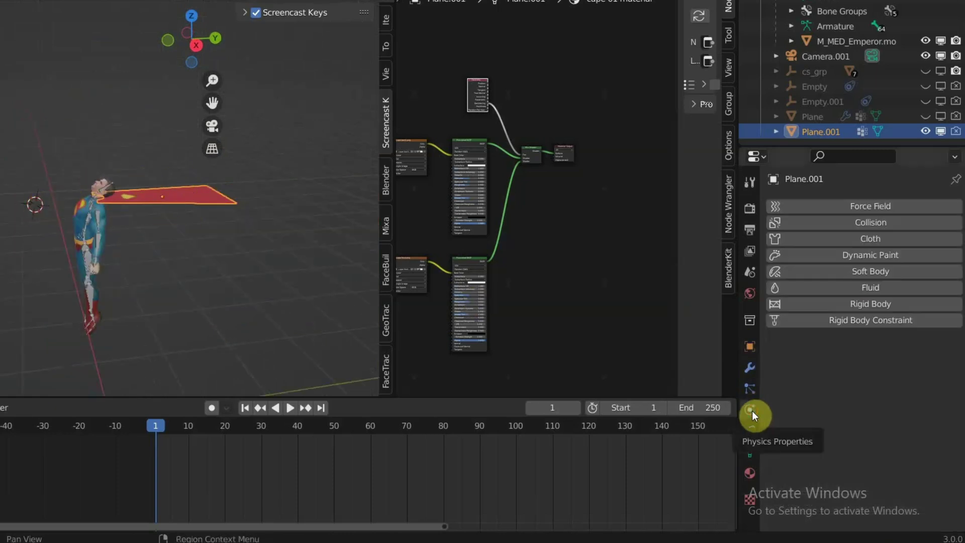
pyautogui.click(842, 242)
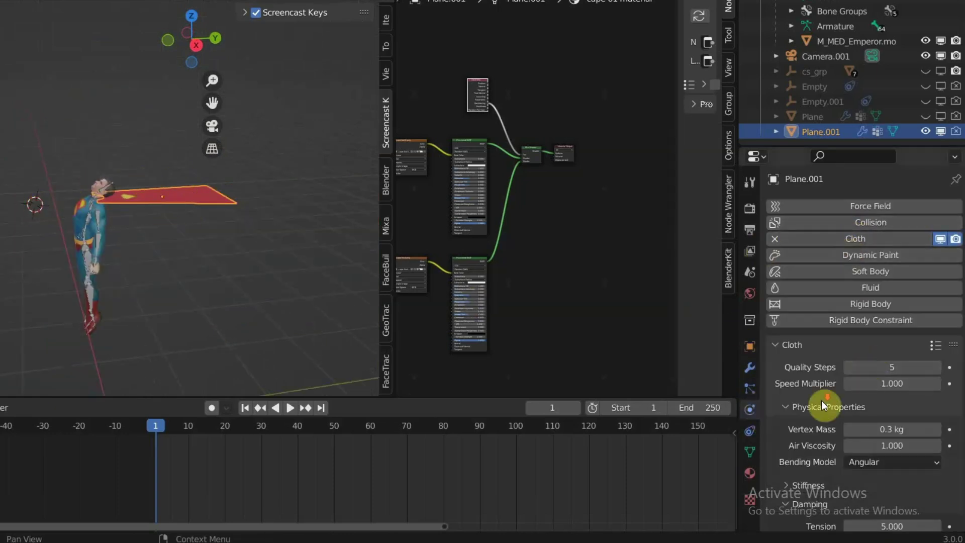
pyautogui.scroll(-8, 821, 400)
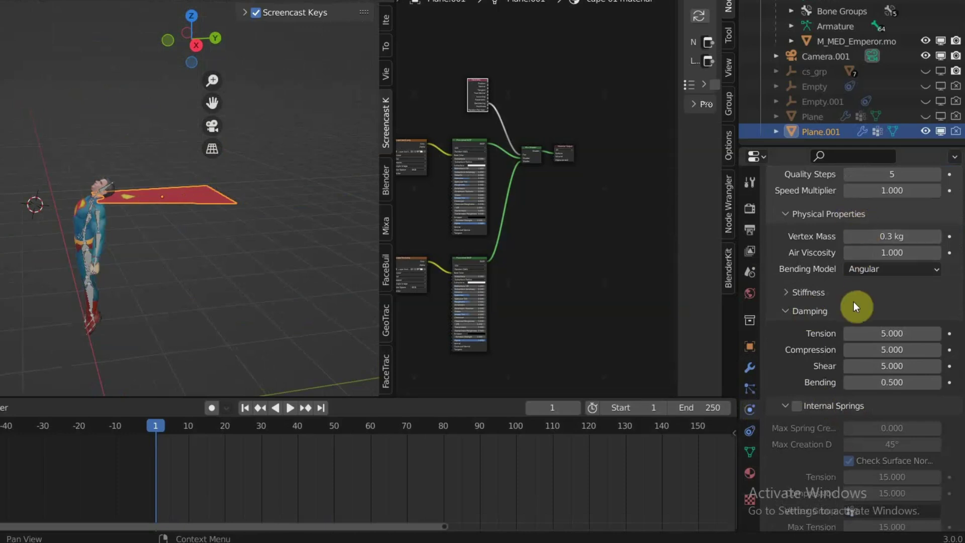
pyautogui.scroll(4, 904, 259)
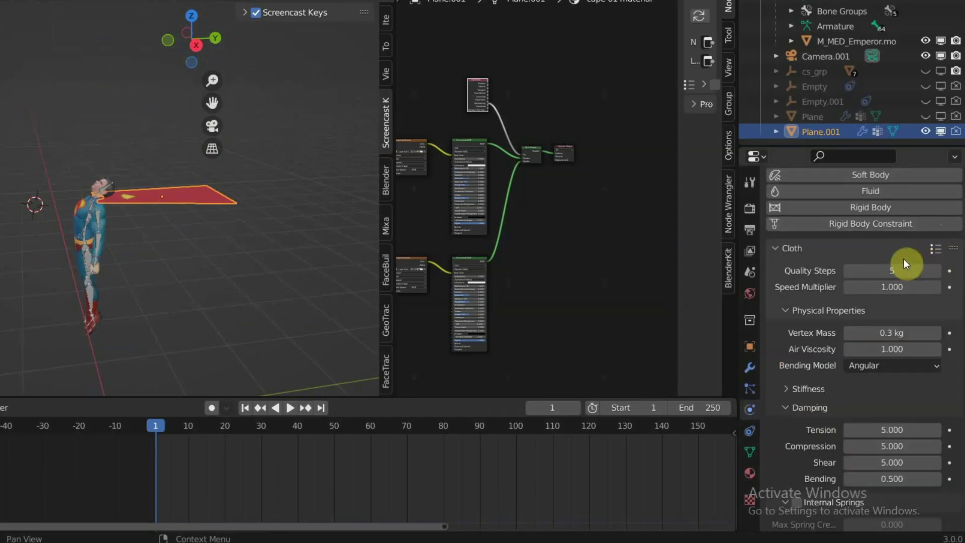
pyautogui.click(936, 249)
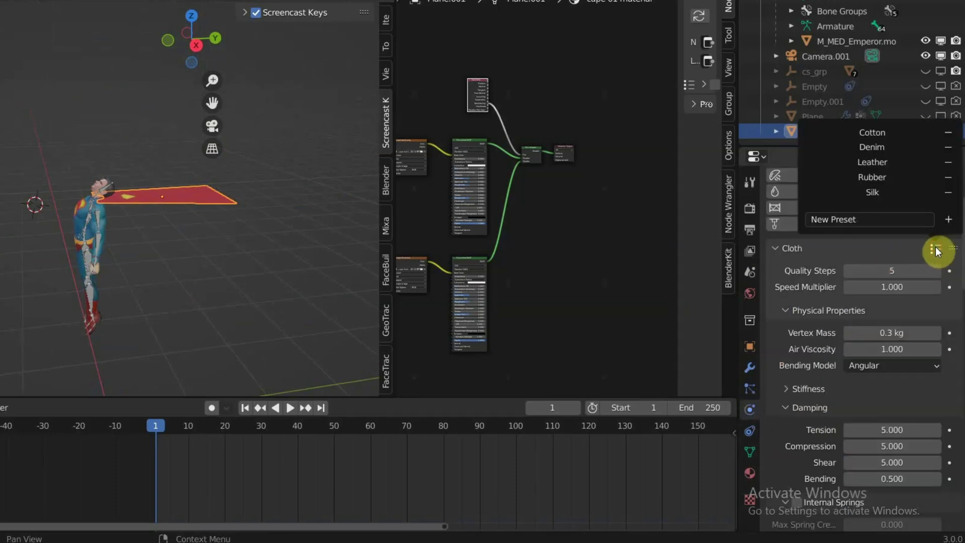
pyautogui.click(888, 191)
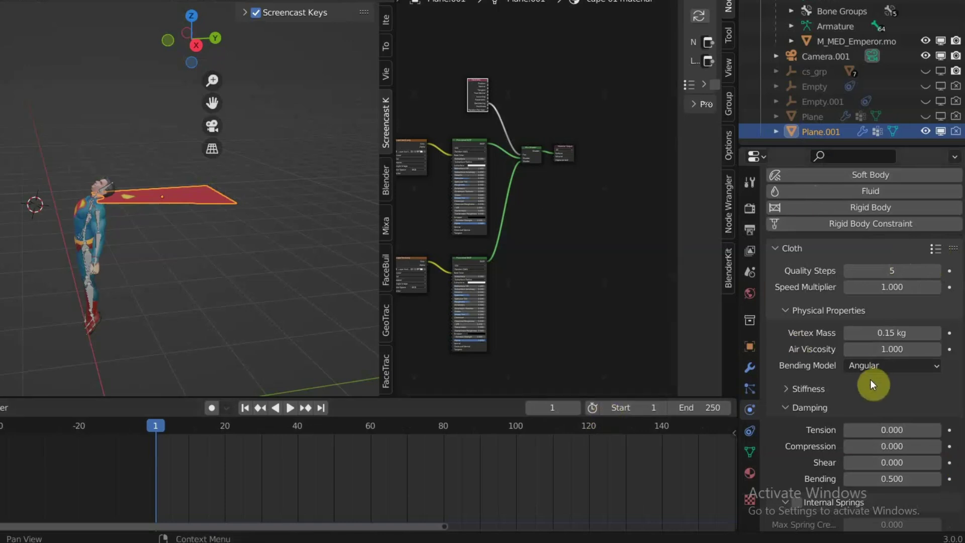
# - Set the cape cloth's Pin Group to the pin vertex group
pyautogui.scroll(-18, 864, 387)
pyautogui.click(786, 284)
pyautogui.click(785, 284)
pyautogui.click(866, 308)
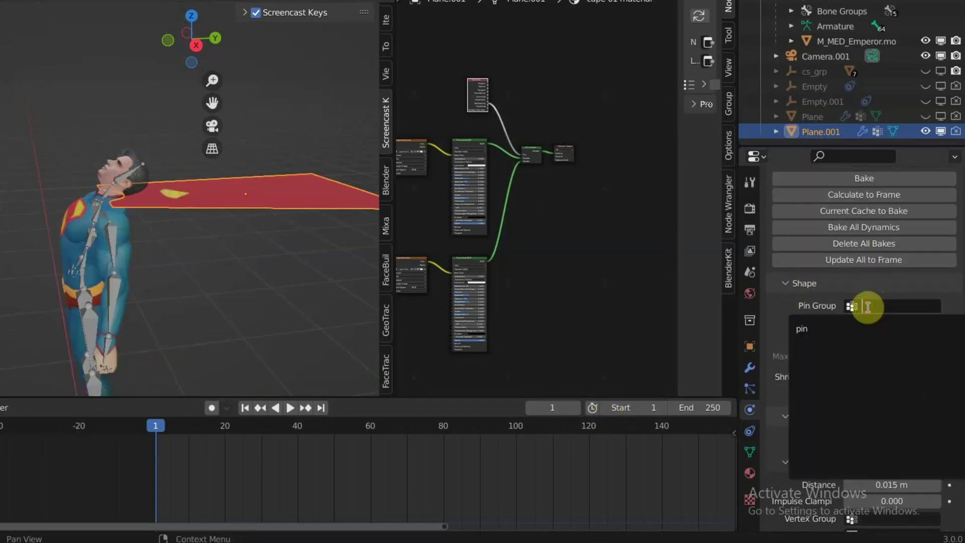
pyautogui.click(821, 326)
# - Add Collision physics to the Superman body mesh
pyautogui.moveTo(181, 284); pyautogui.dragTo(147, 218, button='middle')
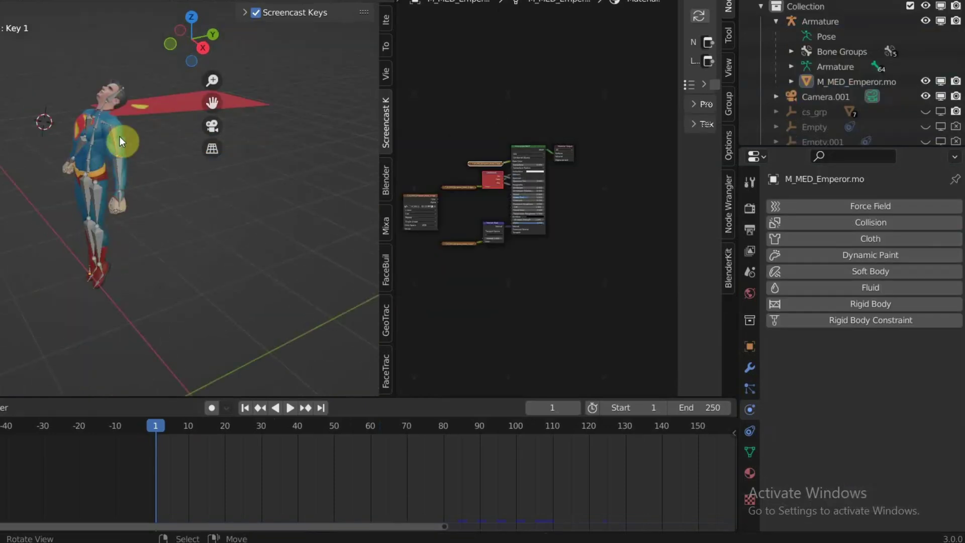
pyautogui.click(119, 136)
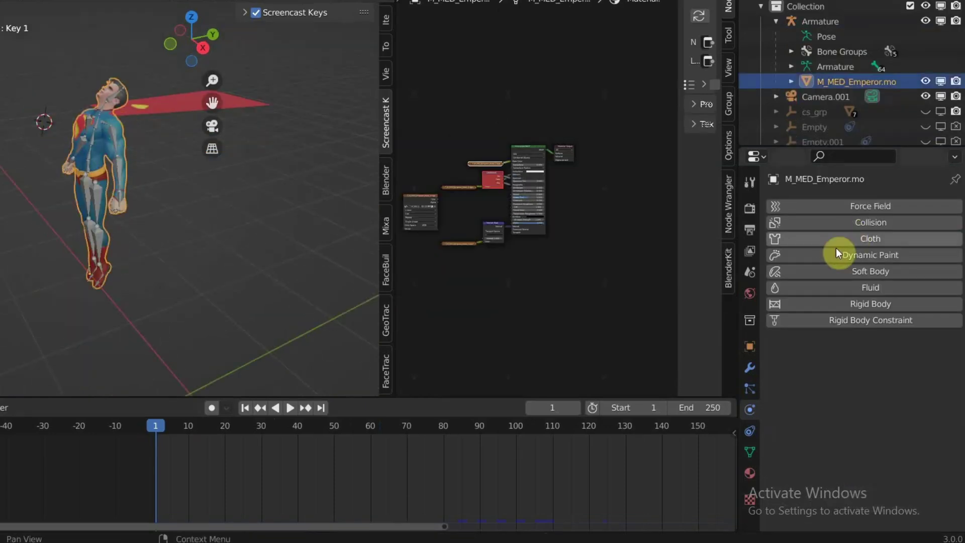
pyautogui.click(835, 221)
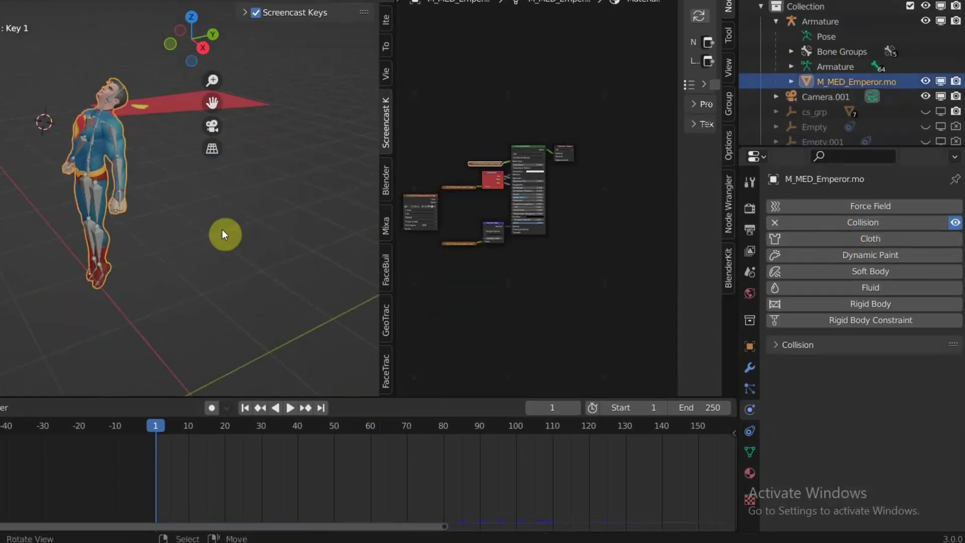
# - Preview the cloth simulation from behind, stop playback at frame 46 and examine the draped cape
pyautogui.moveTo(212, 219); pyautogui.dragTo(157, 234, button='middle')
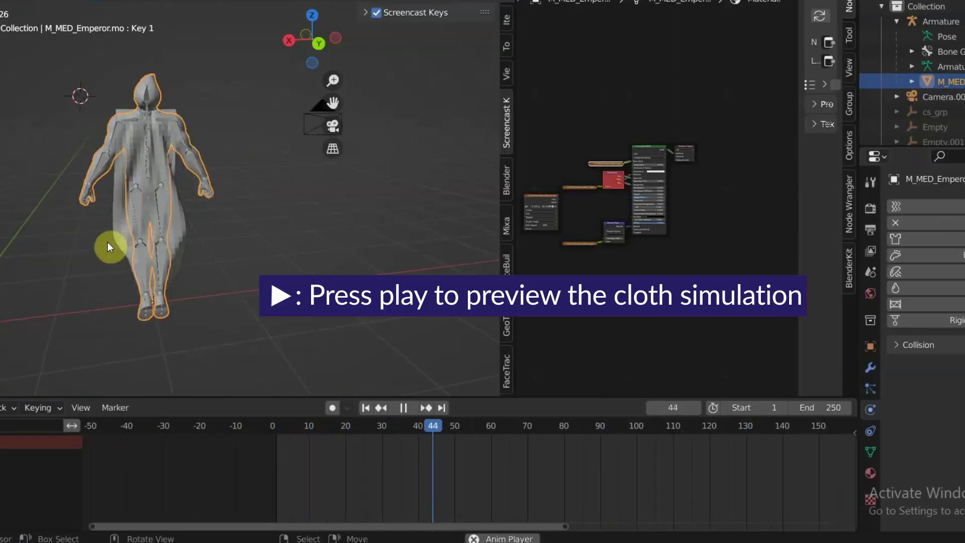
pyautogui.press('space')
pyautogui.scroll(3, 137, 182)
pyautogui.keyDown('shift'); pyautogui.moveTo(137, 182); pyautogui.dragTo(318, 229, button='middle'); pyautogui.keyUp('shift')
pyautogui.scroll(3, 226, 166)
pyautogui.scroll(-3, 251, 121)
pyautogui.scroll(3, 231, 128)
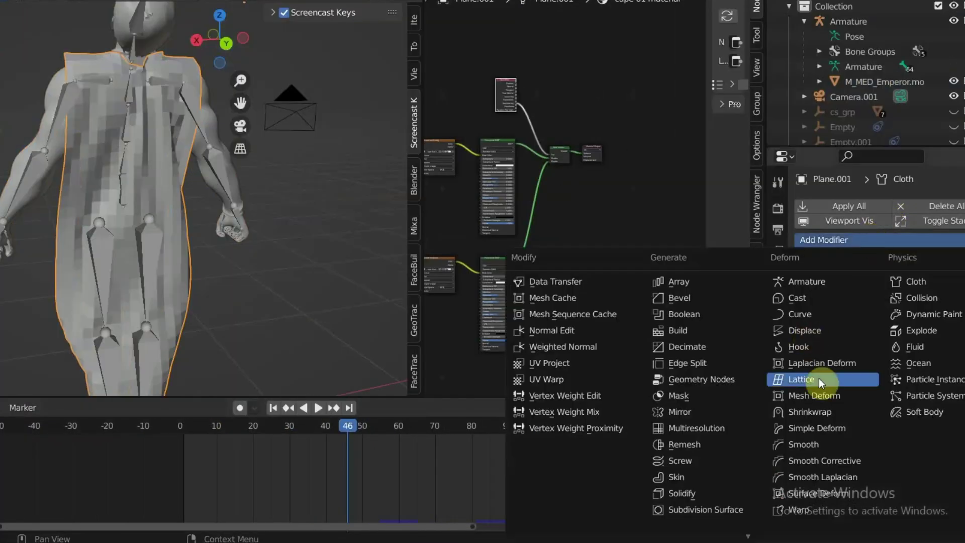
# - Add a Subdivision Surface modifier to the cape and shade it smooth
pyautogui.click(737, 507)
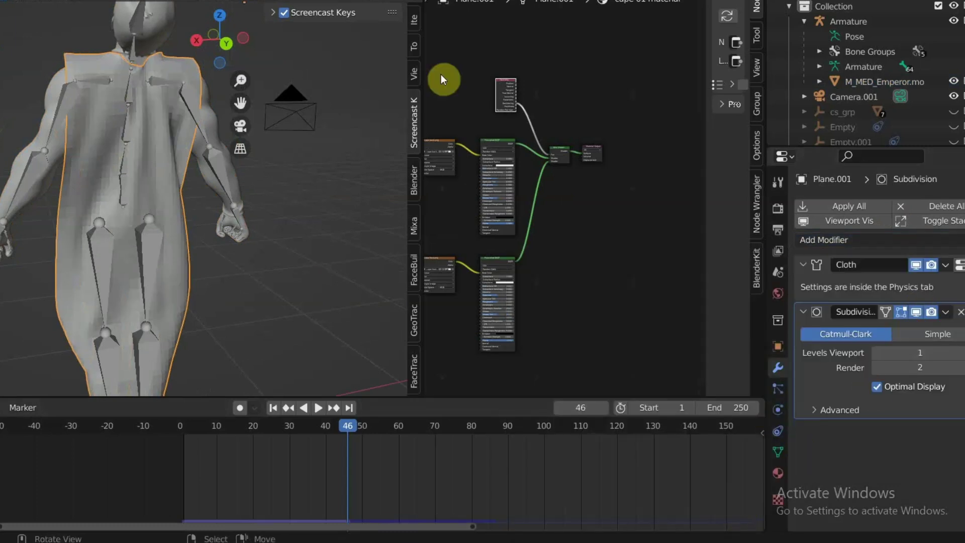
pyautogui.rightClick(130, 126)
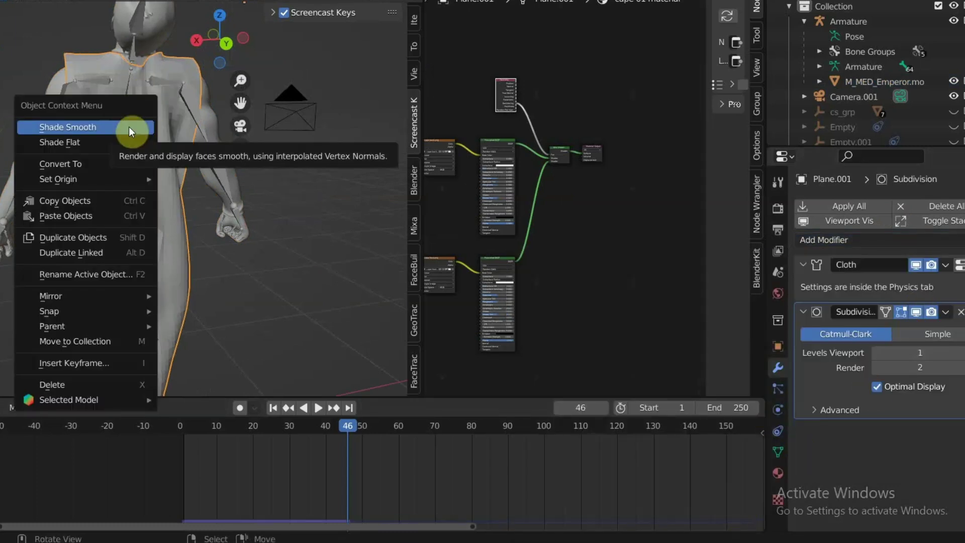
pyautogui.click(129, 126)
pyautogui.moveTo(129, 127)
pyautogui.mouseDown(button='middle')
pyautogui.moveTo(77, 137)
pyautogui.moveTo(143, 136)
pyautogui.mouseUp(button='middle')
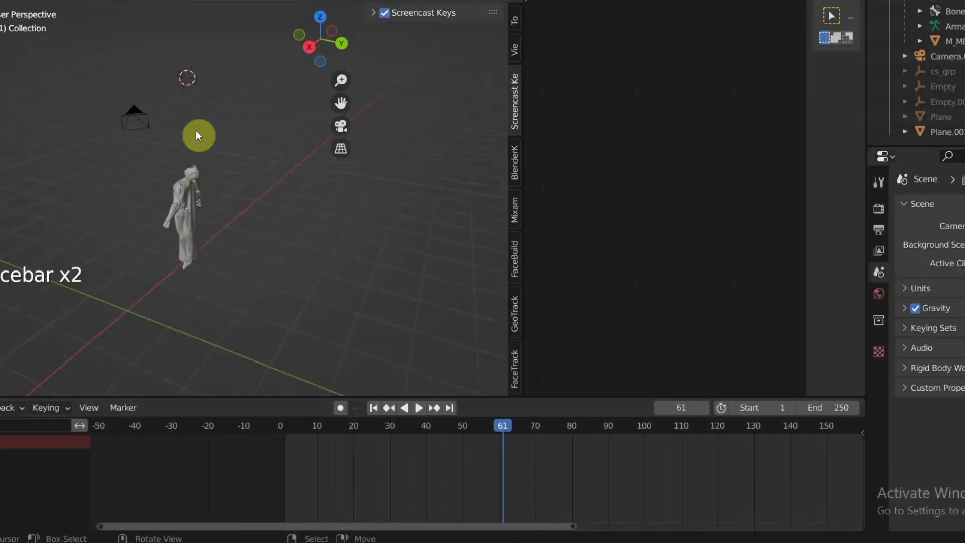
# - Add a Wind force field to the scene and set its strength to 20000
pyautogui.hotkey('shift', 'a')
pyautogui.moveTo(205, 247)
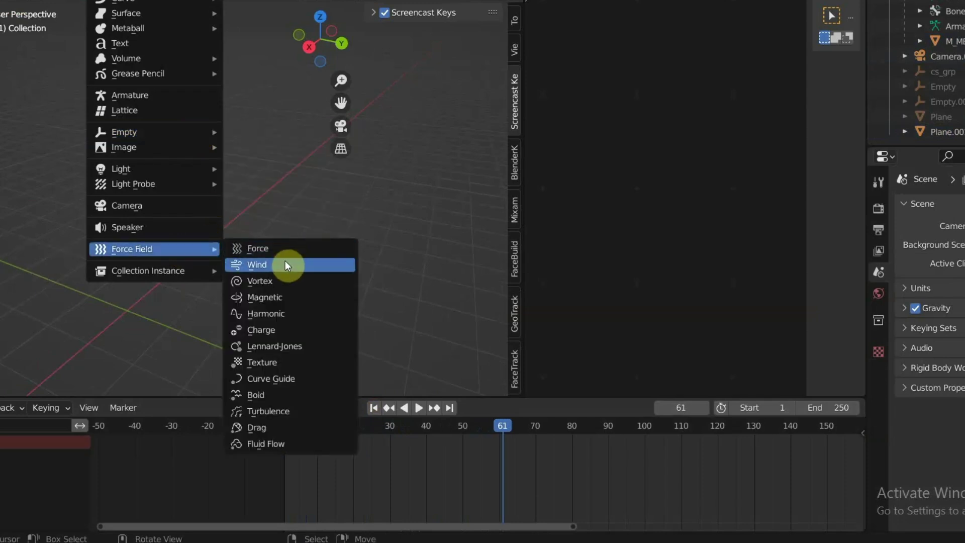
pyautogui.click(285, 262)
pyautogui.scroll(-2, 264, 222)
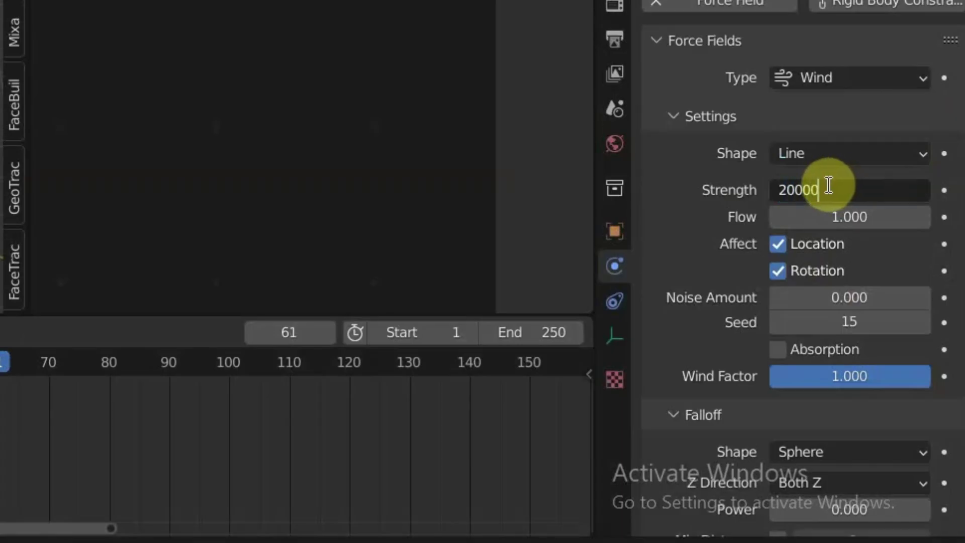
pyautogui.press('Return')
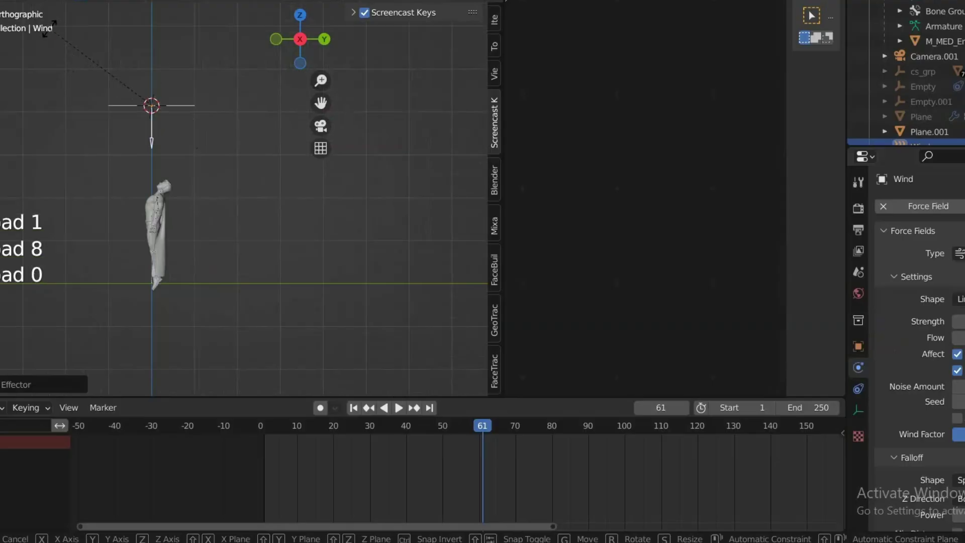
# - Bake the cape's cloth simulation for frames 1 to 250
pyautogui.moveTo(191, 166); pyautogui.dragTo(208, 298, button='middle')
pyautogui.moveTo(82, 282); pyautogui.dragTo(1, 277, button='middle')
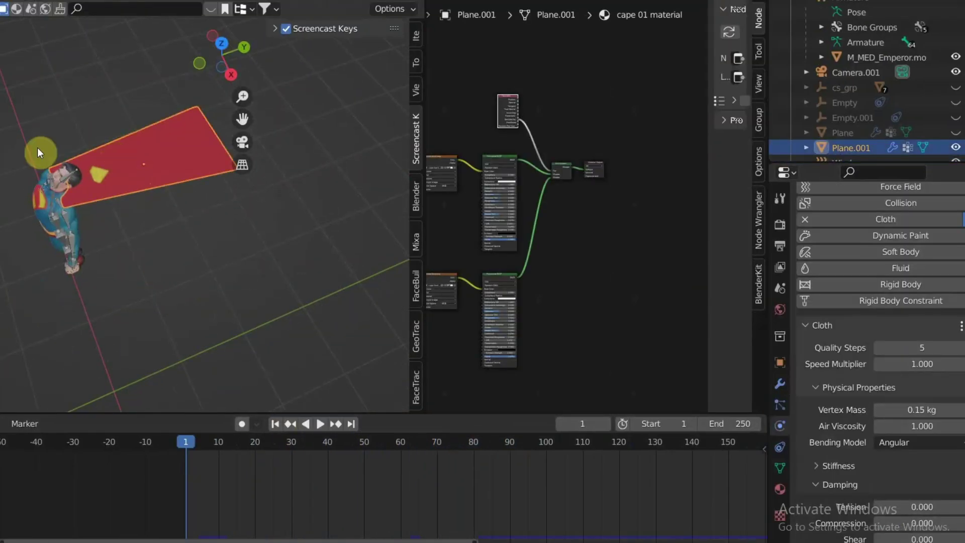
pyautogui.scroll(-10, 875, 329)
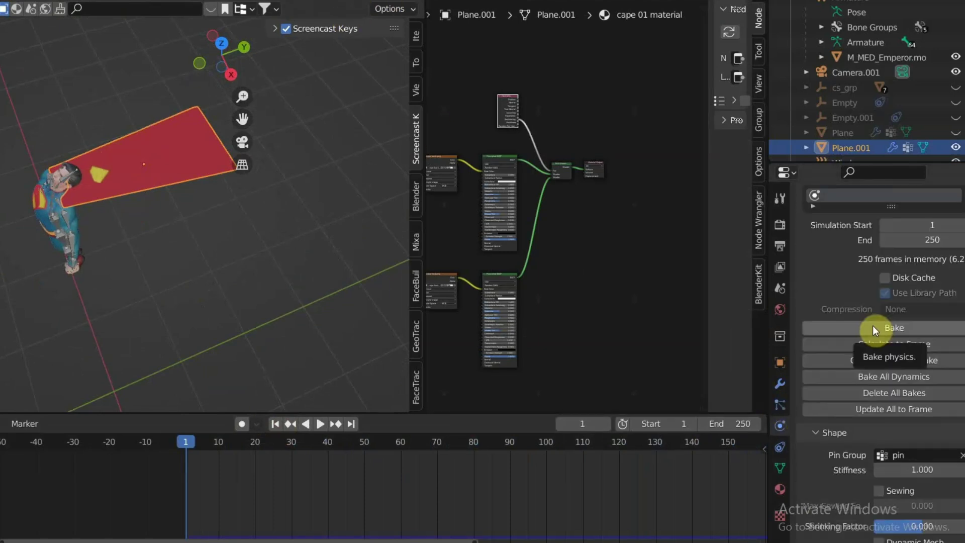
pyautogui.click(872, 329)
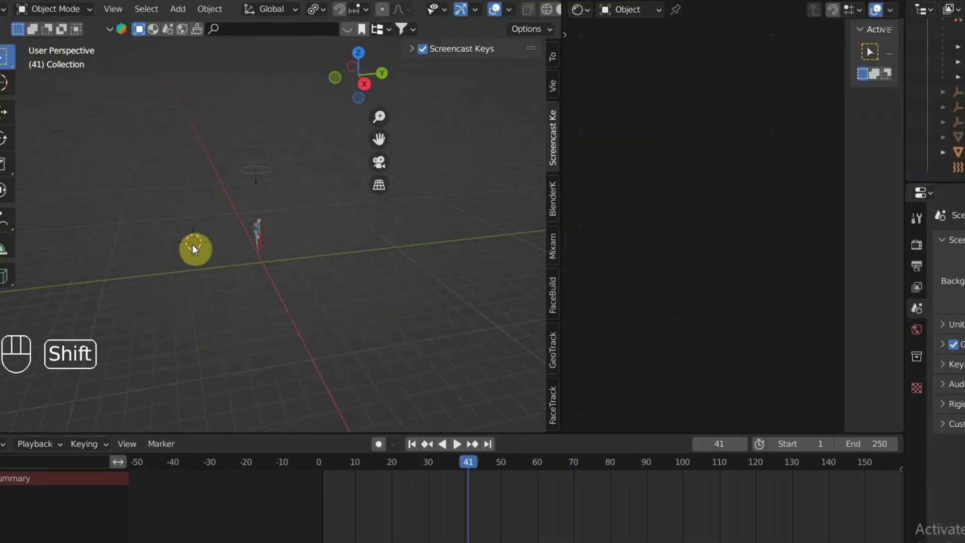
# - Add a camera to the scene and align it to the current view so it frames the whole Superman figure
pyautogui.hotkey('shift', 'a')
pyautogui.click(193, 247)
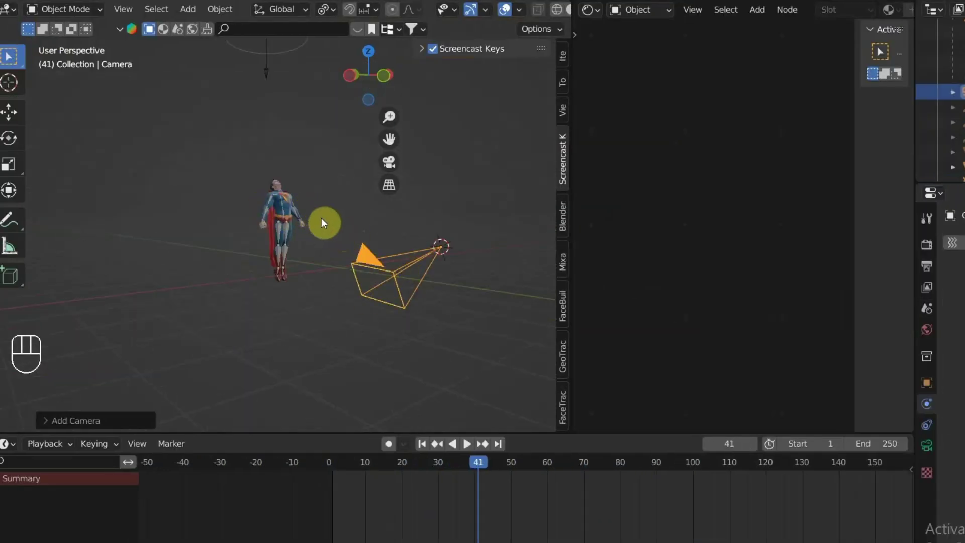
pyautogui.press('ctrl+alt+KP_0')
pyautogui.scroll(5, 298, 216)
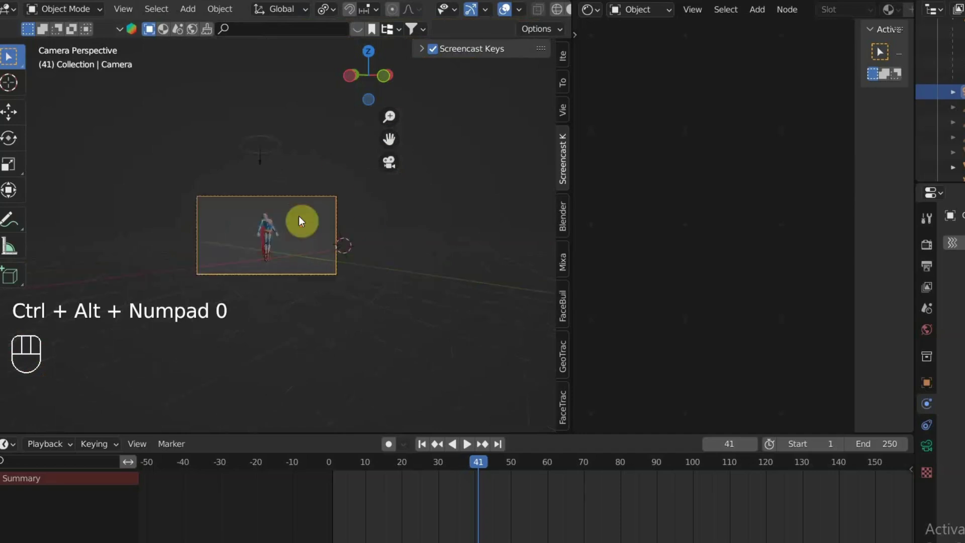
pyautogui.scroll(-4, 303, 213)
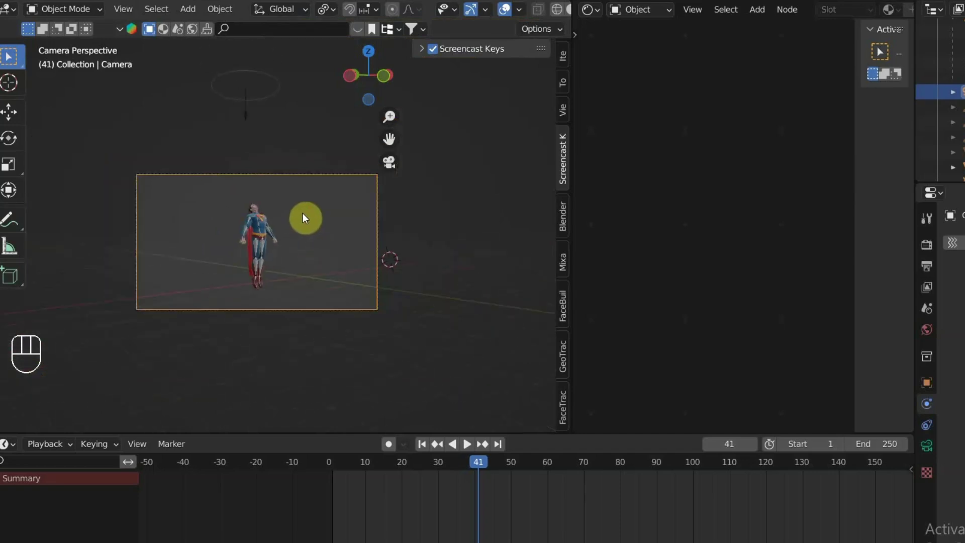
pyautogui.scroll(4, 303, 213)
pyautogui.scroll(-3, 315, 235)
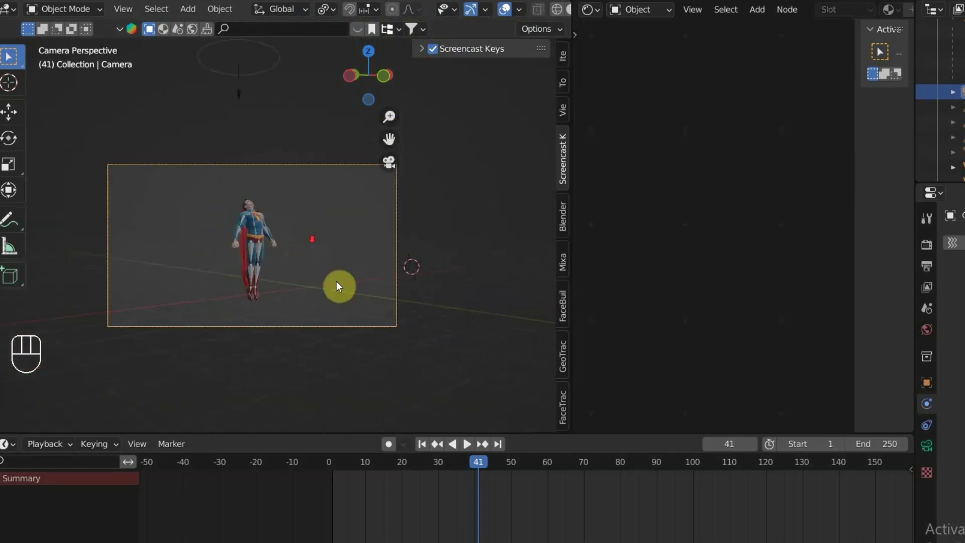
# - Play the animation from the first frame through the camera to examine the cape's movement
pyautogui.click(421, 444)
pyautogui.scroll(2, 284, 234)
pyautogui.scroll(-1, 259, 204)
pyautogui.press('space')
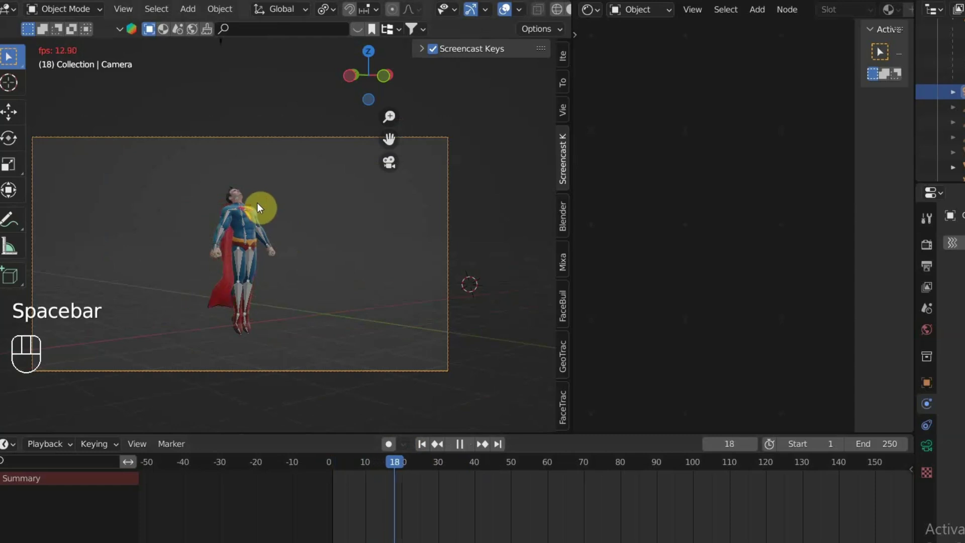
pyautogui.scroll(-2, 250, 201)
pyautogui.scroll(3, 250, 201)
pyautogui.scroll(-3, 250, 201)
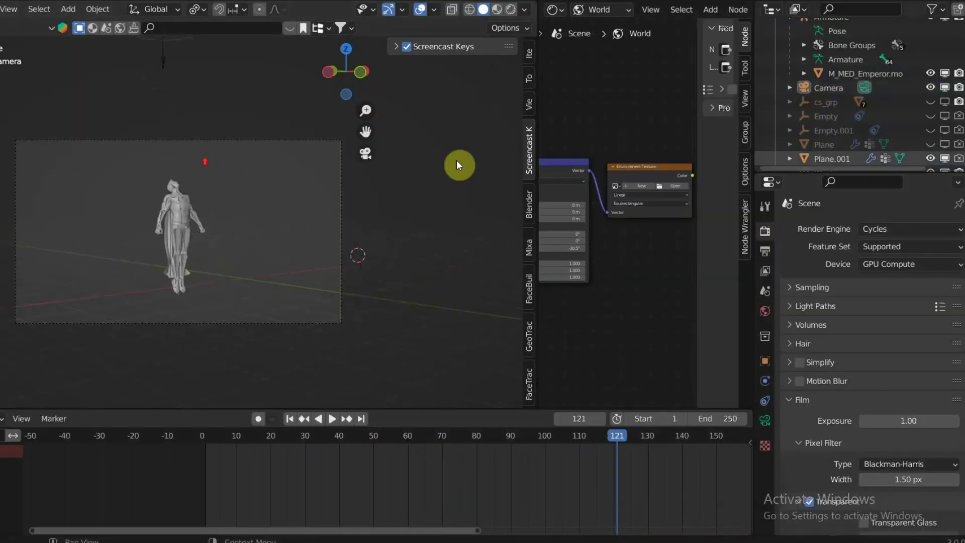
# - Assign an Environment Texture to the world's colour and load the aviation_museum_hill_2k HDR image from Downloads
pyautogui.click(764, 310)
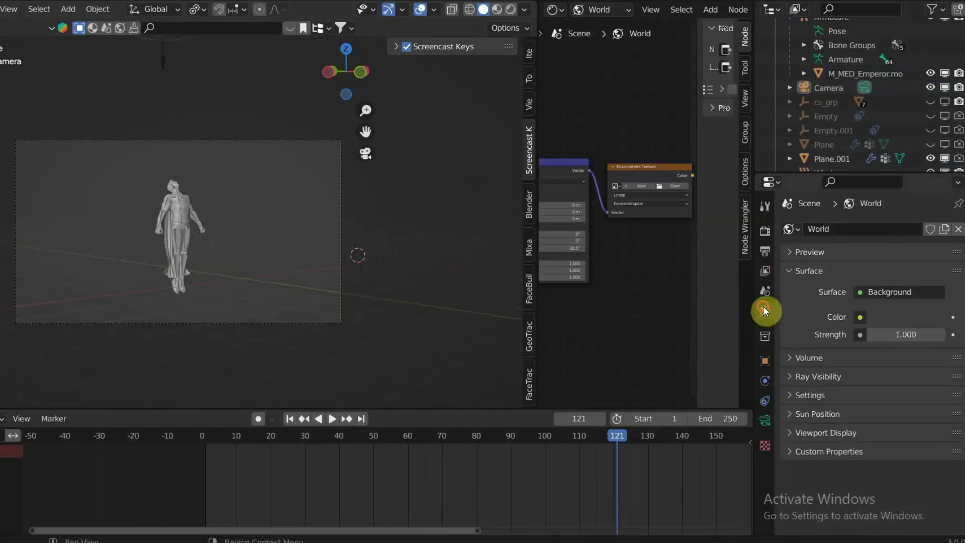
pyautogui.click(858, 317)
pyautogui.click(561, 379)
pyautogui.click(908, 334)
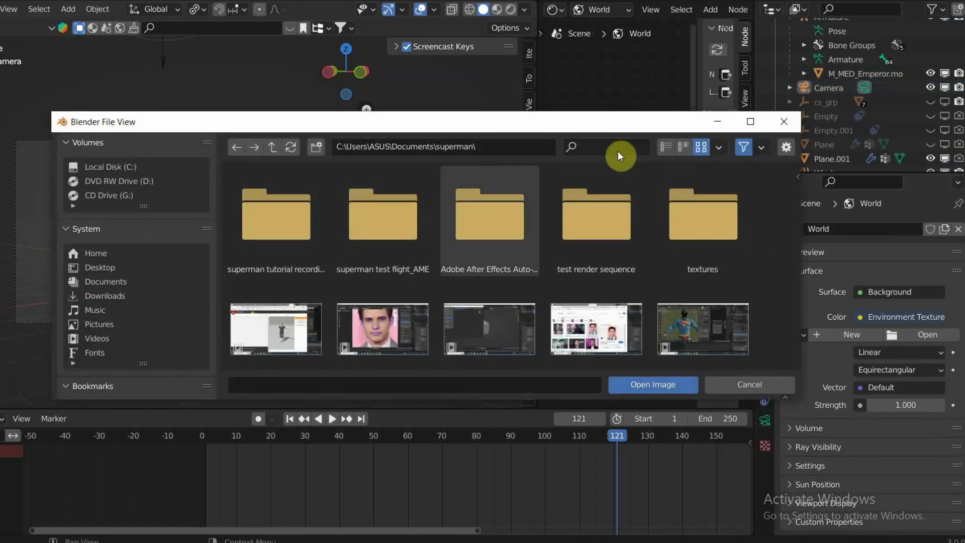
pyautogui.click(98, 296)
pyautogui.click(597, 147)
pyautogui.write('aviatio')
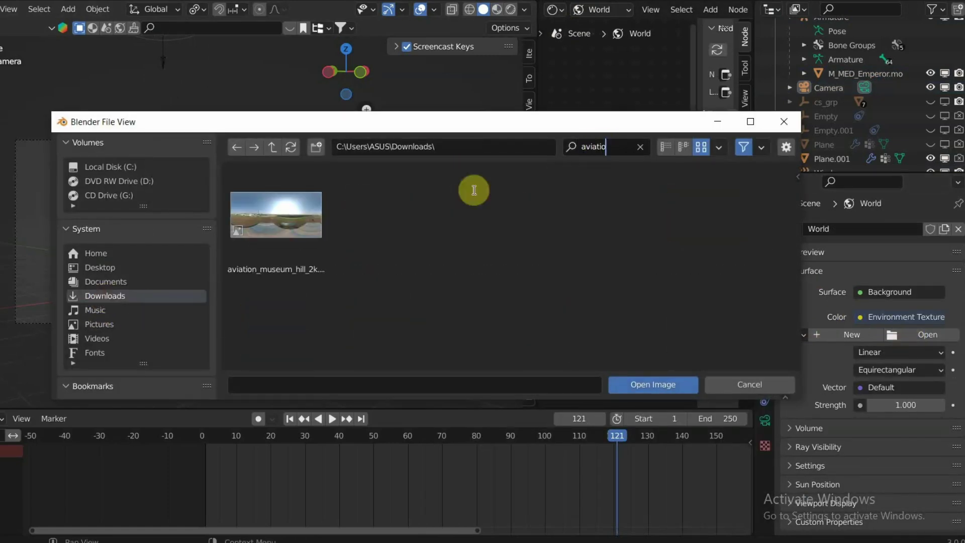
pyautogui.doubleClick(289, 215)
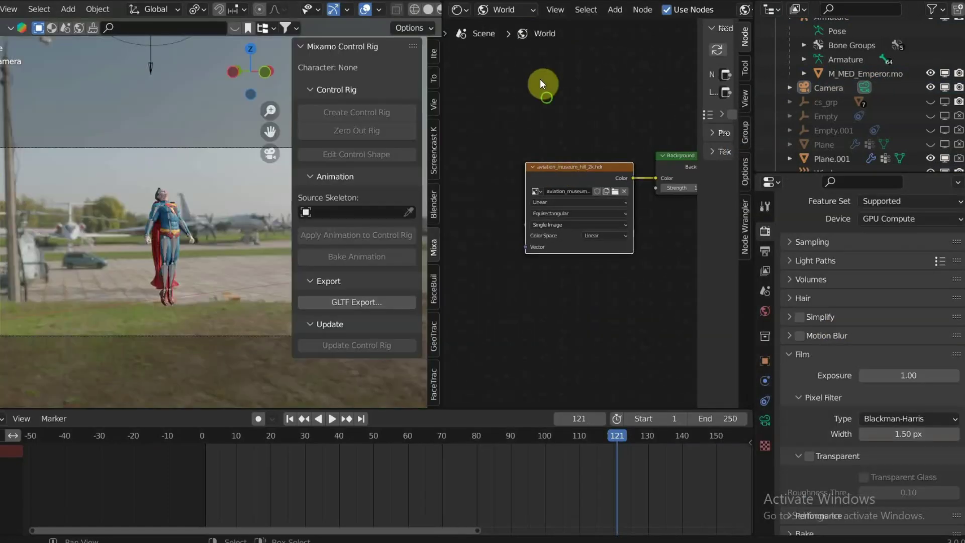
# - Add Texture Coordinate and Mapping nodes to the environment texture and set the mapping's Z rotation to -14.7°
pyautogui.moveTo(539, 80); pyautogui.dragTo(588, 143, button='middle')
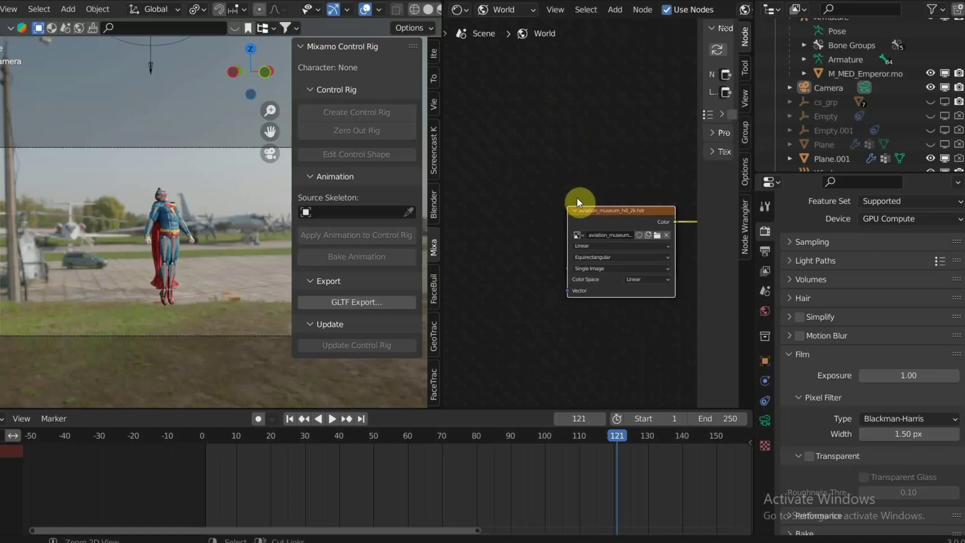
pyautogui.hotkey('ctrl', 't')
pyautogui.scroll(4, 595, 172)
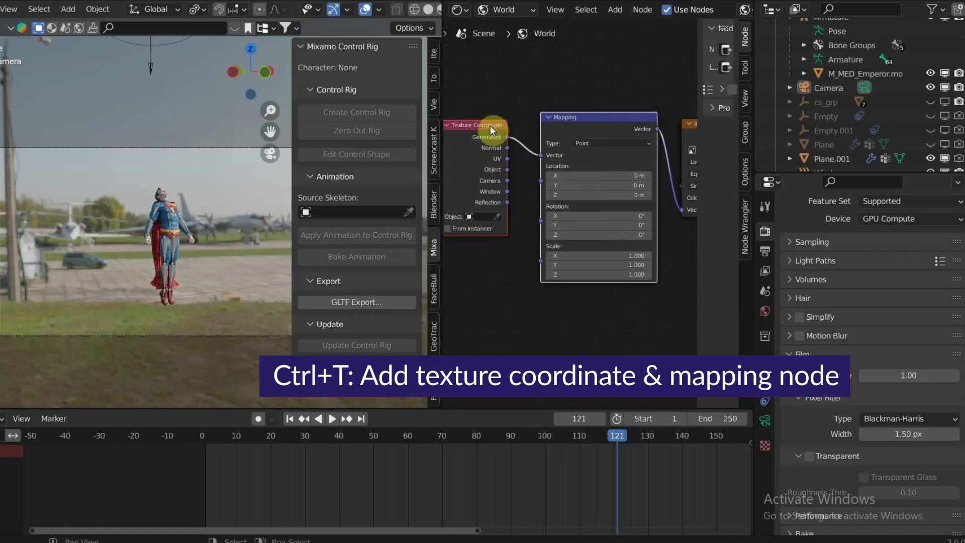
pyautogui.moveTo(613, 235)
pyautogui.mouseDown()
pyautogui.moveTo(693, 235)
pyautogui.moveTo(611, 234)
pyautogui.mouseUp()
pyautogui.scroll(4, 88, 236)
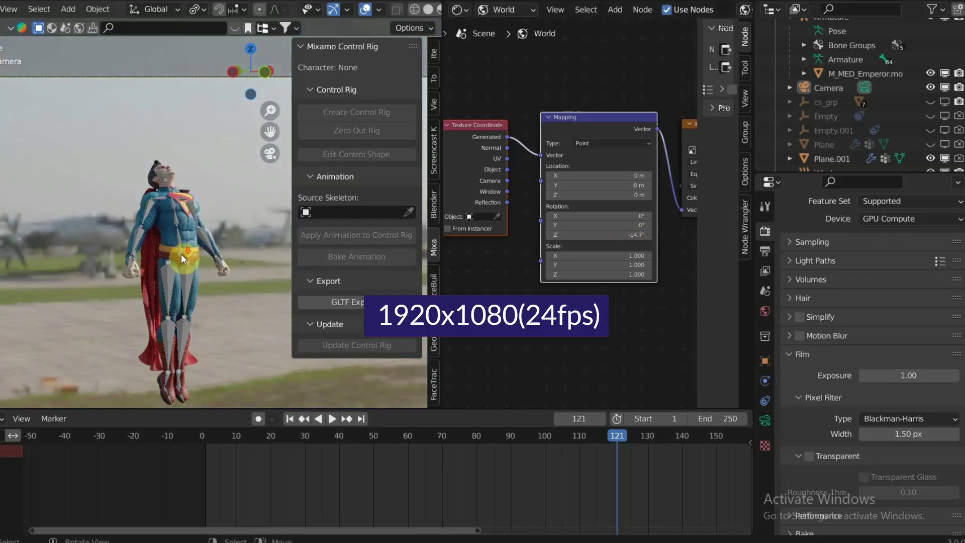
pyautogui.scroll(-2, 182, 255)
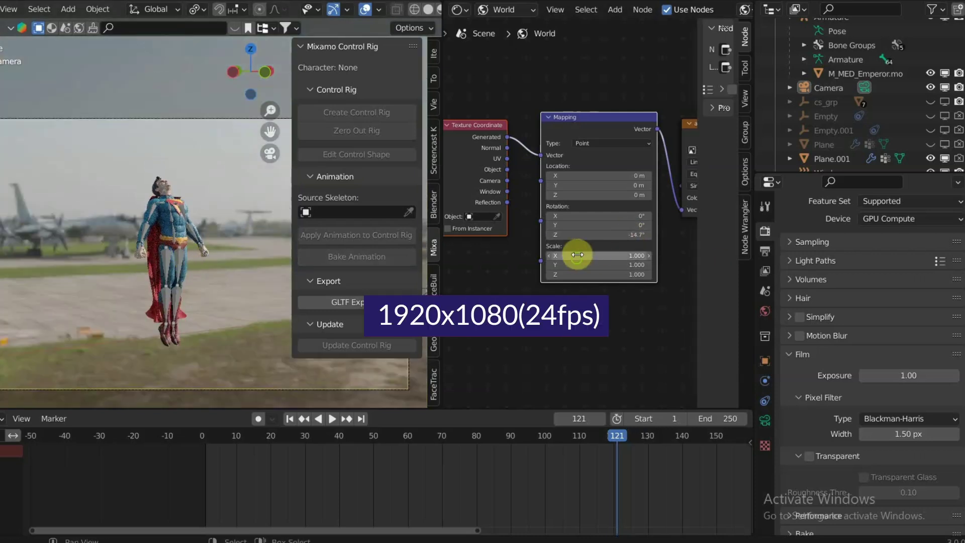
# - Set the world Background node's strength to 0.900
pyautogui.moveTo(508, 260); pyautogui.dragTo(486, 316, button='middle')
pyautogui.moveTo(568, 193); pyautogui.dragTo(571, 244, button='middle')
pyautogui.scroll(2, 573, 246)
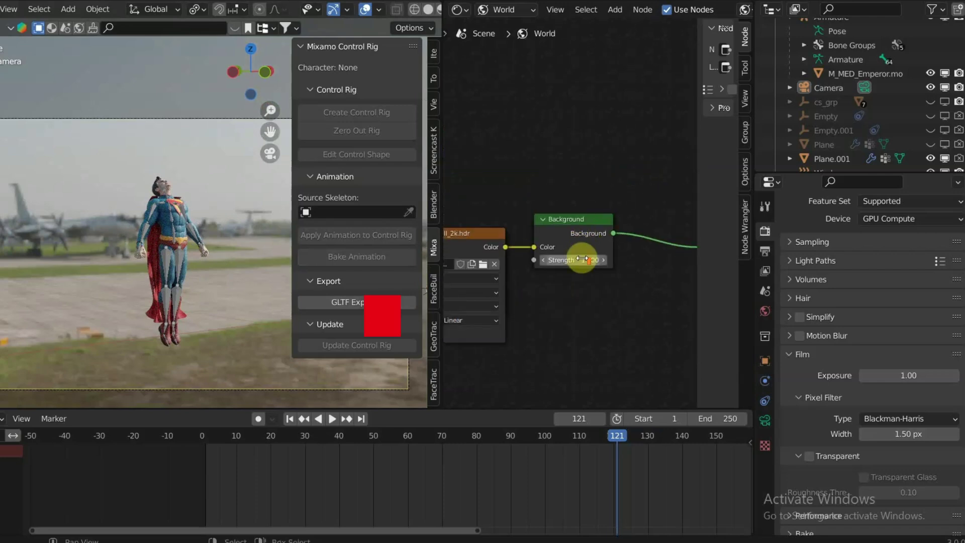
pyautogui.moveTo(582, 258); pyautogui.dragTo(577, 259)
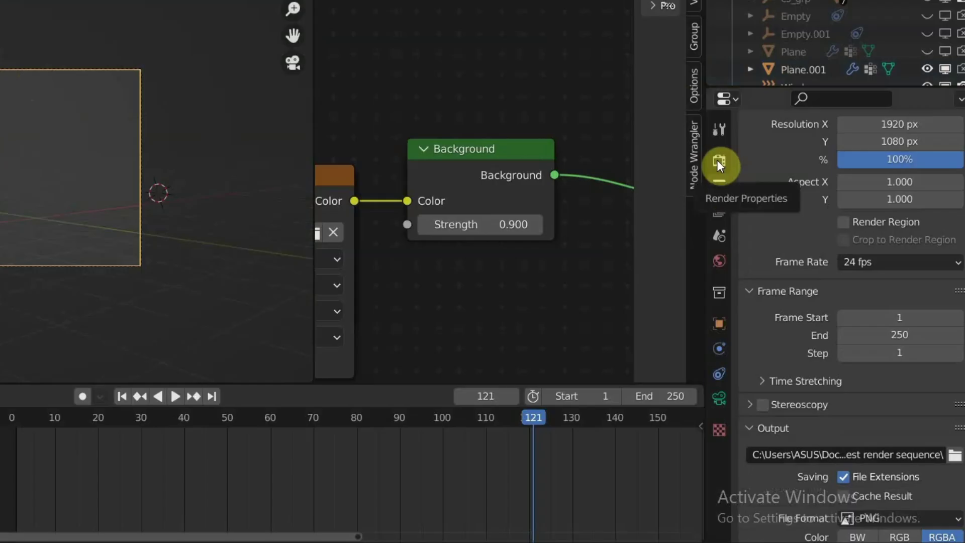
# - Show the viewport in rendered shading and make the film background transparent
pyautogui.click(719, 162)
pyautogui.scroll(-3, 771, 204)
pyautogui.press('z')
pyautogui.click(55, 21)
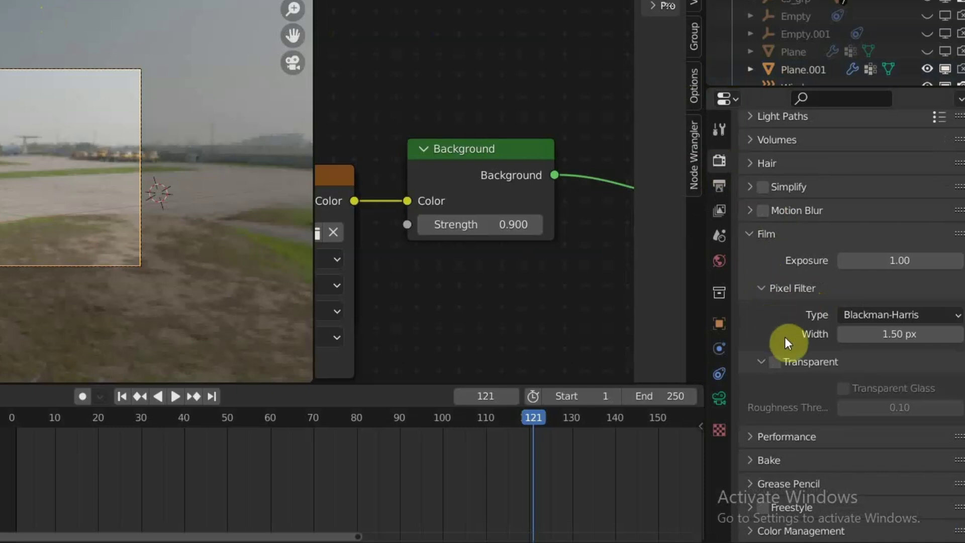
pyautogui.click(774, 362)
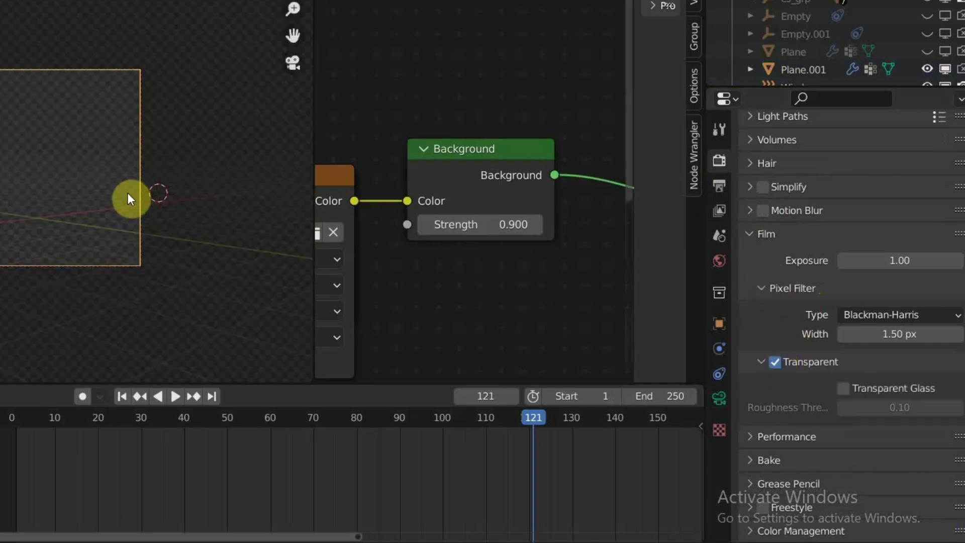
# - Check the output settings and render frames 1 to 250 as a PNG sequence into the test render sequence folder
pyautogui.click(719, 186)
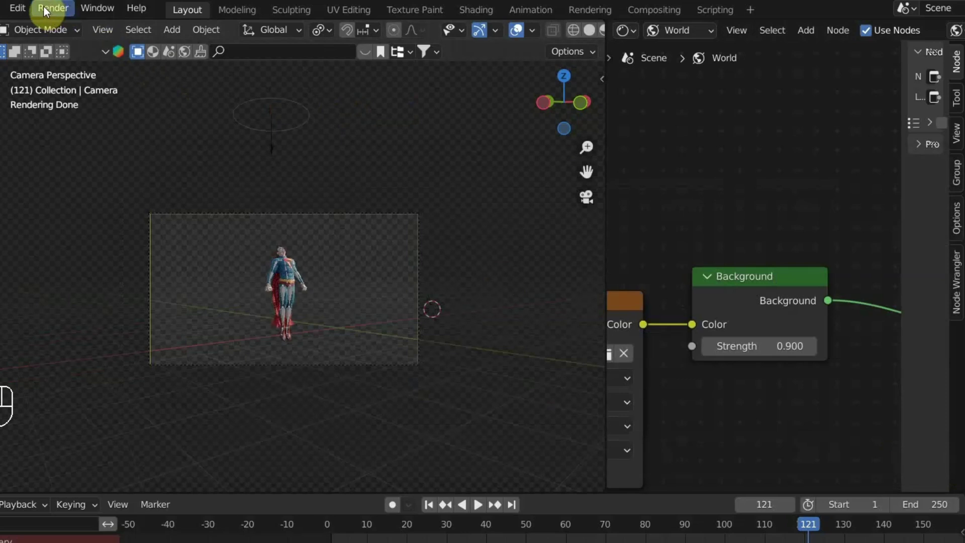
pyautogui.click(51, 8)
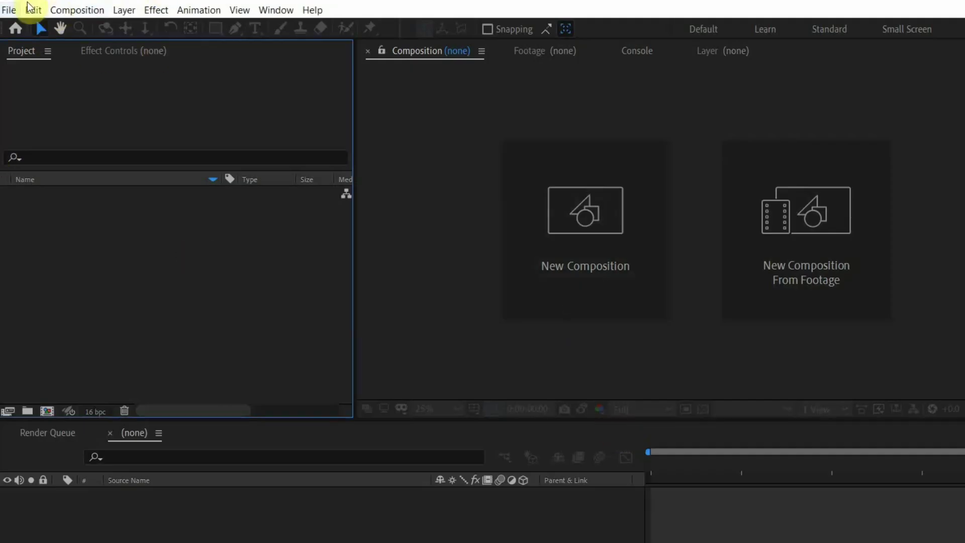
# - Switch to After Effects and import the rendered frames from the test render sequence folder as a PNG sequence starting at 0001
pyautogui.click(9, 10)
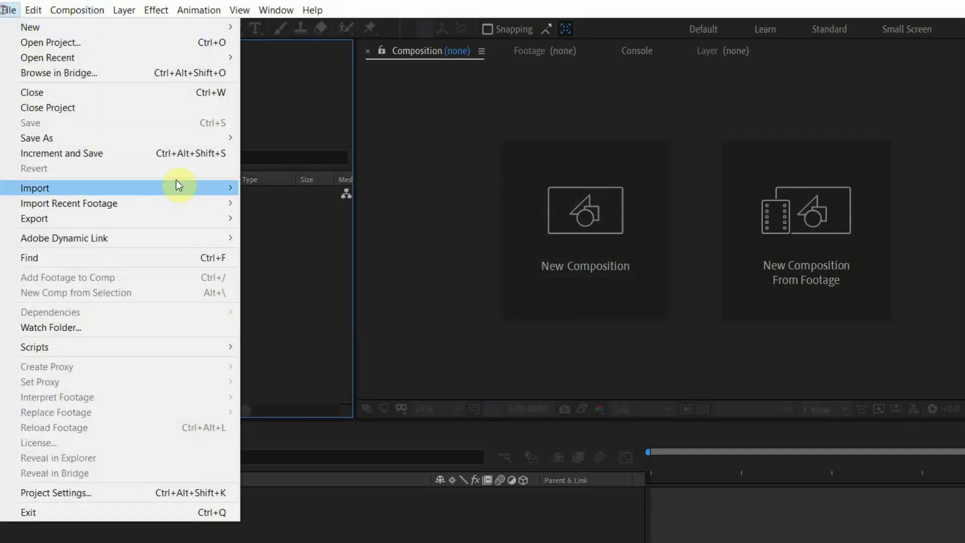
pyautogui.moveTo(178, 188)
pyautogui.click(295, 189)
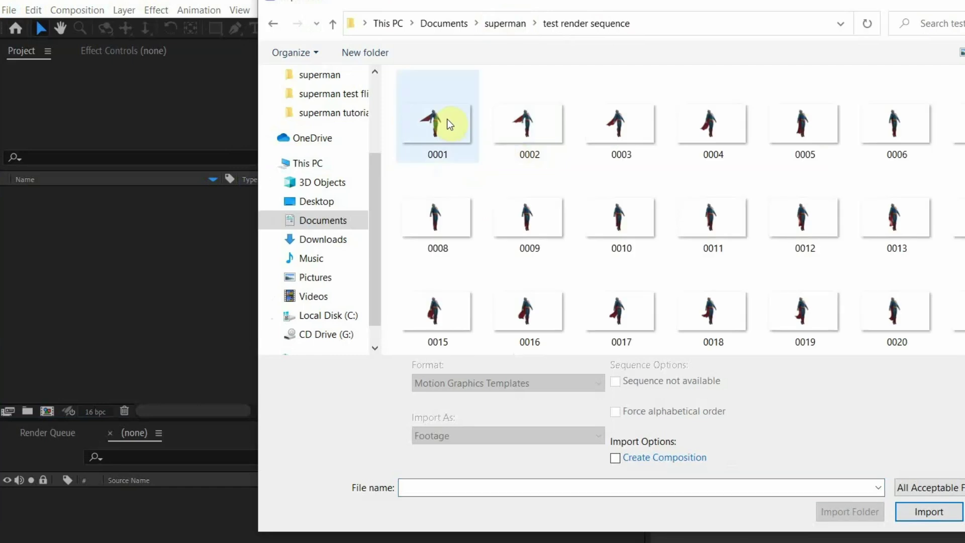
pyautogui.click(447, 121)
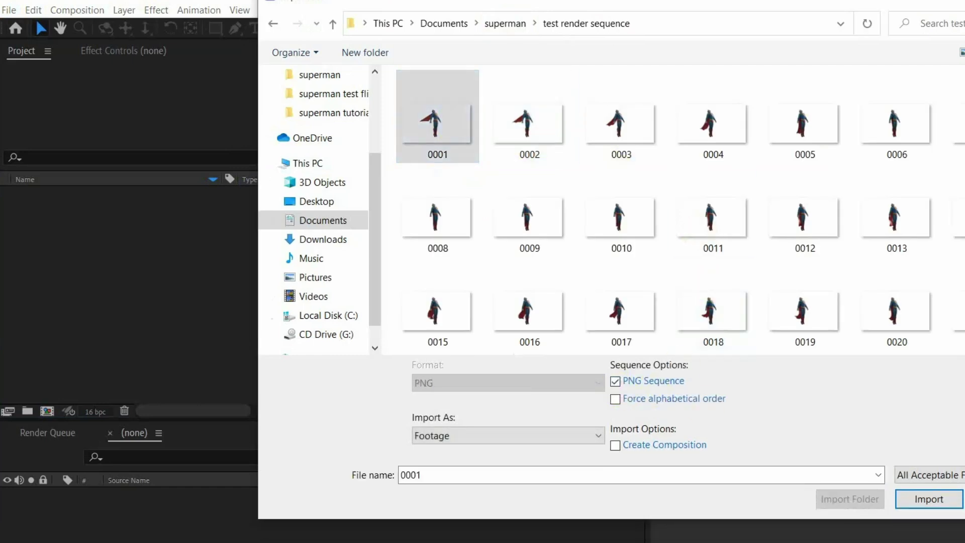
pyautogui.click(933, 499)
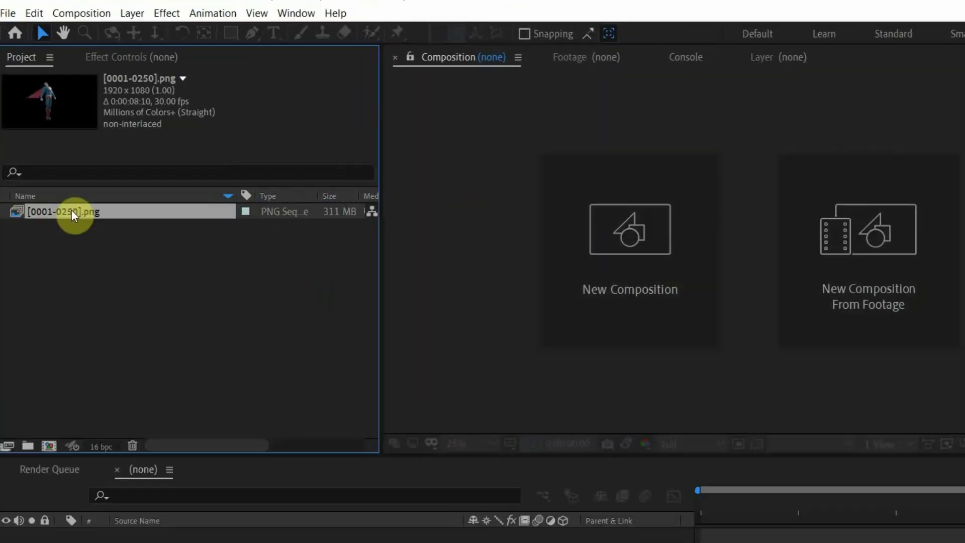
# - Interpret the imported PNG sequence at a frame rate of 24 frames per second
pyautogui.rightClick(69, 199)
pyautogui.moveTo(297, 316)
pyautogui.click(387, 317)
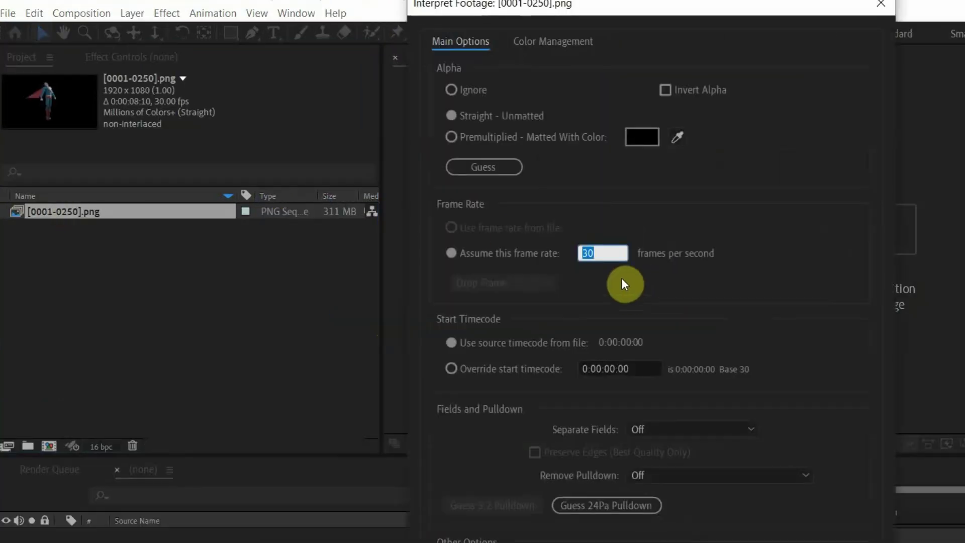
pyautogui.press('Return')
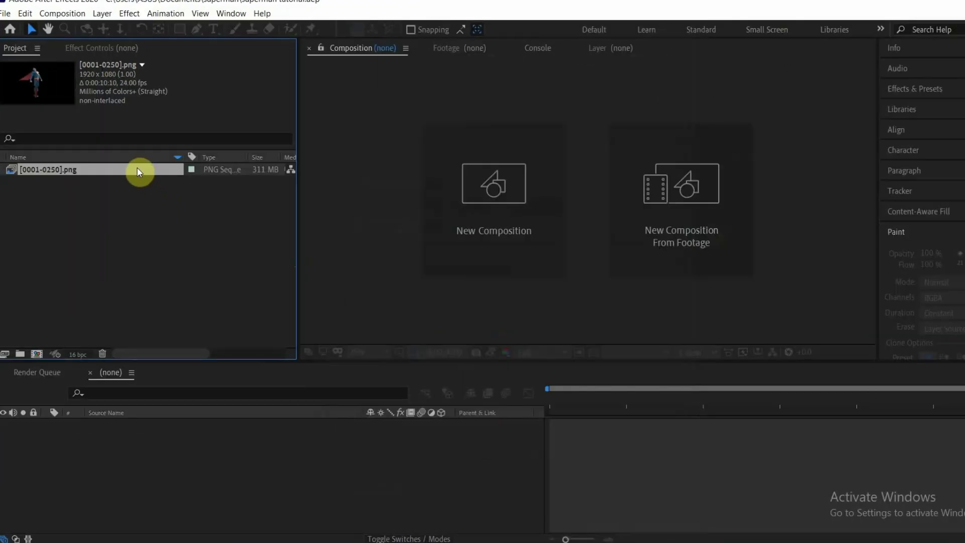
# - Create a composition from the [0001-0250].png sequence and turn its layer into a 3D layer
pyautogui.moveTo(137, 171); pyautogui.dragTo(313, 486)
pyautogui.scroll(4, 637, 221)
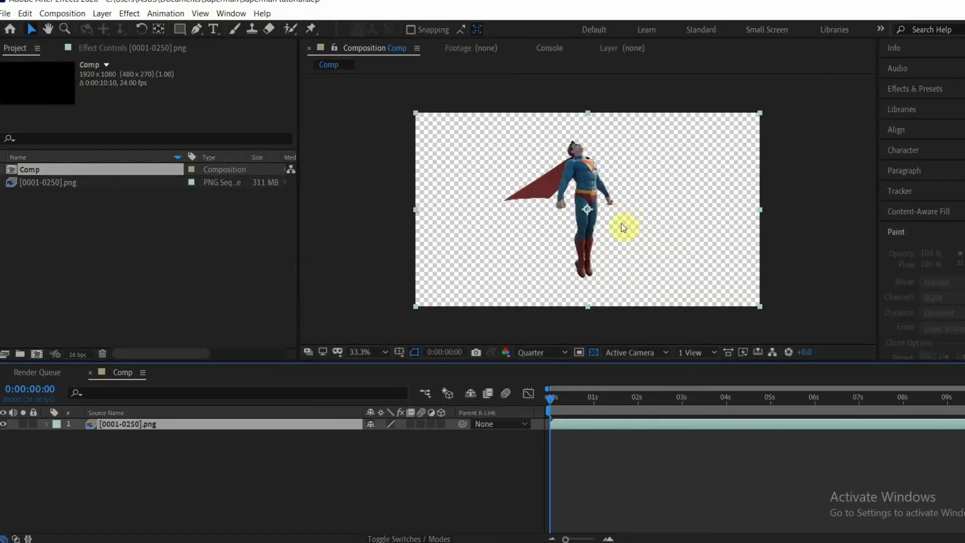
pyautogui.click(441, 424)
pyautogui.press(',')
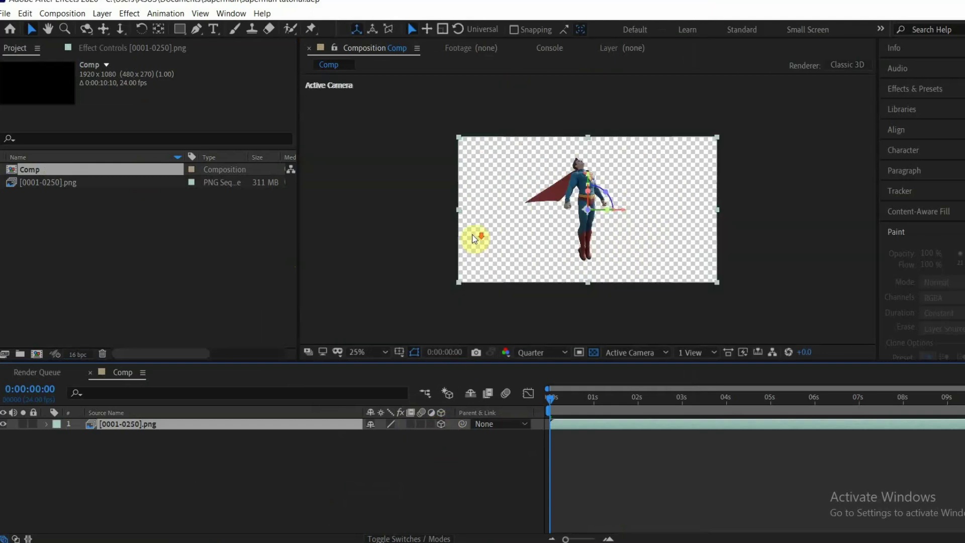
# - Add a new camera layer to the composition
pyautogui.click(116, 15)
pyautogui.moveTo(118, 21)
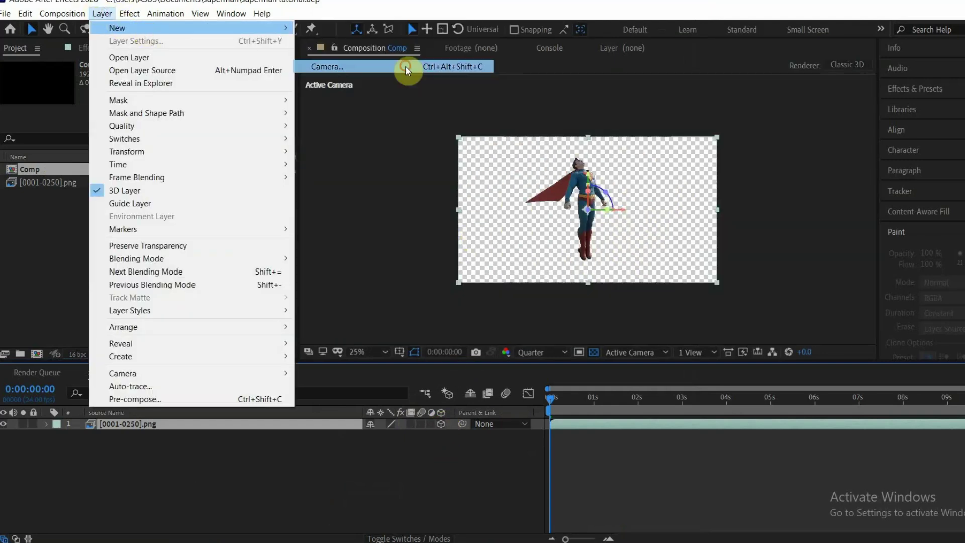
pyautogui.click(404, 61)
pyautogui.click(651, 420)
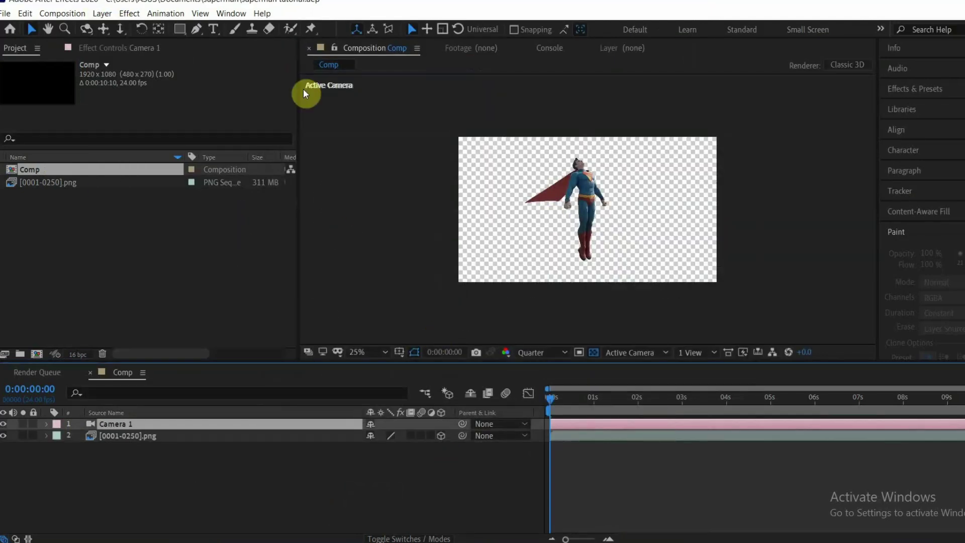
# - Import the sky photo pexels-asphotograpy-96622.jpg and place it beneath the Superman sequence as the background layer
pyautogui.hotkey('ctrl', 'i')
pyautogui.click(415, 43)
pyautogui.doubleClick(446, 85)
pyautogui.doubleClick(433, 113)
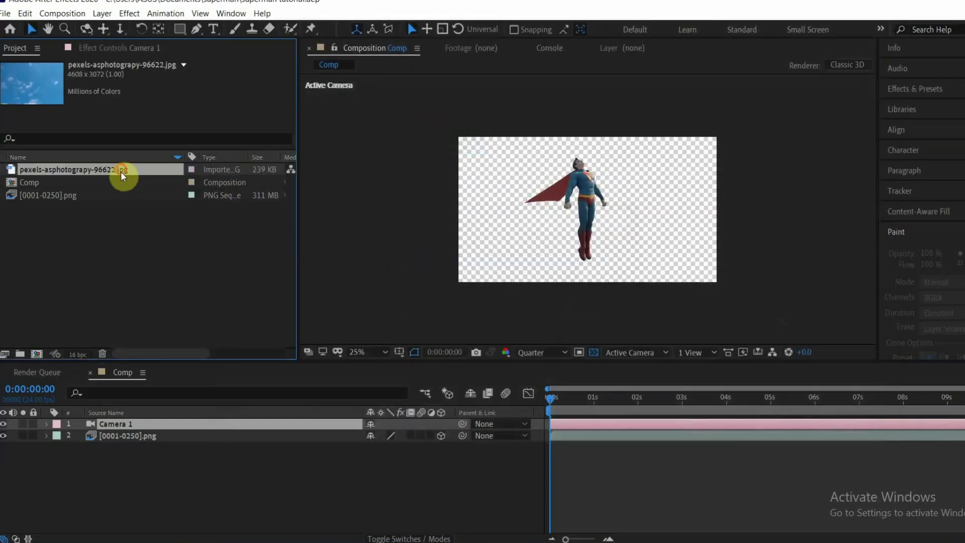
pyautogui.moveTo(121, 168); pyautogui.dragTo(228, 484)
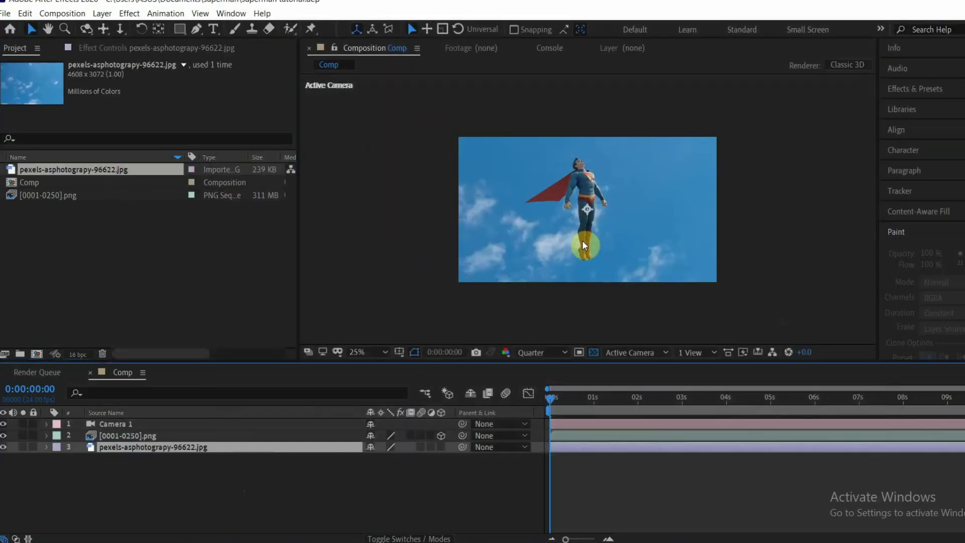
# - Turn the sky photo into a 3D layer, show the composition in two views and reveal the layer's position
pyautogui.click(440, 446)
pyautogui.click(703, 352)
pyautogui.click(710, 381)
pyautogui.press('p')
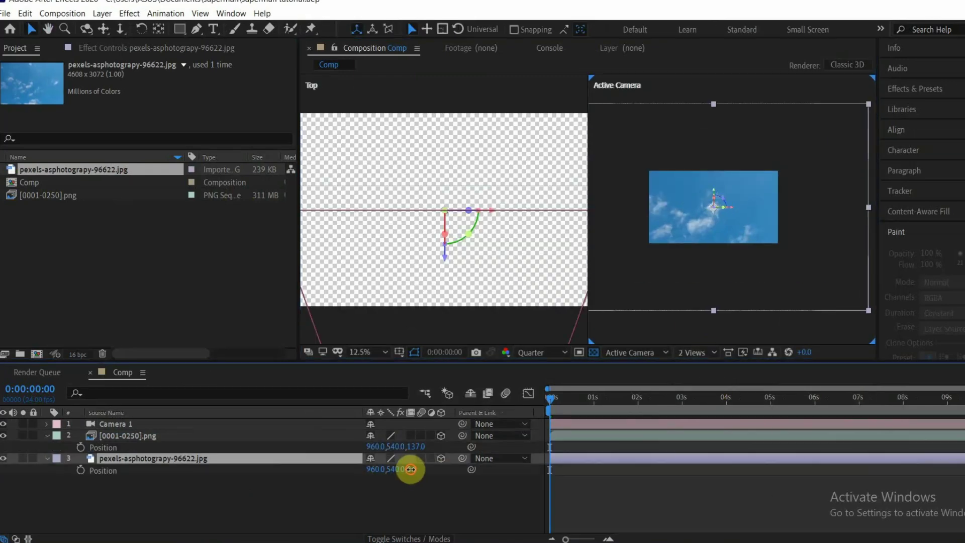
# - Push the sky layer back to a Z position of 2271 and scale it up to 266%
pyautogui.moveTo(410, 470); pyautogui.dragTo(829, 447)
pyautogui.scroll(-2, 498, 306)
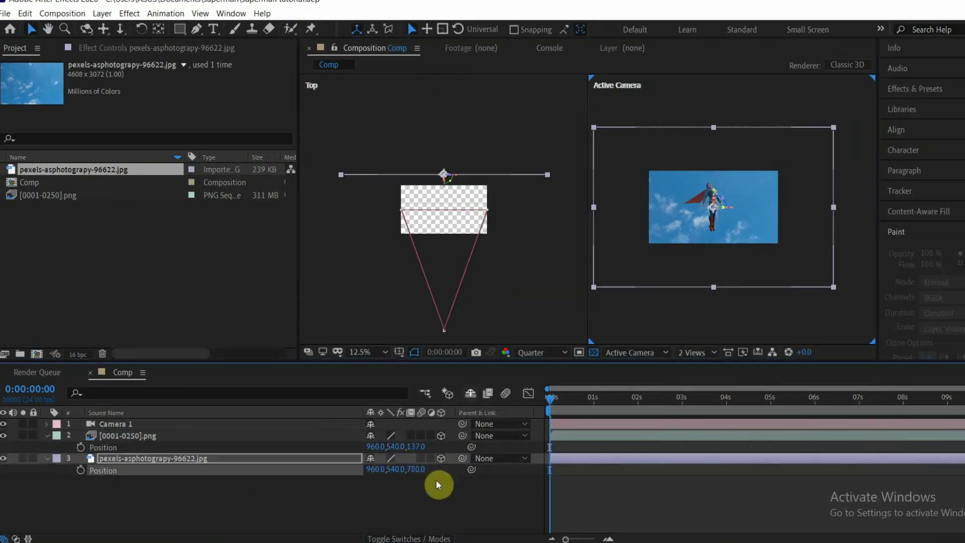
pyautogui.moveTo(437, 481); pyautogui.dragTo(960, 432)
pyautogui.moveTo(410, 469); pyautogui.dragTo(715, 430)
pyautogui.press('s')
pyautogui.moveTo(428, 469); pyautogui.dragTo(526, 461)
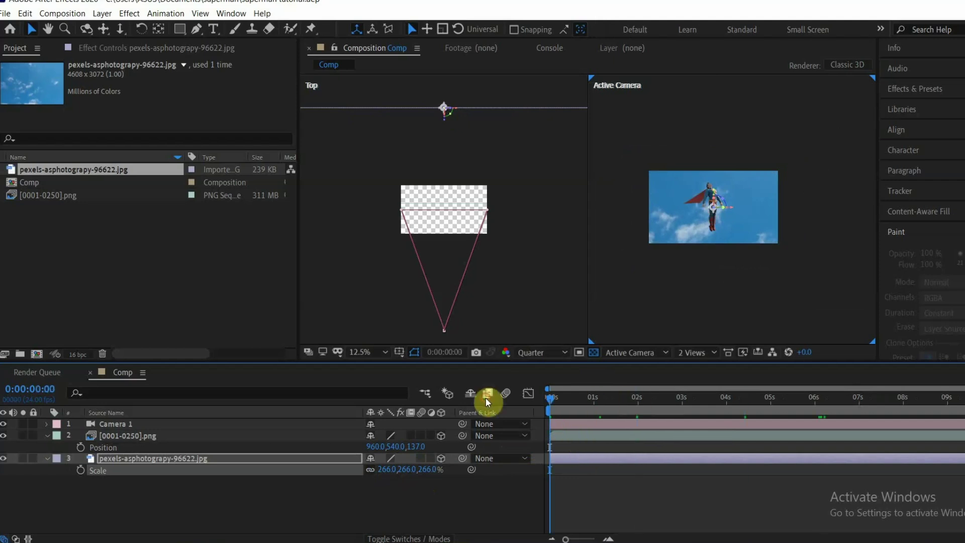
# - Set a position keyframe on the sky layer at the first frame and enlarge the layer slightly more
pyautogui.press('p')
pyautogui.click(81, 470)
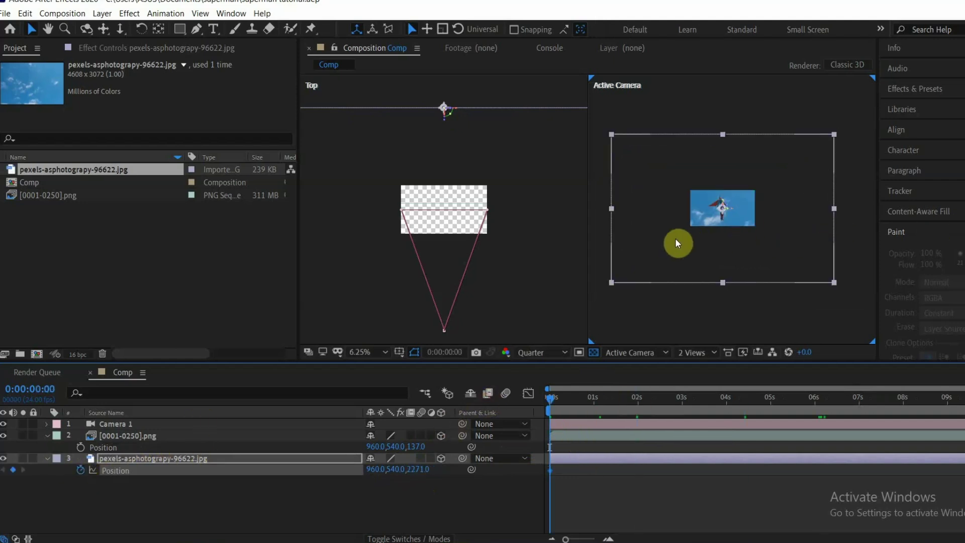
pyautogui.press('.')
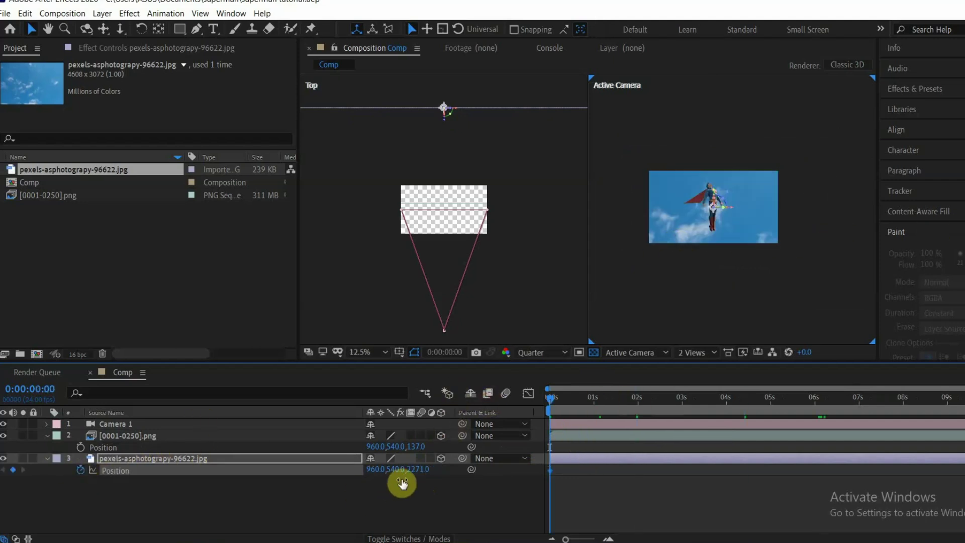
pyautogui.press('s')
pyautogui.moveTo(400, 471); pyautogui.dragTo(435, 469)
pyautogui.press('p')
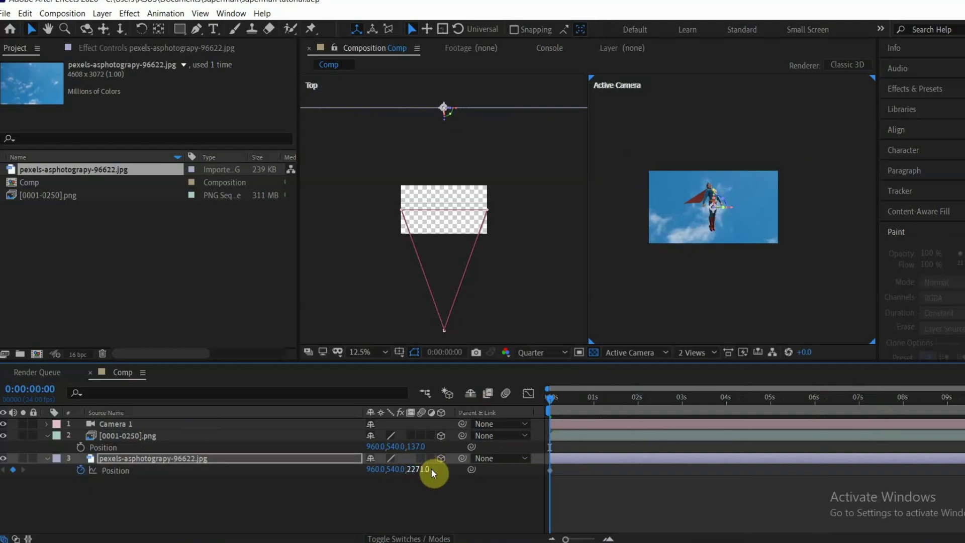
# - Keyframe the sky layer moved downward at about 8 seconds and end the work area at that time
pyautogui.moveTo(898, 397); pyautogui.dragTo(911, 396)
pyautogui.press('.')
pyautogui.moveTo(783, 179); pyautogui.dragTo(786, 228)
pyautogui.hotkey('ctrl', 'z')
pyautogui.moveTo(392, 469); pyautogui.dragTo(922, 470)
pyautogui.press('n')
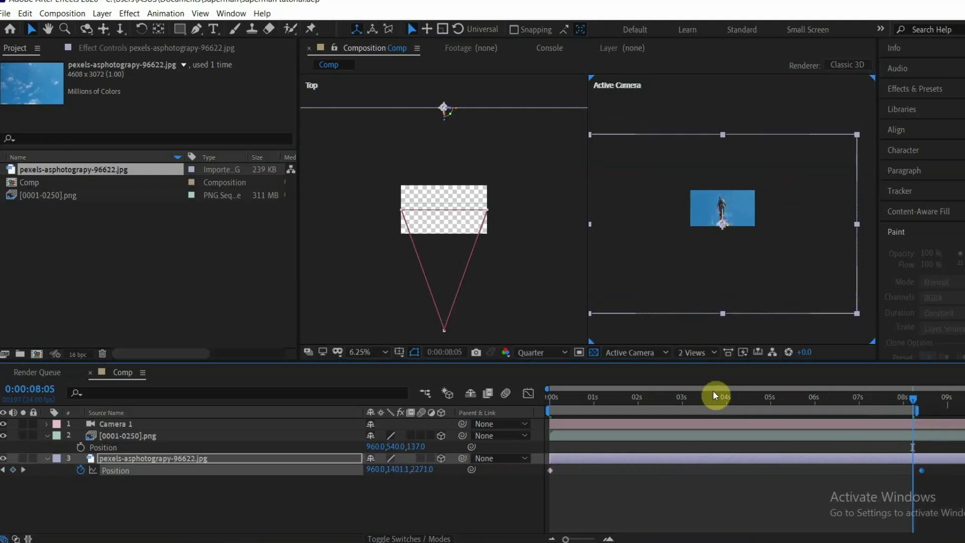
# - Play the composition from the start to check the sky's vertical movement behind Superman
pyautogui.moveTo(713, 392); pyautogui.dragTo(521, 364)
pyautogui.scroll(2, 719, 224)
pyautogui.scroll(-1, 718, 226)
pyautogui.moveTo(716, 224); pyautogui.dragTo(722, 229, button='middle')
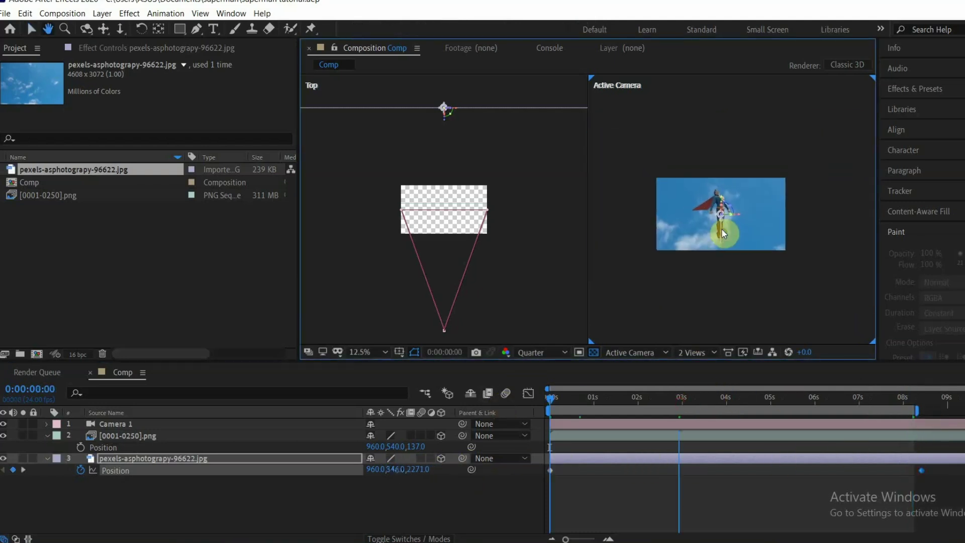
pyautogui.press('space')
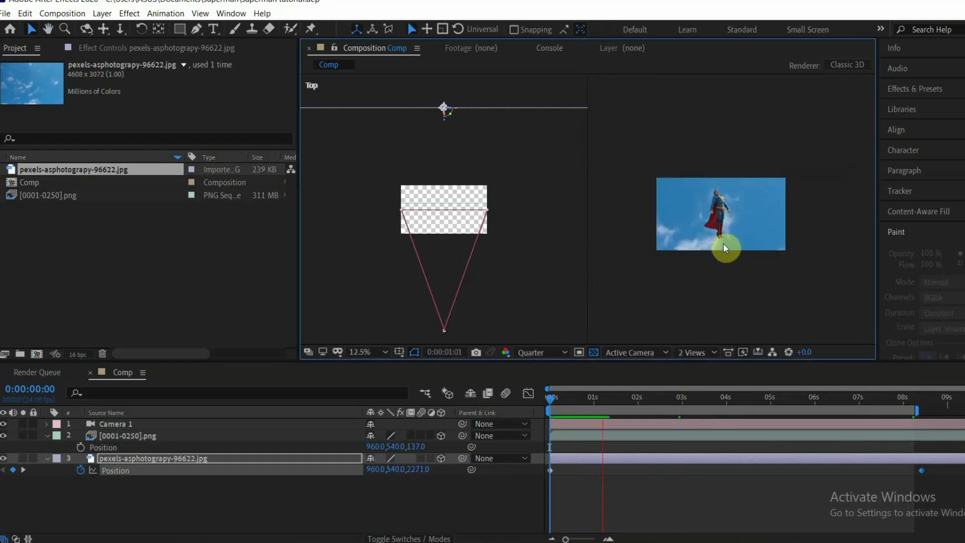
pyautogui.moveTo(916, 396); pyautogui.dragTo(577, 408)
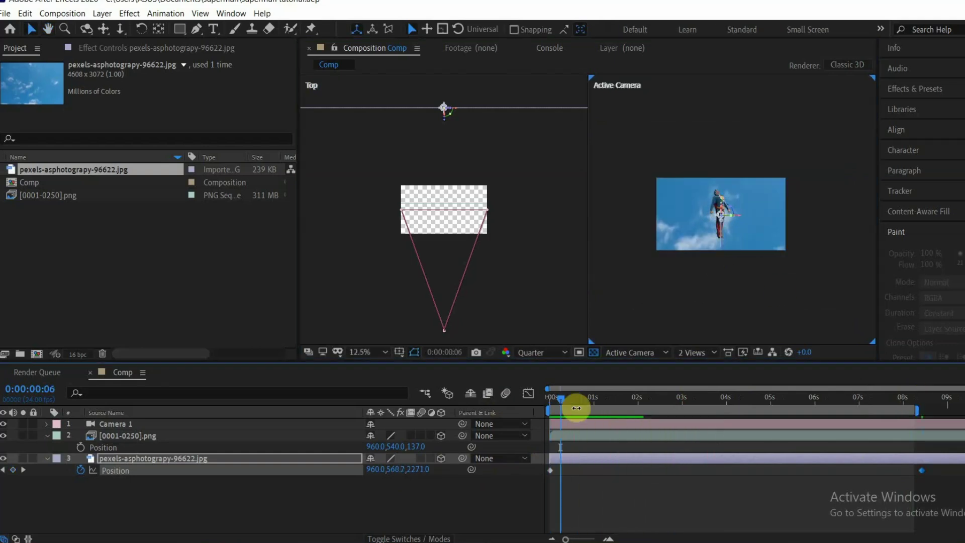
# - Scale the Superman sequence layer down to 51% at the first frame
pyautogui.press('Home')
pyautogui.click(281, 436)
pyautogui.press('s')
pyautogui.moveTo(388, 447); pyautogui.dragTo(355, 447)
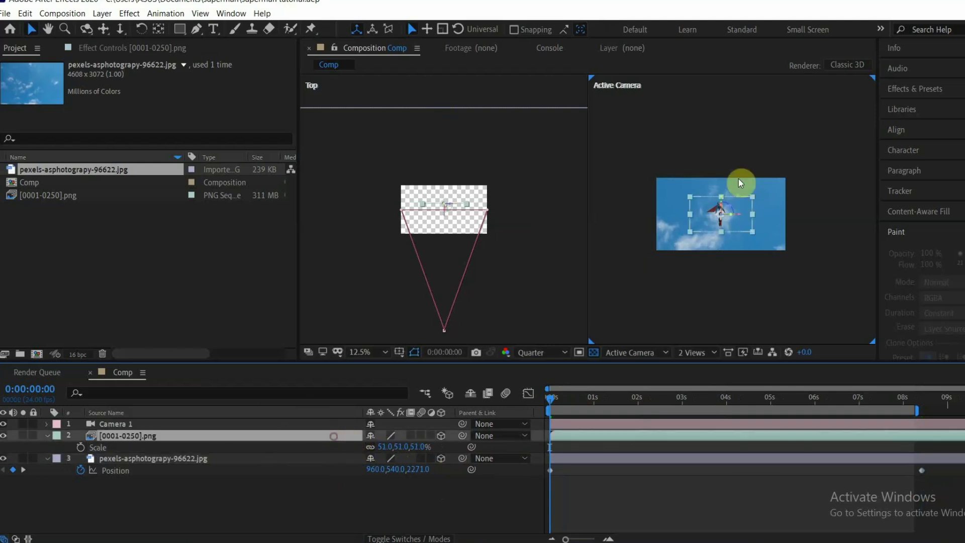
pyautogui.scroll(2, 739, 201)
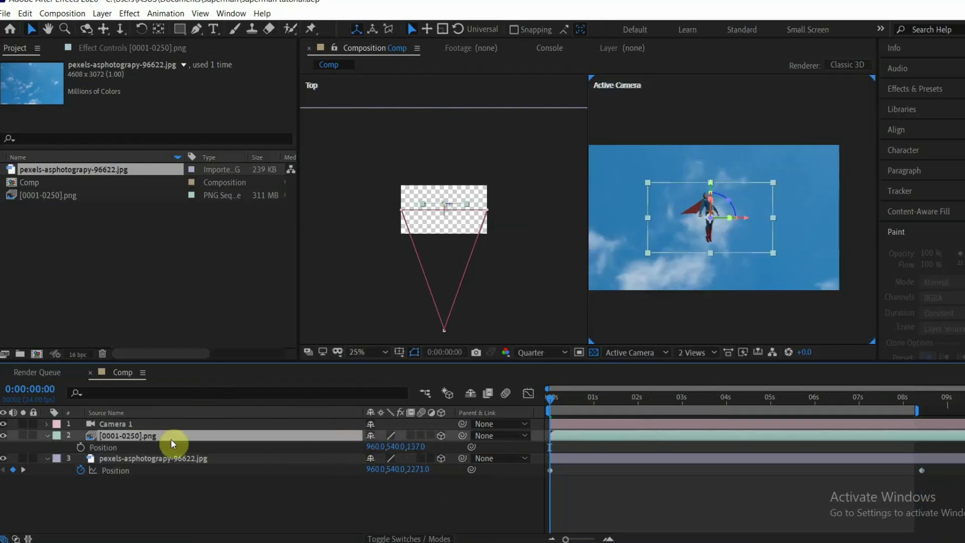
# - Keyframe the Superman layer's position so he rises from low in the frame to higher near the end, and preview it
pyautogui.click(81, 448)
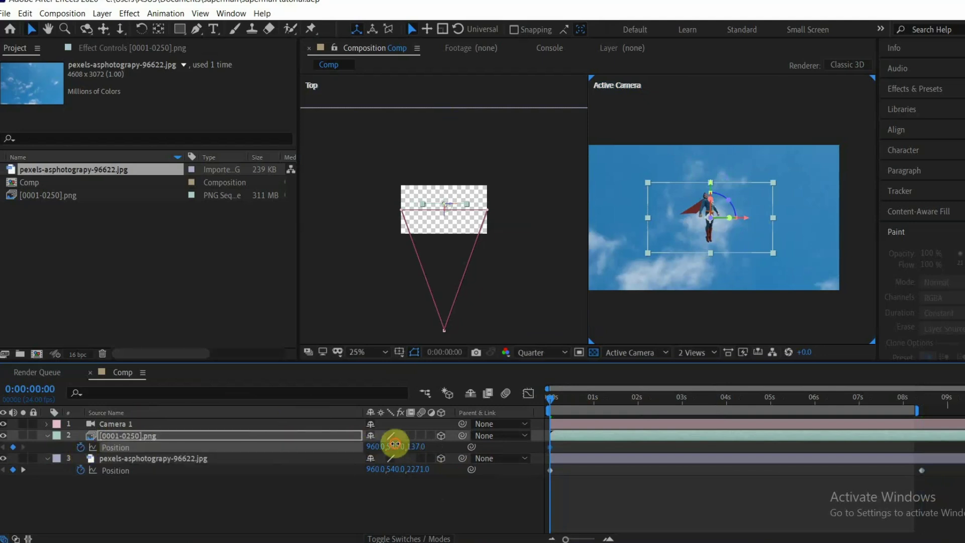
pyautogui.moveTo(394, 446); pyautogui.dragTo(572, 436)
pyautogui.moveTo(679, 399); pyautogui.dragTo(869, 397)
pyautogui.moveTo(400, 450); pyautogui.dragTo(256, 444)
pyautogui.moveTo(869, 446); pyautogui.dragTo(930, 446)
pyautogui.moveTo(566, 401); pyautogui.dragTo(525, 396)
pyautogui.press('space')
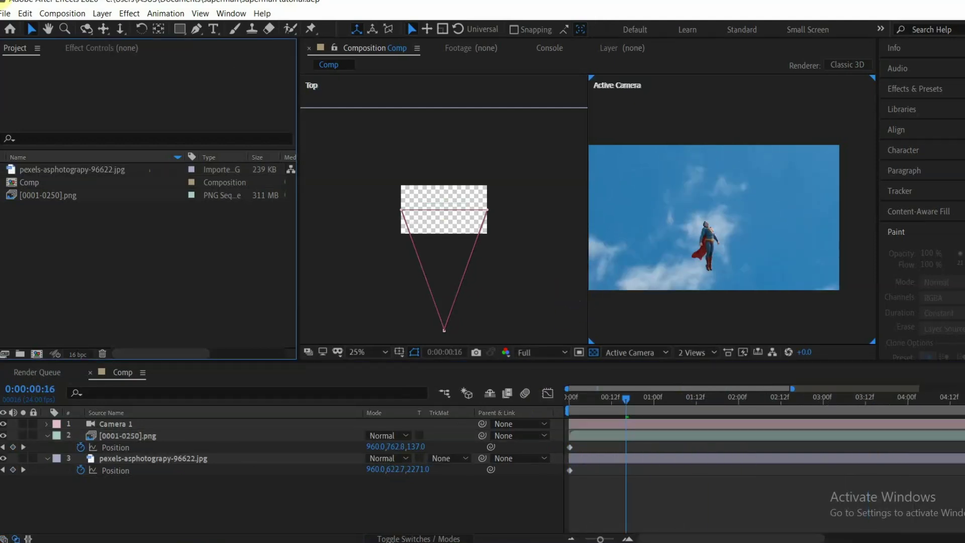
# - Import the cloud image 2306.w018.n002.1968A.p30.1968 [Converted].png into the project
pyautogui.click(4, 13)
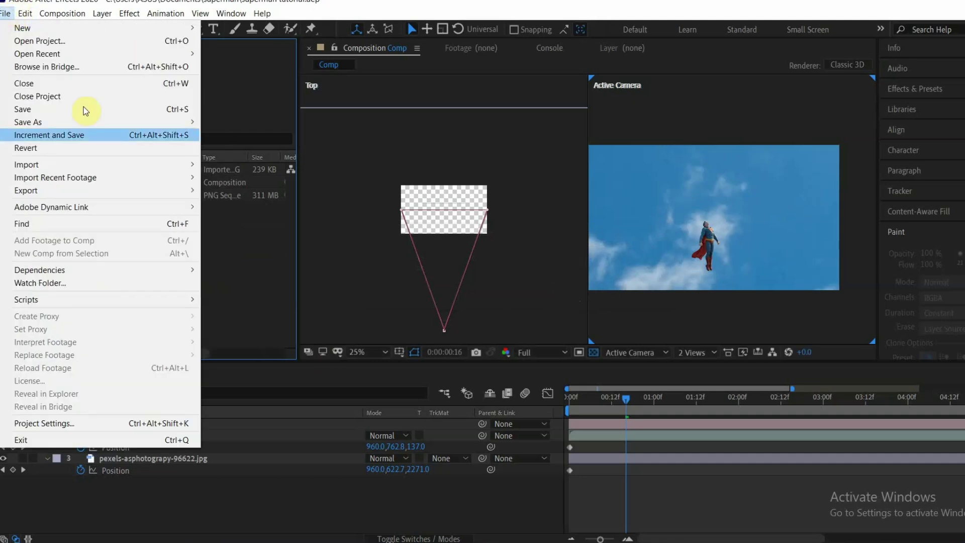
pyautogui.moveTo(113, 164)
pyautogui.click(255, 161)
pyautogui.doubleClick(369, 129)
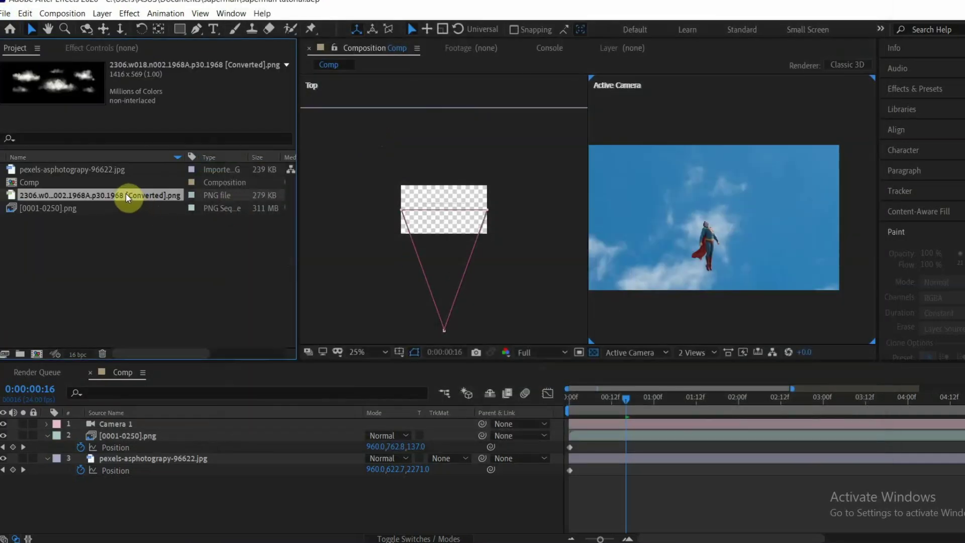
# - Create a composition from the cloud image, 1920 × 1080 px and 25 frames long
pyautogui.moveTo(131, 198); pyautogui.dragTo(37, 355)
pyautogui.click(439, 322)
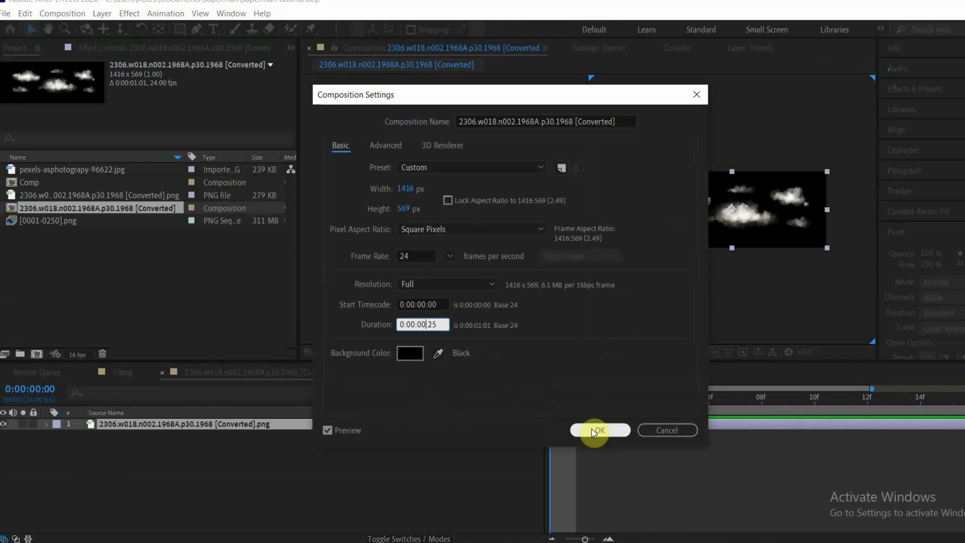
pyautogui.click(406, 188)
pyautogui.write('1920')
pyautogui.press('Tab')
pyautogui.write('1')
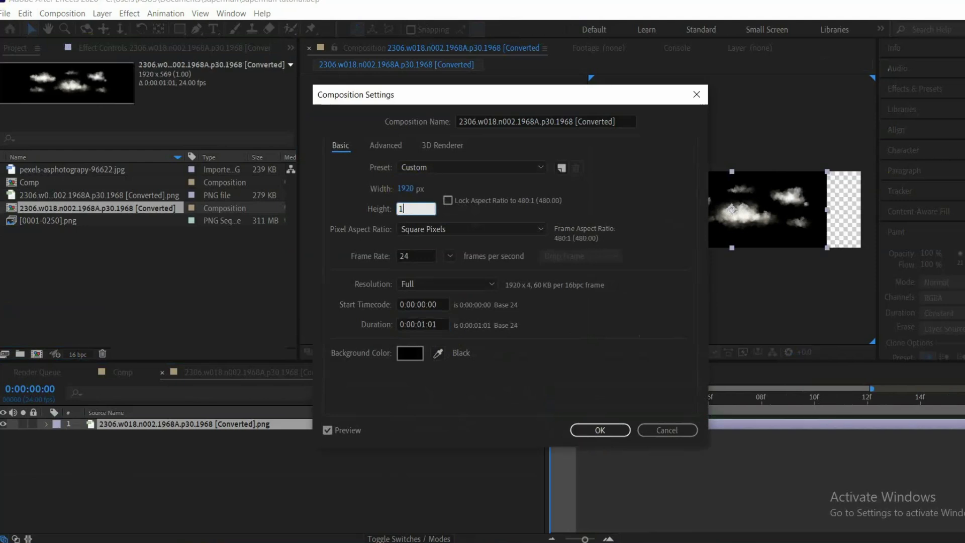
pyautogui.write('080')
pyautogui.press('Return')
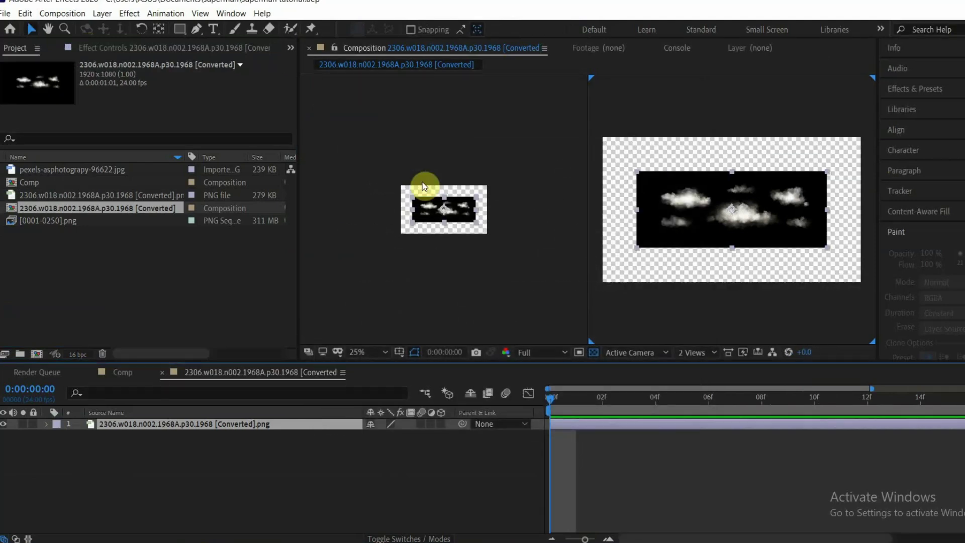
# - Draw a closed Pen mask around the large central cloud on the cloud layer
pyautogui.scroll(1, 593, 239)
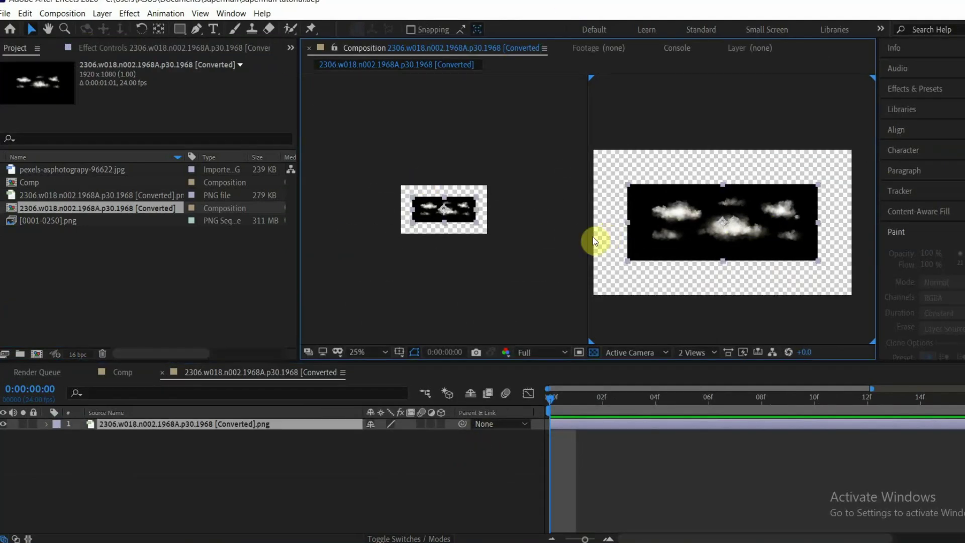
pyautogui.click(196, 28)
pyautogui.scroll(1, 727, 225)
pyautogui.click(712, 211)
pyautogui.click(690, 217)
pyautogui.click(661, 240)
pyautogui.click(652, 271)
pyautogui.click(745, 291)
pyautogui.click(808, 276)
pyautogui.click(822, 245)
pyautogui.click(756, 213)
pyautogui.click(712, 212)
# - Duplicate the cloud layer and mask the copy around the cloud on the upper right instead
pyautogui.click(322, 424)
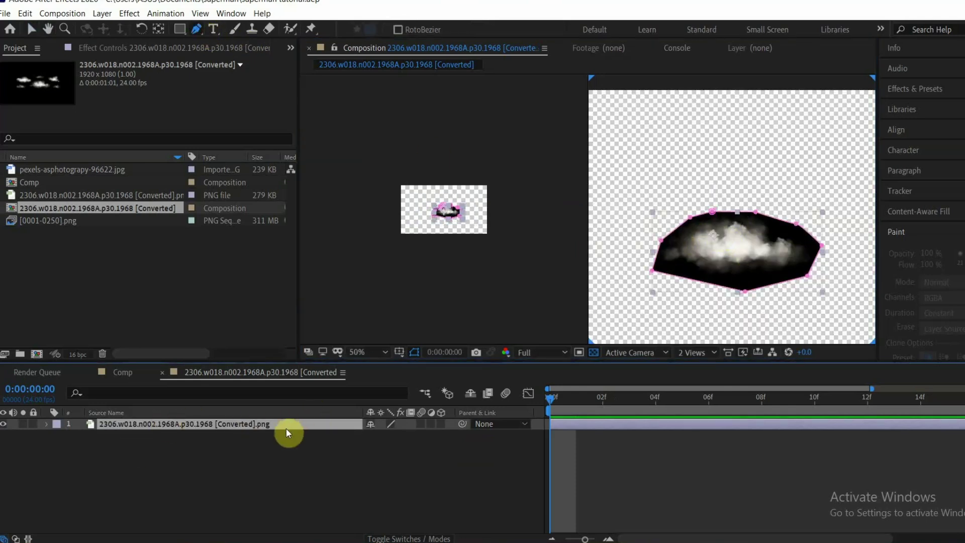
pyautogui.hotkey('ctrl', 'd')
pyautogui.moveTo(219, 440); pyautogui.dragTo(219, 422)
pyautogui.click(787, 184)
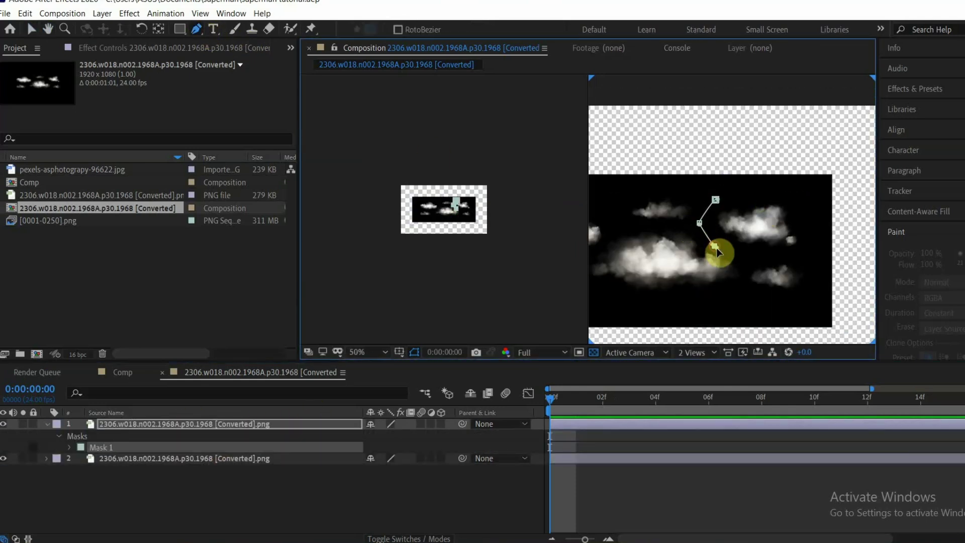
pyautogui.click(771, 258)
pyautogui.click(815, 251)
pyautogui.click(799, 200)
pyautogui.click(769, 192)
pyautogui.click(734, 195)
pyautogui.click(715, 199)
# - Duplicate the cloud layer again, delete the copy's mask and draw a new one around the upper left cloud
pyautogui.click(205, 479)
pyautogui.hotkey('ctrl', 'd')
pyautogui.press('m')
pyautogui.press('Delete')
pyautogui.click(738, 187)
pyautogui.click(731, 229)
pyautogui.click(677, 238)
pyautogui.click(637, 229)
pyautogui.click(624, 183)
pyautogui.click(677, 175)
pyautogui.click(746, 197)
# - Scale all three masked cloud layers up together until they extend well beyond the frame
pyautogui.scroll(-4, 686, 204)
pyautogui.press('v')
pyautogui.hotkey('ctrl', 'a')
pyautogui.press('s')
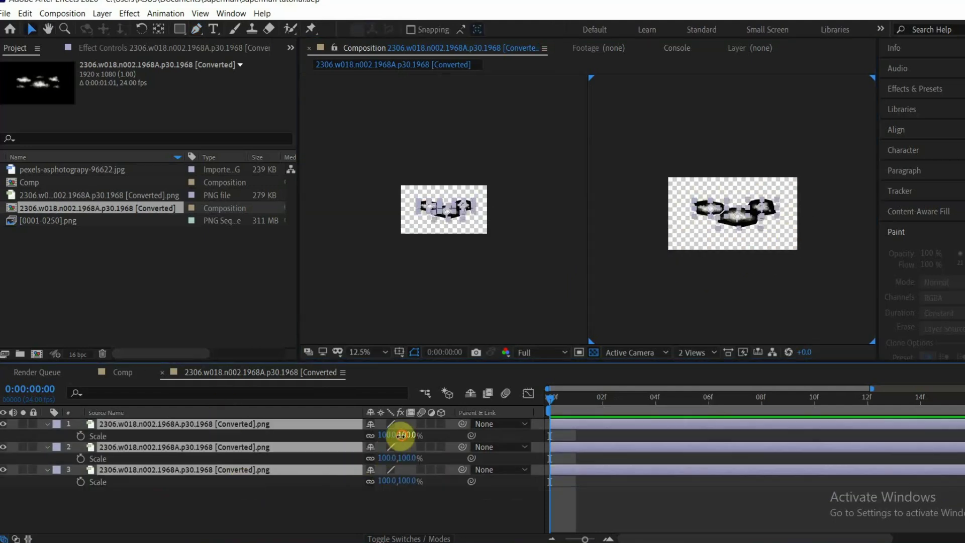
pyautogui.moveTo(399, 455); pyautogui.dragTo(879, 389)
# - Move the three cloud layers above the frame and set position keyframes on them at the first frame
pyautogui.moveTo(786, 142); pyautogui.dragTo(780, 56)
pyautogui.press('p')
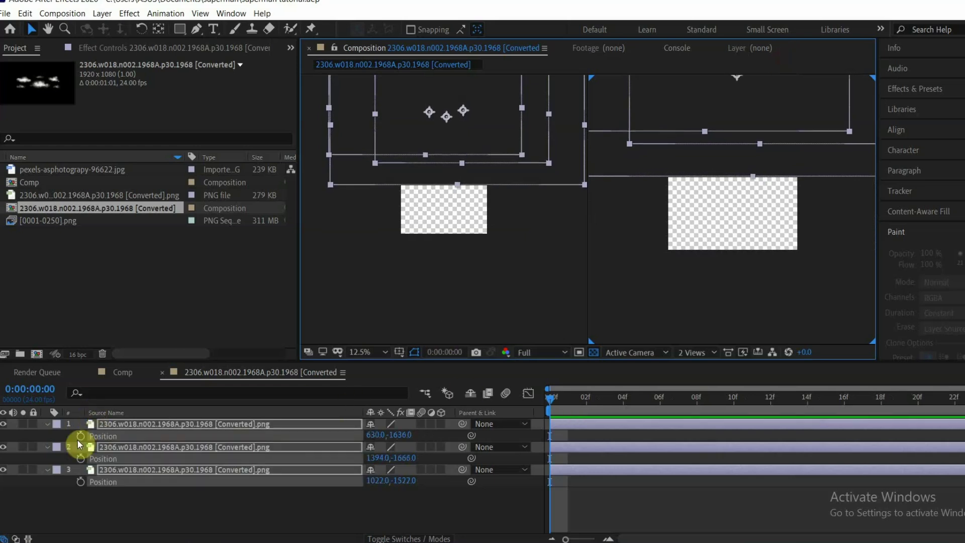
pyautogui.click(80, 437)
pyautogui.click(209, 492)
# - Move each of the three cloud layers below the frame at frame 10 to keyframe their downward motion
pyautogui.scroll(-1, 698, 216)
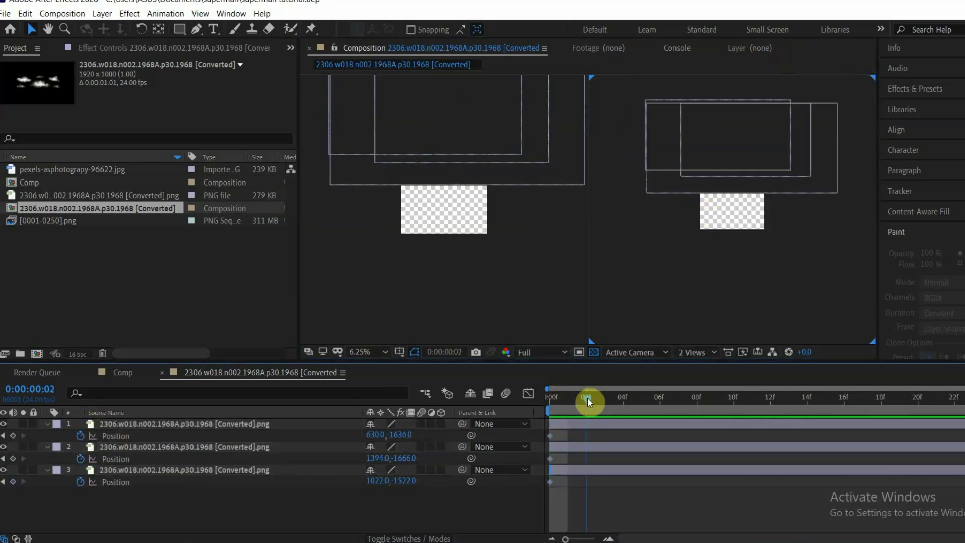
pyautogui.moveTo(598, 399); pyautogui.dragTo(647, 397)
pyautogui.click(759, 191)
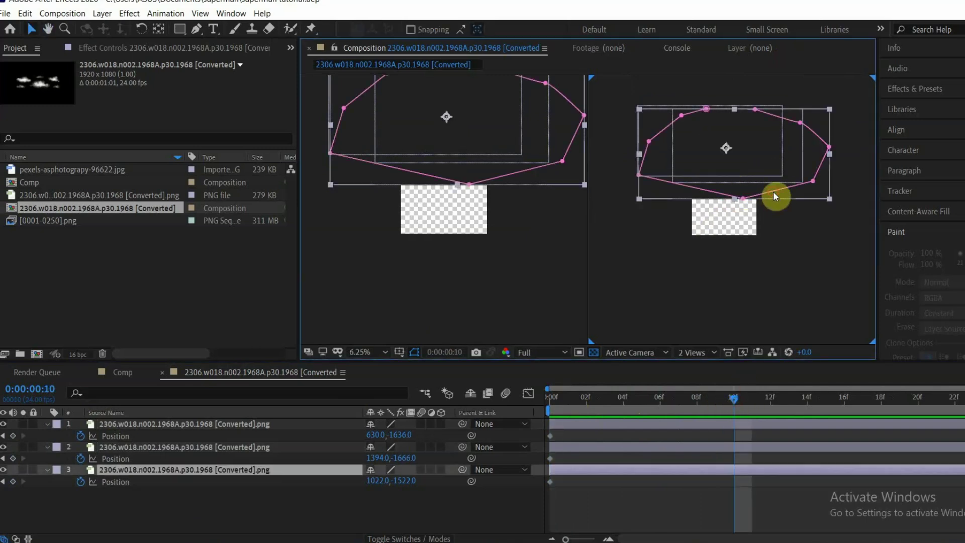
pyautogui.moveTo(789, 161); pyautogui.dragTo(767, 289)
pyautogui.click(796, 134)
pyautogui.moveTo(796, 133); pyautogui.dragTo(777, 269)
pyautogui.moveTo(759, 134); pyautogui.dragTo(758, 270)
# - Set the blending mode of all three cloud layers to Screen
pyautogui.click(641, 397)
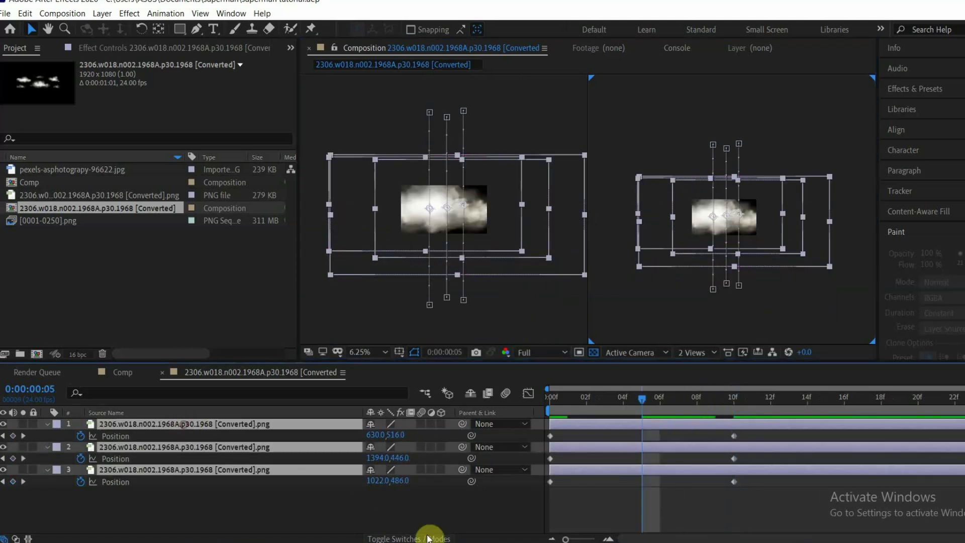
pyautogui.click(430, 537)
pyautogui.click(382, 447)
pyautogui.click(488, 210)
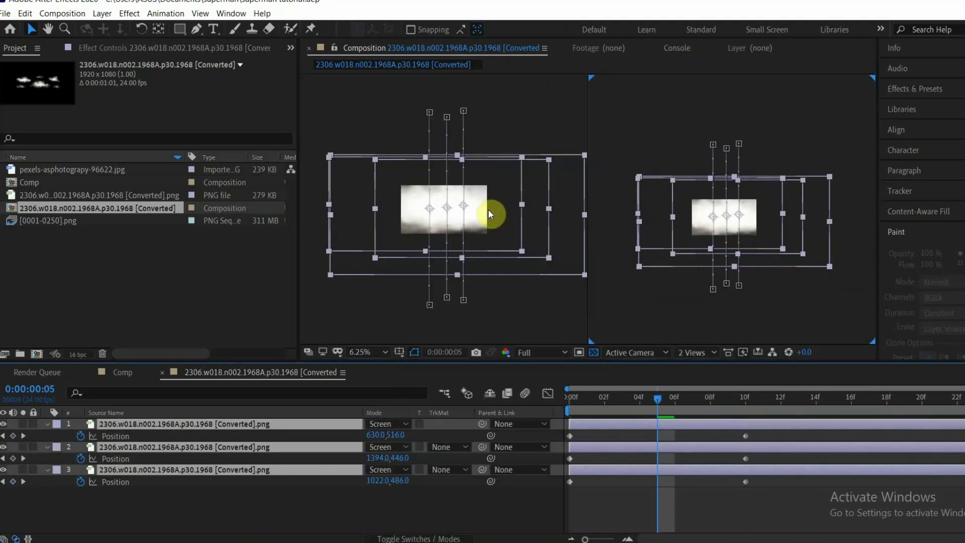
# - Stagger the cloud layers in time so that they start at different frames between 0 and 5
pyautogui.moveTo(659, 403); pyautogui.dragTo(701, 403)
pyautogui.moveTo(653, 444); pyautogui.dragTo(721, 423)
pyautogui.click(658, 451)
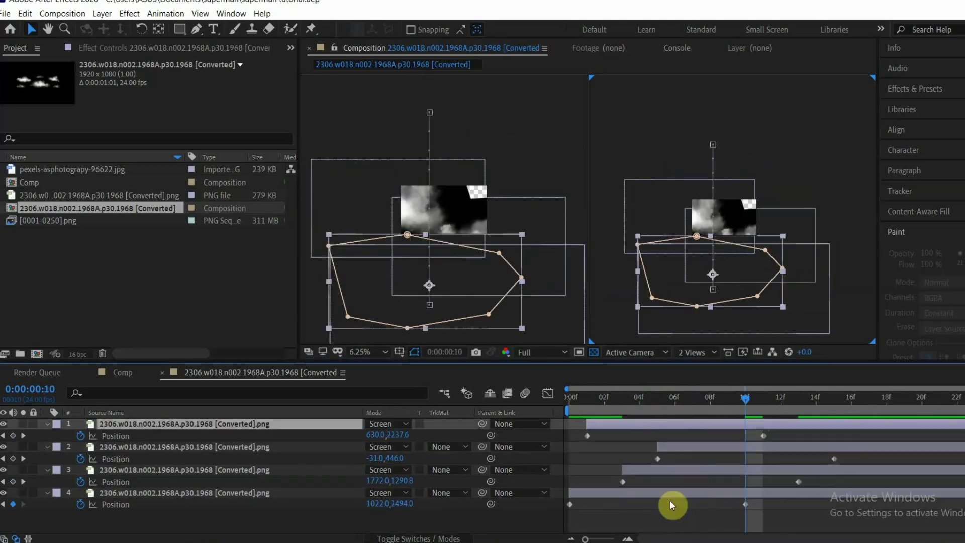
# - Duplicate the four cloud layers, stack the copies on top and offset them to start between frames 9 and 13
pyautogui.keyDown('shift'); pyautogui.click(664, 492); pyautogui.keyUp('shift')
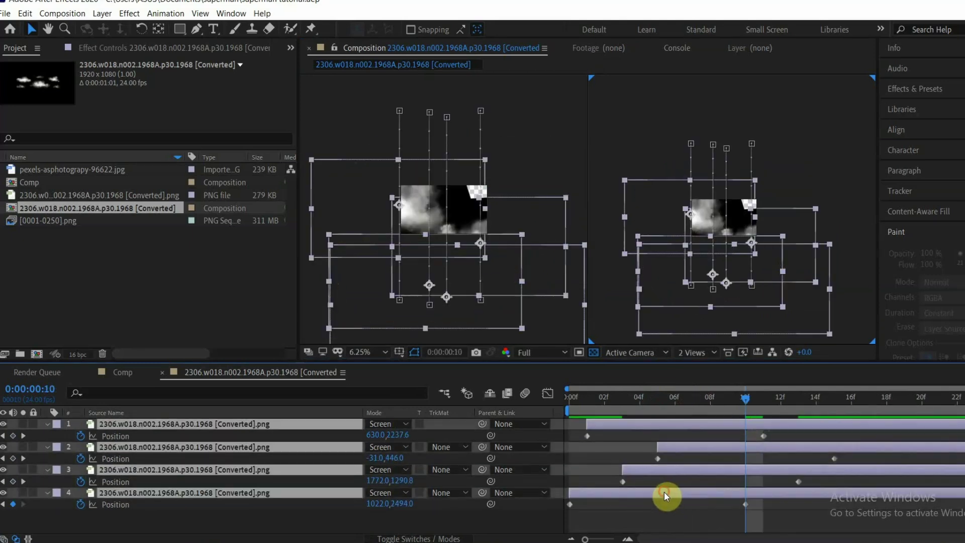
pyautogui.hotkey('ctrl', 'd')
pyautogui.moveTo(232, 422); pyautogui.dragTo(239, 433)
pyautogui.moveTo(745, 426); pyautogui.dragTo(906, 426)
pyautogui.moveTo(826, 447); pyautogui.dragTo(808, 448)
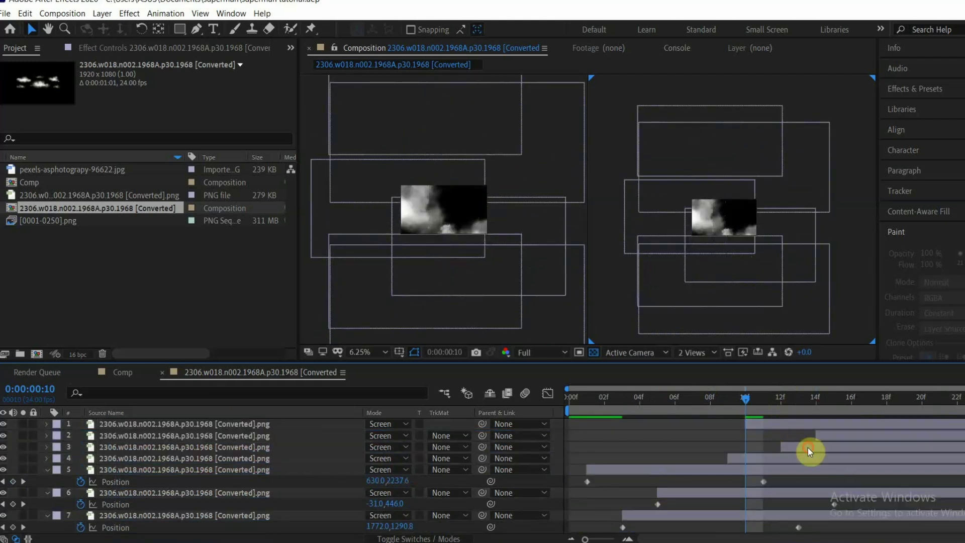
pyautogui.moveTo(866, 434); pyautogui.dragTo(836, 448)
pyautogui.click(832, 446)
pyautogui.keyDown('shift'); pyautogui.click(825, 421); pyautogui.keyUp('shift')
pyautogui.click(706, 435)
pyautogui.click(731, 441)
# - Duplicate the second set of cloud layers, place the copies on top and offset them to start from frame 15 onward
pyautogui.click(765, 458)
pyautogui.keyDown('shift'); pyautogui.click(768, 423); pyautogui.keyUp('shift')
pyautogui.hotkey('ctrl', 'd')
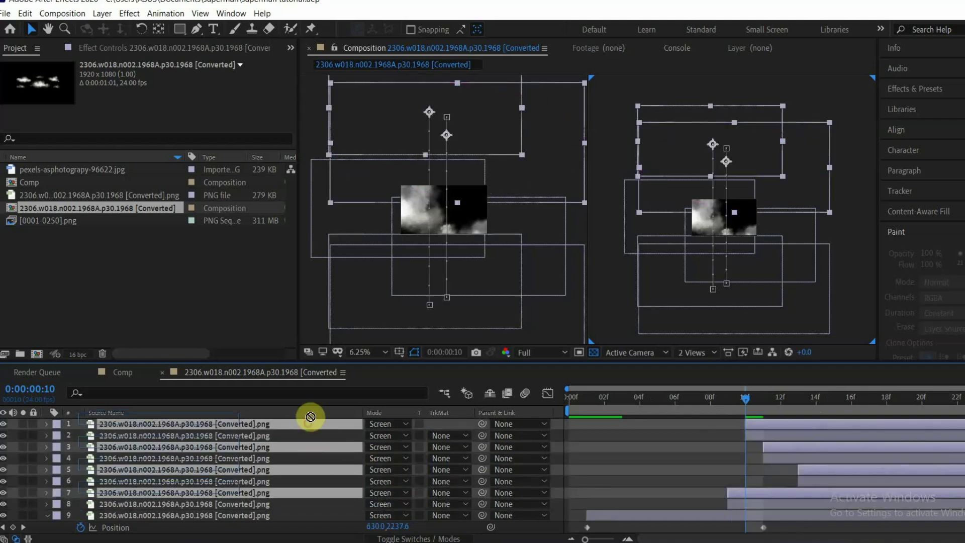
pyautogui.moveTo(310, 416); pyautogui.dragTo(305, 430)
pyautogui.moveTo(813, 433); pyautogui.dragTo(933, 436)
pyautogui.click(886, 445)
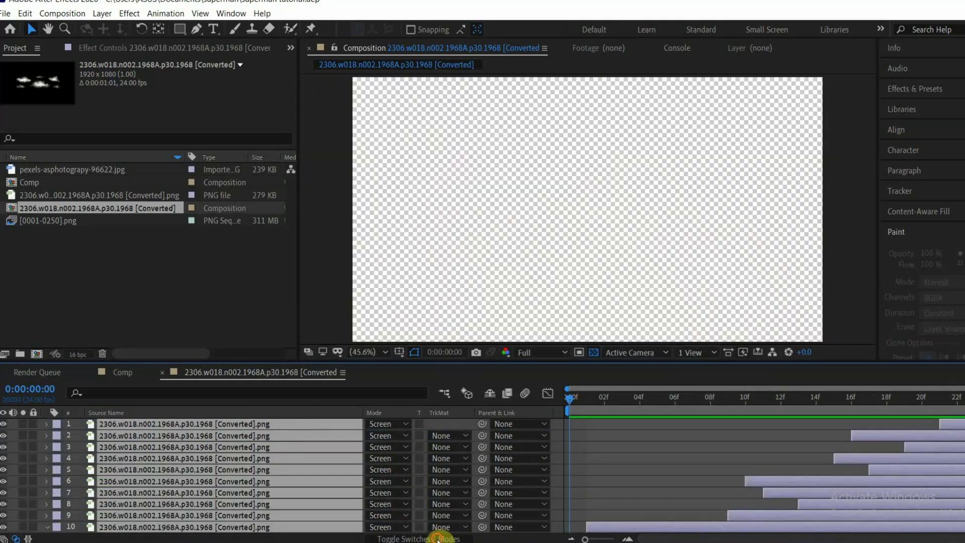
# - Enable motion blur for all cloud layers and preview the cloud animation
pyautogui.click(441, 537)
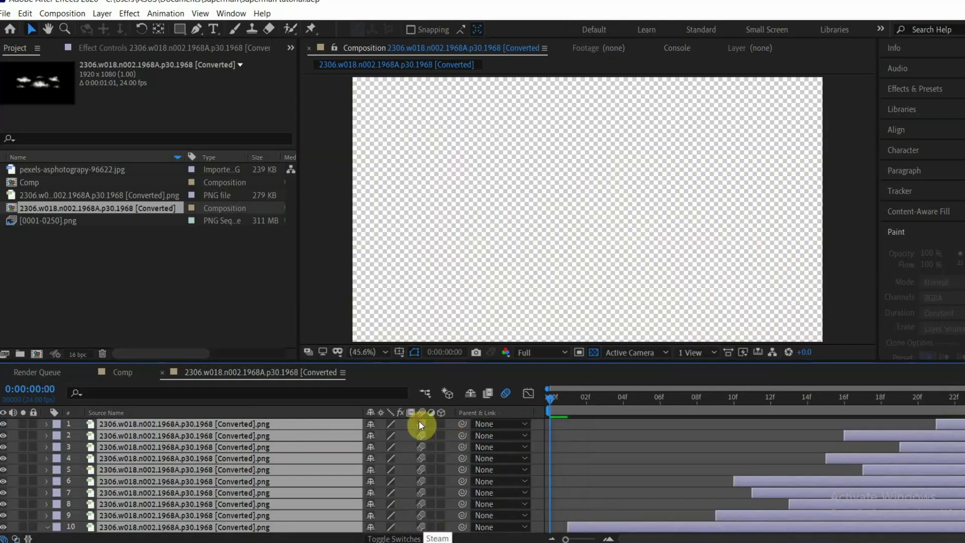
pyautogui.press('space')
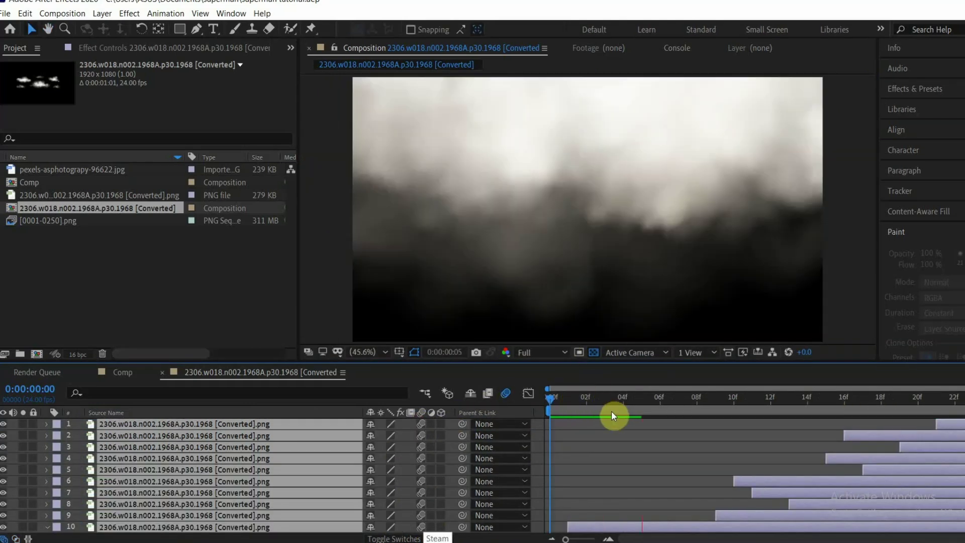
# - Place the cloud composition in Comp directly beneath the camera layer and make it a 3D layer
pyautogui.scroll(-2, 602, 271)
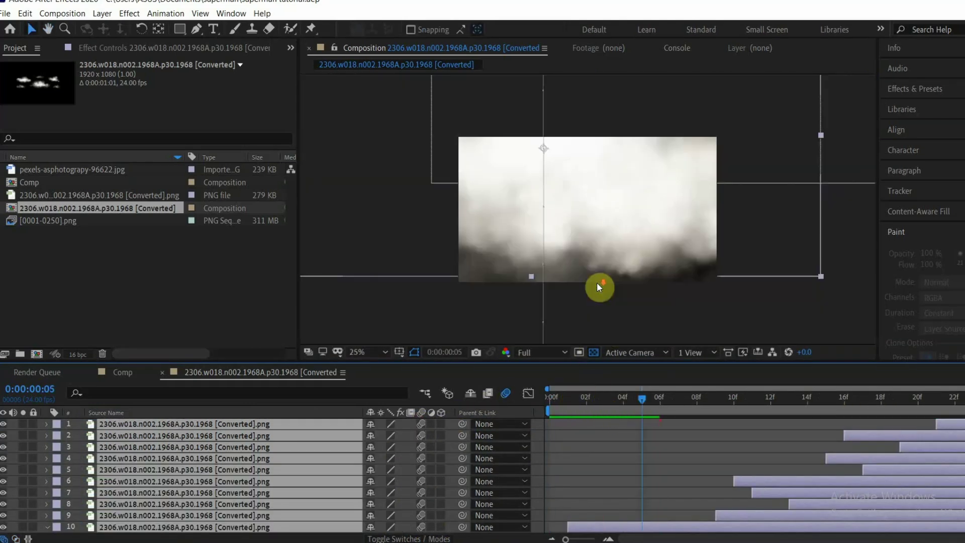
pyautogui.click(658, 397)
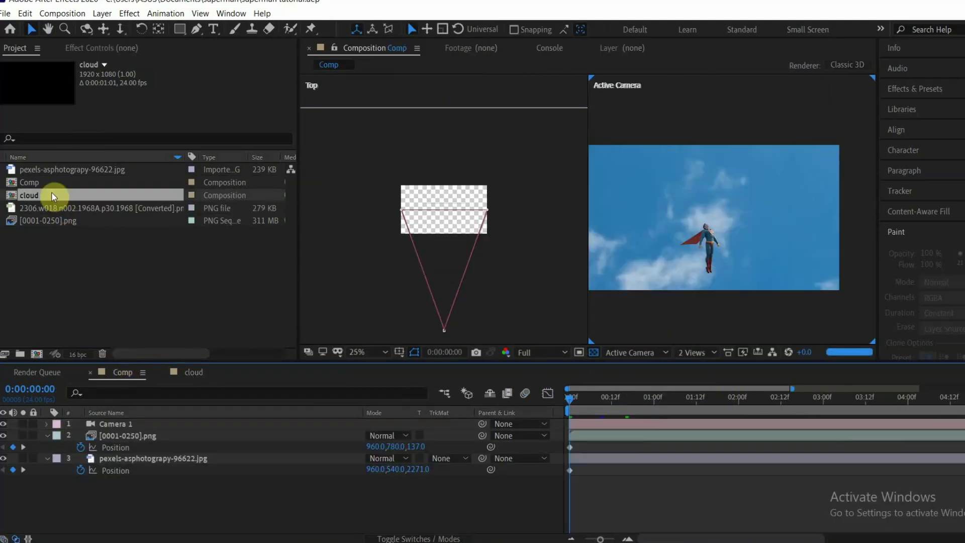
pyautogui.moveTo(52, 194); pyautogui.dragTo(182, 432)
pyautogui.click(427, 537)
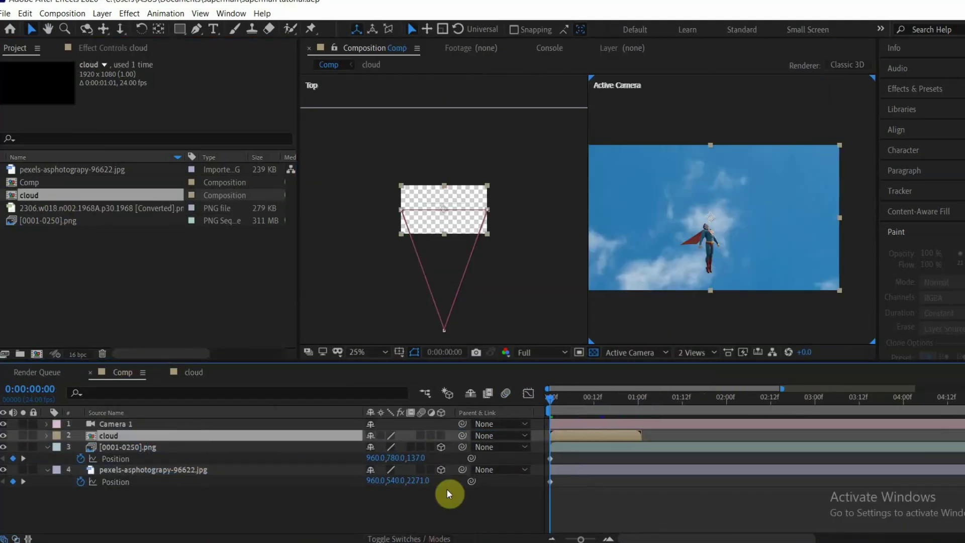
pyautogui.click(441, 436)
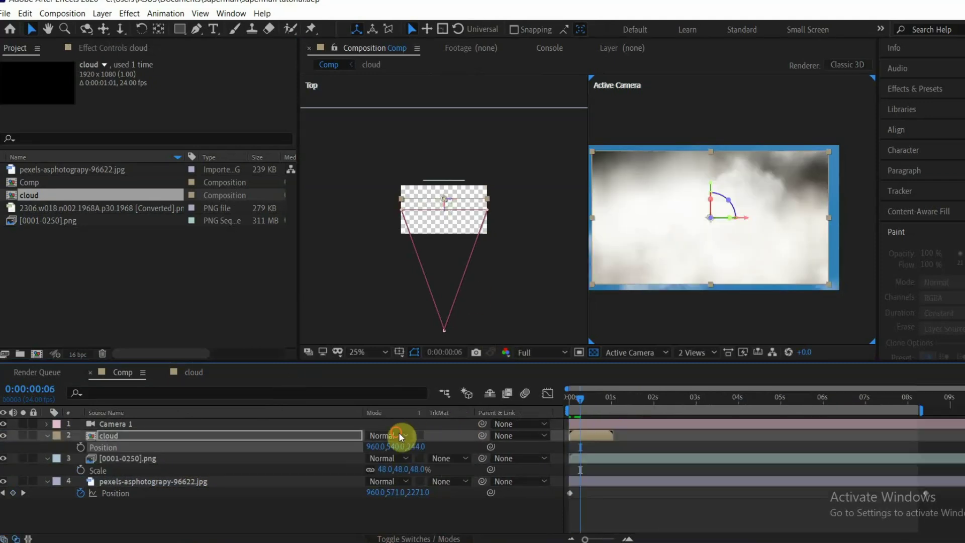
# - Set the cloud layer's blending mode to Screen and its scale to 124%
pyautogui.click(403, 436)
pyautogui.click(476, 213)
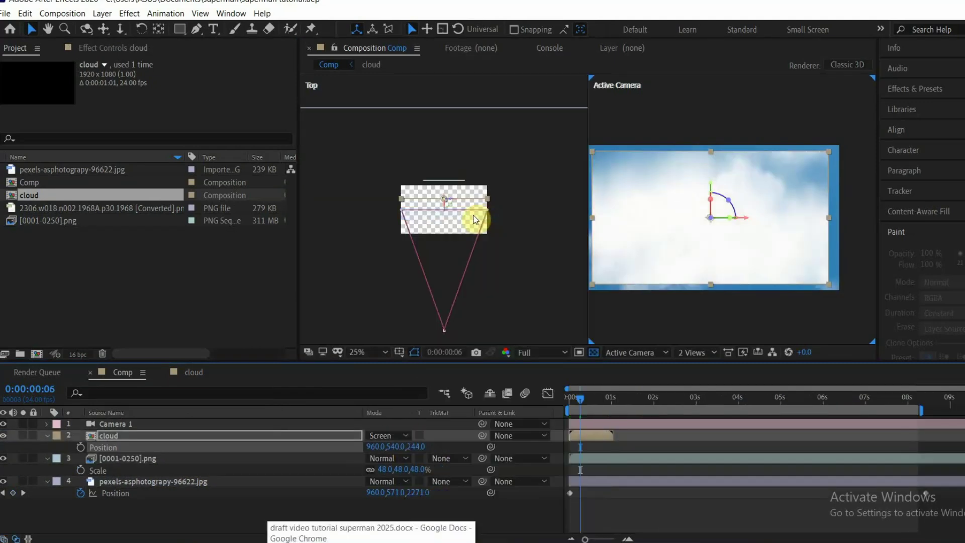
pyautogui.press('s')
pyautogui.moveTo(432, 446)
pyautogui.mouseDown()
pyautogui.moveTo(451, 439)
pyautogui.moveTo(441, 437)
pyautogui.mouseUp()
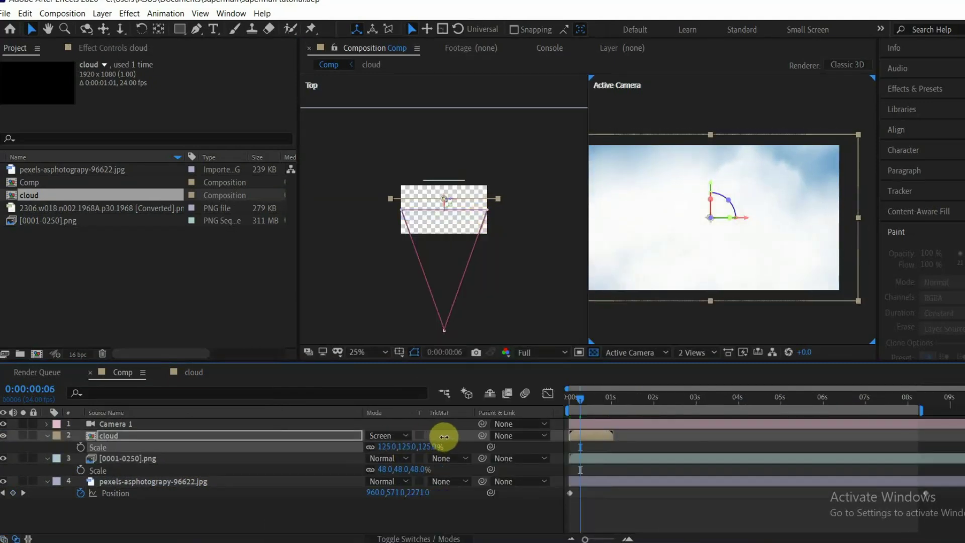
pyautogui.click(173, 372)
pyautogui.moveTo(342, 433)
pyautogui.mouseDown()
pyautogui.moveTo(315, 434)
pyautogui.moveTo(351, 429)
pyautogui.mouseUp()
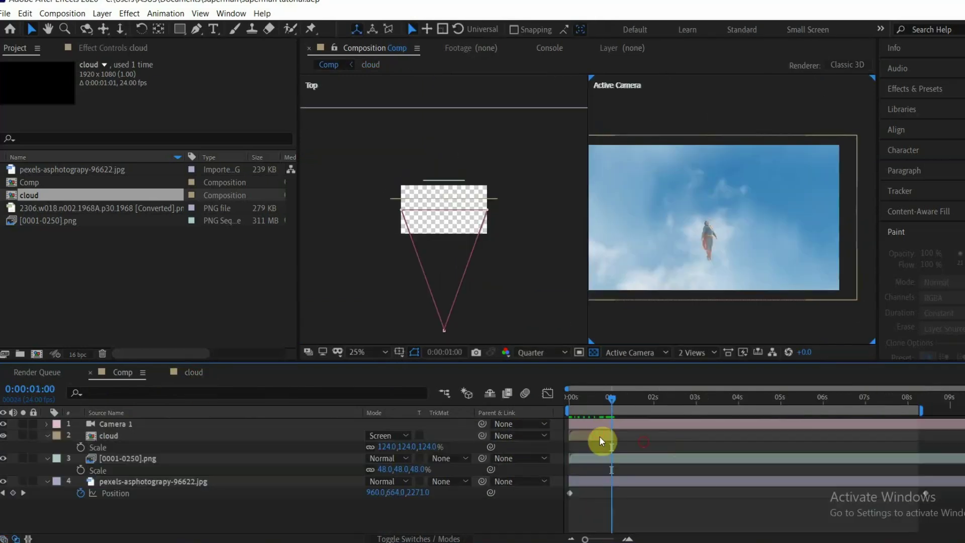
# - Duplicate the cloud layer twice and offset each copy to start just before the preceding cloud layer ends
pyautogui.click(599, 436)
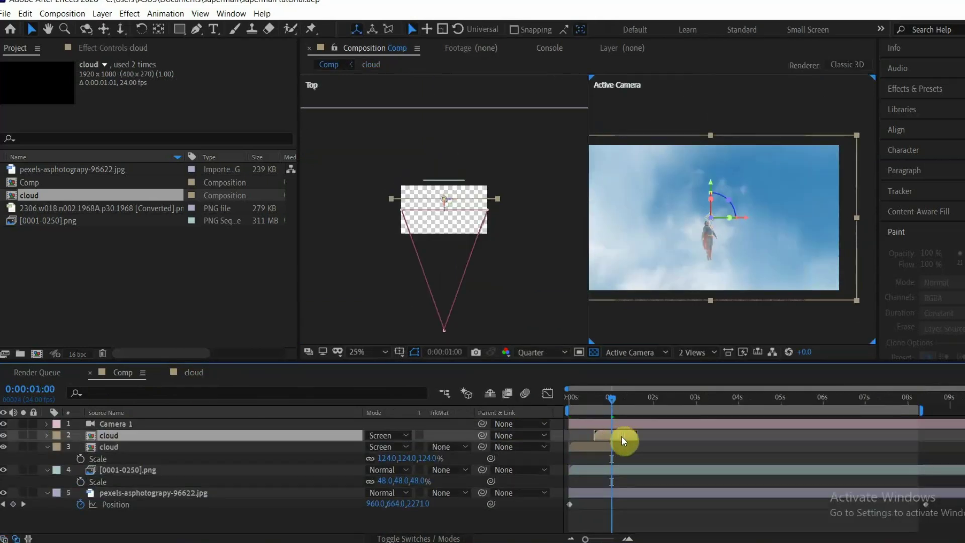
pyautogui.moveTo(621, 436); pyautogui.dragTo(635, 439)
pyautogui.moveTo(593, 539); pyautogui.dragTo(603, 540)
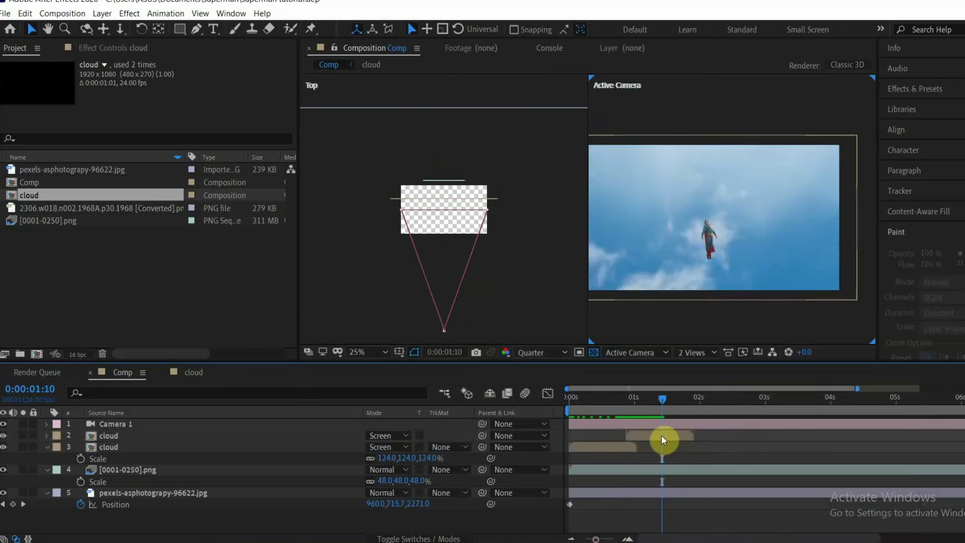
pyautogui.click(659, 435)
pyautogui.hotkey('ctrl', 'd')
pyautogui.moveTo(659, 436); pyautogui.dragTo(711, 439)
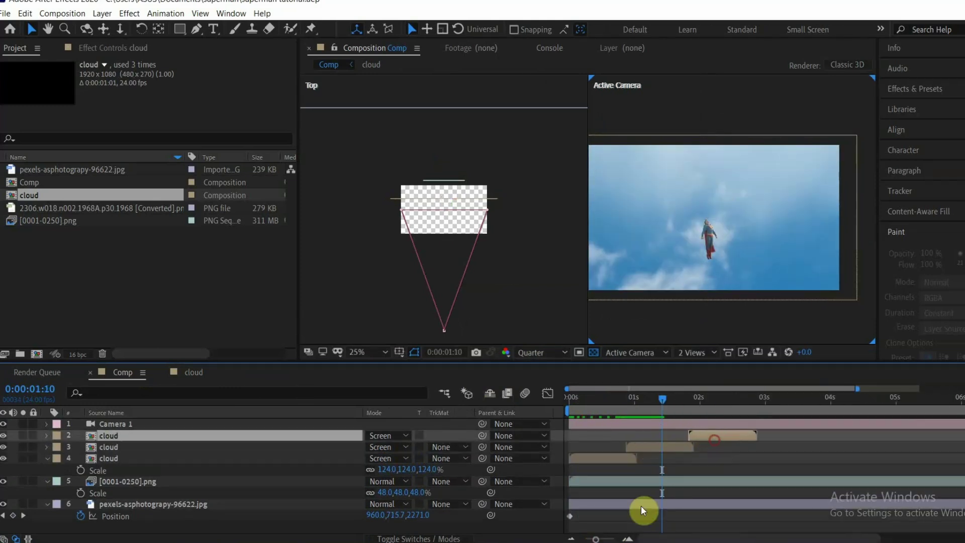
# - Add further cloud layer copies in a slightly overlapping staircase that covers the timeline to about 8 seconds
pyautogui.moveTo(596, 539); pyautogui.dragTo(592, 538)
pyautogui.hotkey('ctrl', 'd')
pyautogui.moveTo(697, 436); pyautogui.dragTo(931, 433)
pyautogui.hotkey('ctrl', 'd')
pyautogui.hotkey('ctrl', 'd')
pyautogui.hotkey('ctrl', 'd')
pyautogui.hotkey('ctrl', 'd')
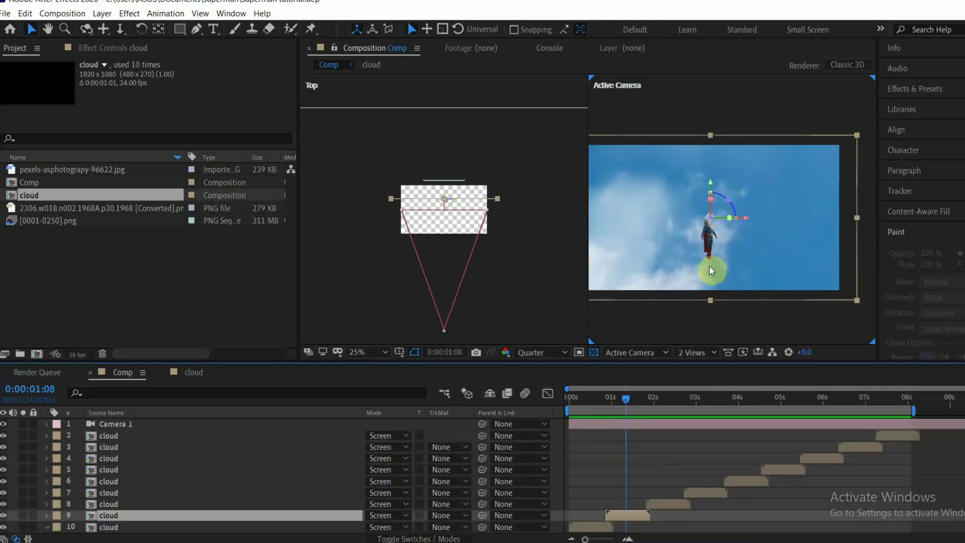
# - Duplicate the second cloud layer in time, move the copy back in depth behind the character and enlarge it
pyautogui.hotkey('ctrl', 'd')
pyautogui.moveTo(445, 207); pyautogui.dragTo(437, 134)
pyautogui.scroll(-2, 161, 437)
pyautogui.click(164, 491)
pyautogui.scroll(2, 192, 442)
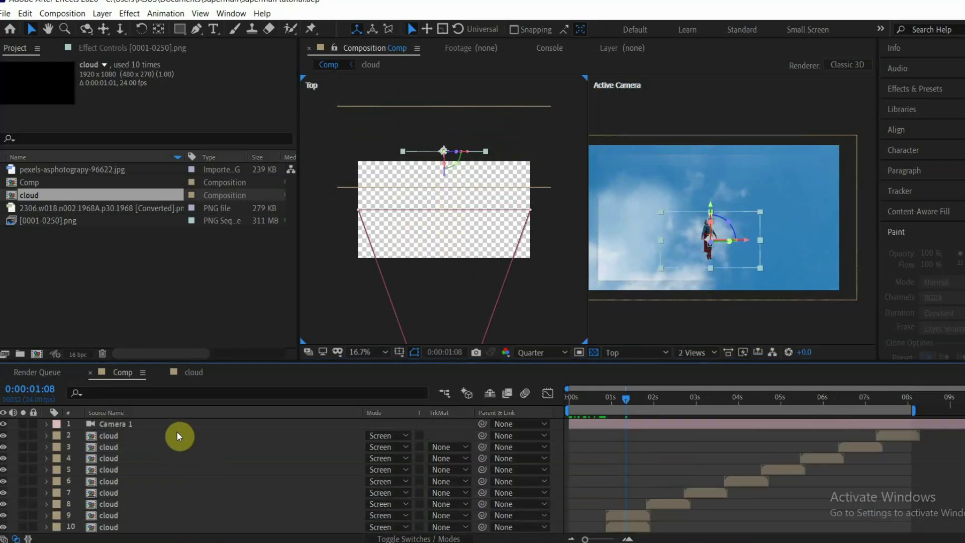
pyautogui.scroll(-1, 192, 442)
pyautogui.click(620, 478)
pyautogui.press('s')
pyautogui.moveTo(402, 493); pyautogui.dragTo(425, 492)
# - Duplicate the background cloud layer repeatedly, offset the copies along the timeline to about 8 seconds and preview the animation
pyautogui.moveTo(638, 480); pyautogui.dragTo(907, 478)
pyautogui.hotkey('ctrl', 'd')
pyautogui.hotkey('ctrl', 'd')
pyautogui.hotkey('ctrl', 'd')
pyautogui.hotkey('ctrl', 'd')
pyautogui.press('space')
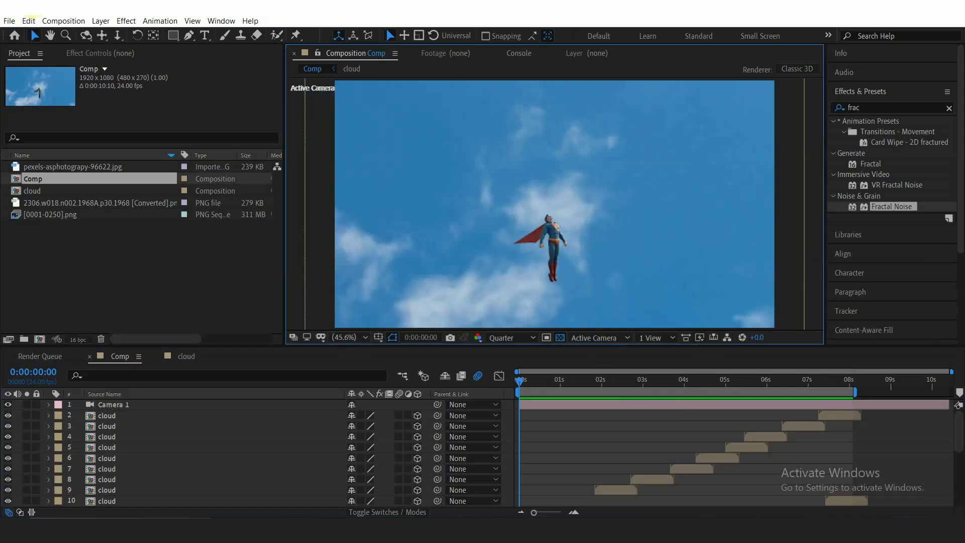
# - Create a new 1080 x 1920 px composition at 24 fps with a duration of 0:00:10:01
pyautogui.click(65, 20)
pyautogui.click(89, 34)
pyautogui.click(394, 185)
pyautogui.write('1080')
pyautogui.press('Tab')
pyautogui.write('192')
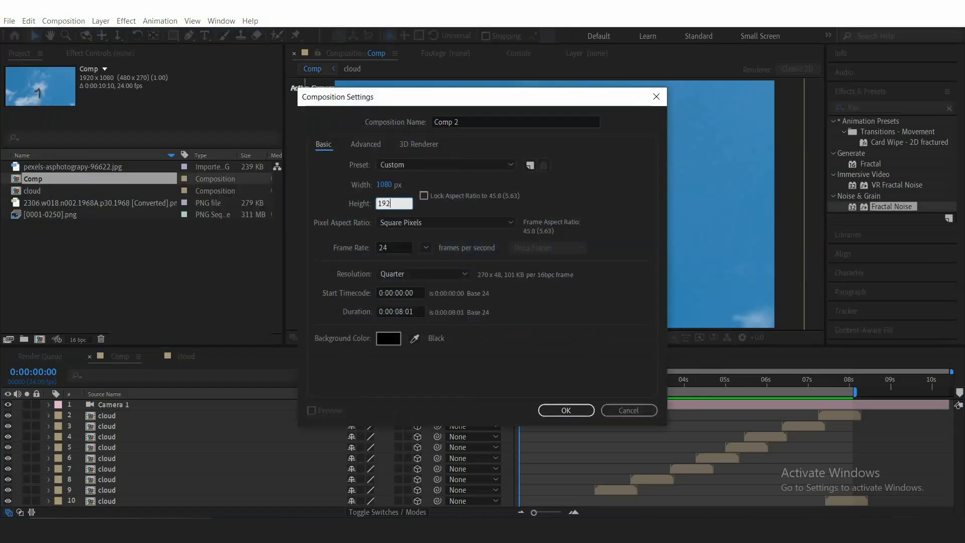
pyautogui.click(512, 366)
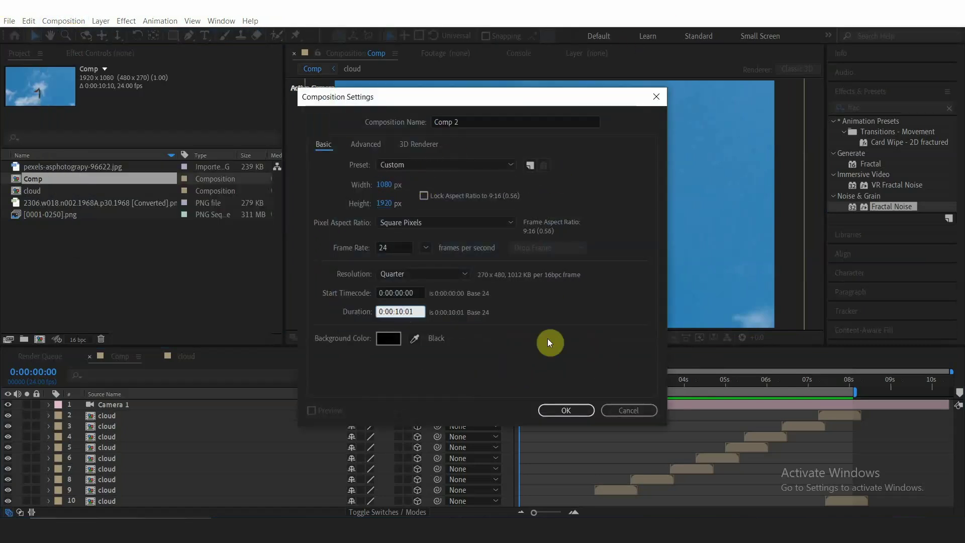
pyautogui.click(547, 339)
pyautogui.click(554, 405)
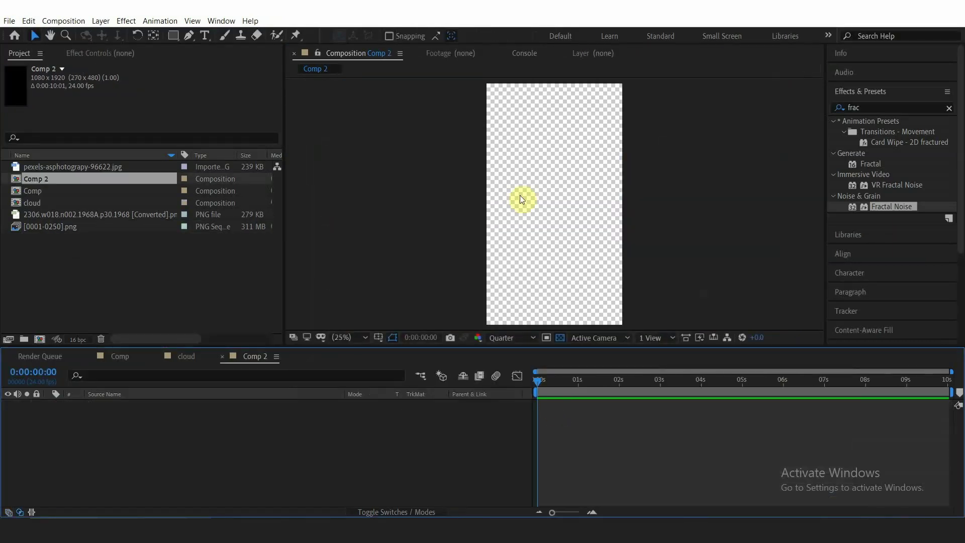
# - Add a black solid layer to Comp 2 with a height of 1920 px
pyautogui.click(100, 21)
pyautogui.click(302, 47)
pyautogui.click(710, 265)
pyautogui.write('1920')
pyautogui.moveTo(783, 193); pyautogui.dragTo(762, 155)
pyautogui.click(786, 397)
# - Apply Fractal Noise to the black solid with contrast 422 and brightness 37
pyautogui.click(884, 107)
pyautogui.write('ta')
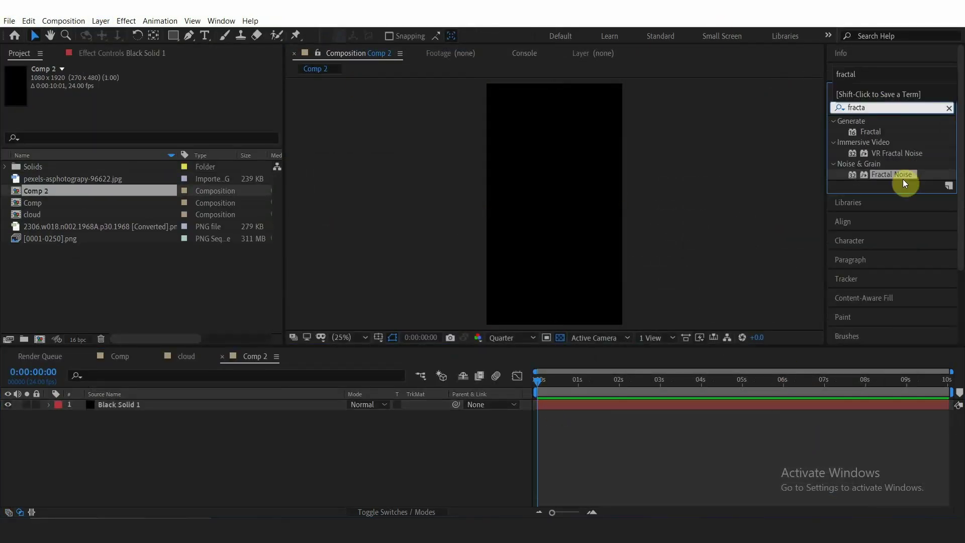
pyautogui.moveTo(900, 178); pyautogui.dragTo(618, 406)
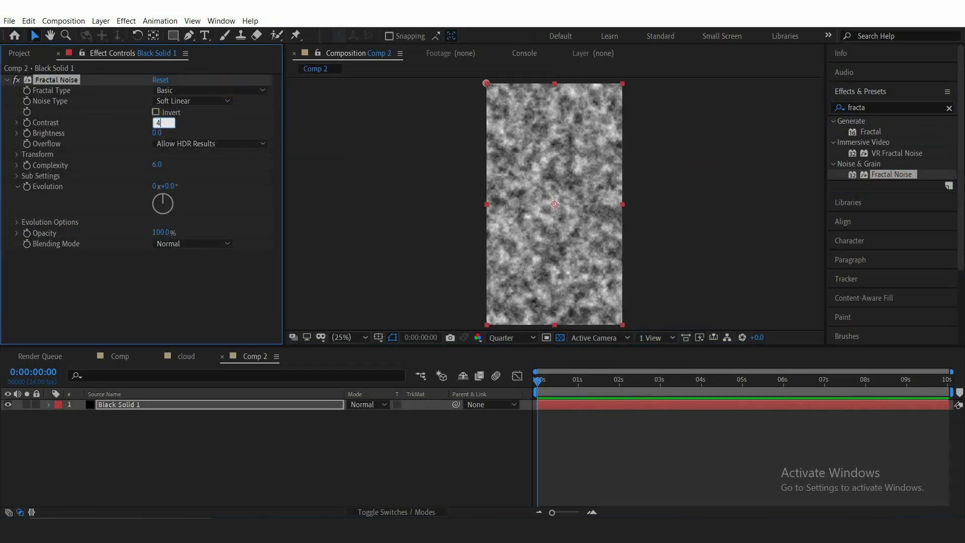
pyautogui.moveTo(158, 133); pyautogui.dragTo(182, 137)
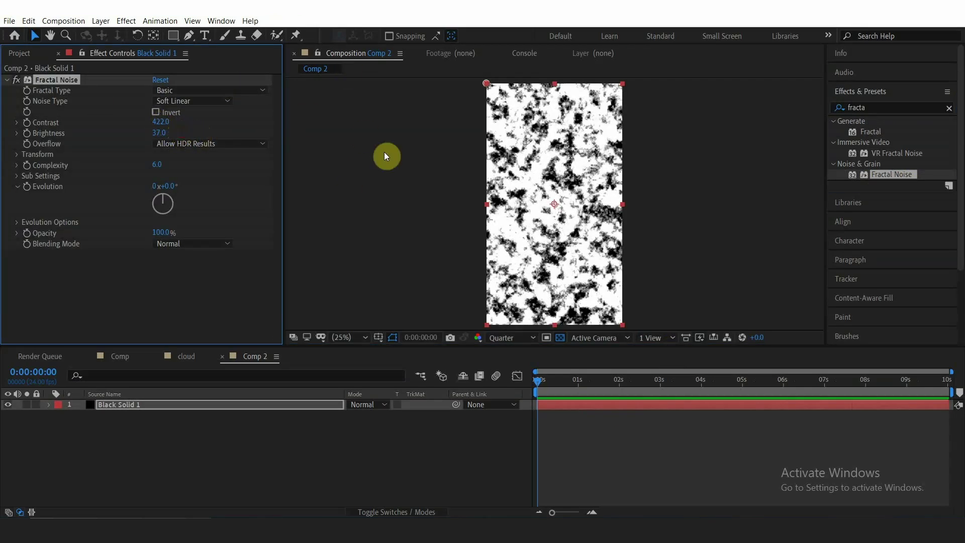
pyautogui.click(158, 164)
pyautogui.click(186, 168)
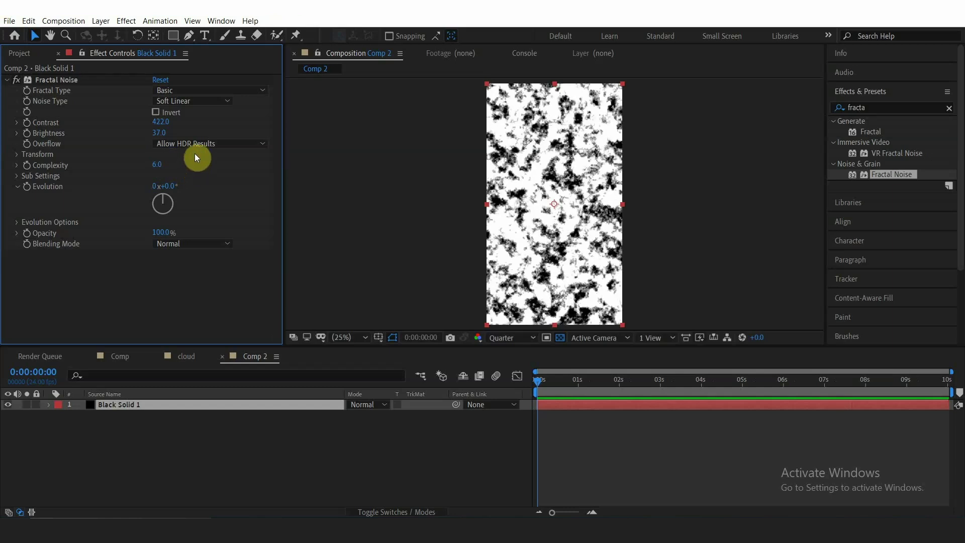
# - Keyframe the noise's Offset Turbulence at the first frame and set it to 540, 6306 at 0:00:02:03
pyautogui.click(17, 155)
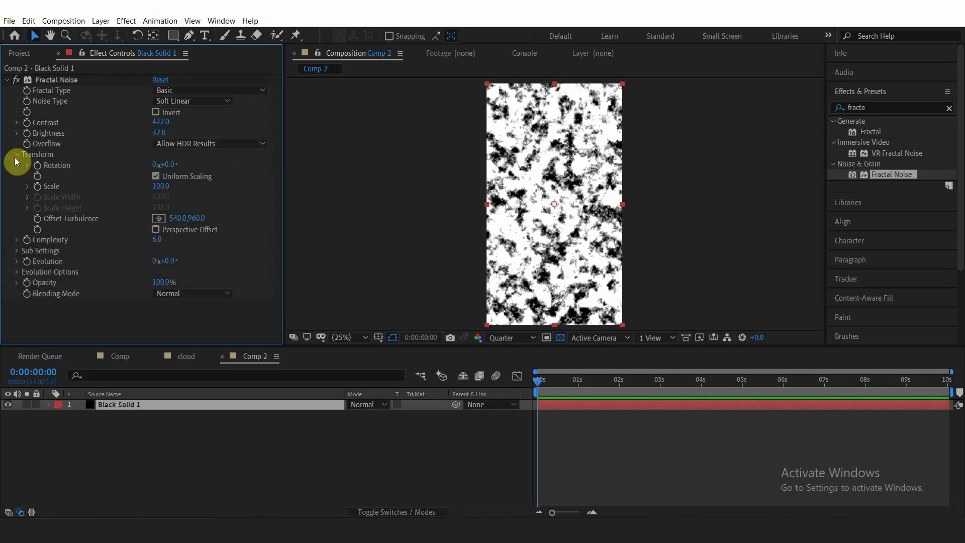
pyautogui.click(38, 220)
pyautogui.press('u')
pyautogui.moveTo(554, 381); pyautogui.dragTo(626, 389)
pyautogui.moveTo(196, 235); pyautogui.dragTo(735, 276)
pyautogui.click(139, 481)
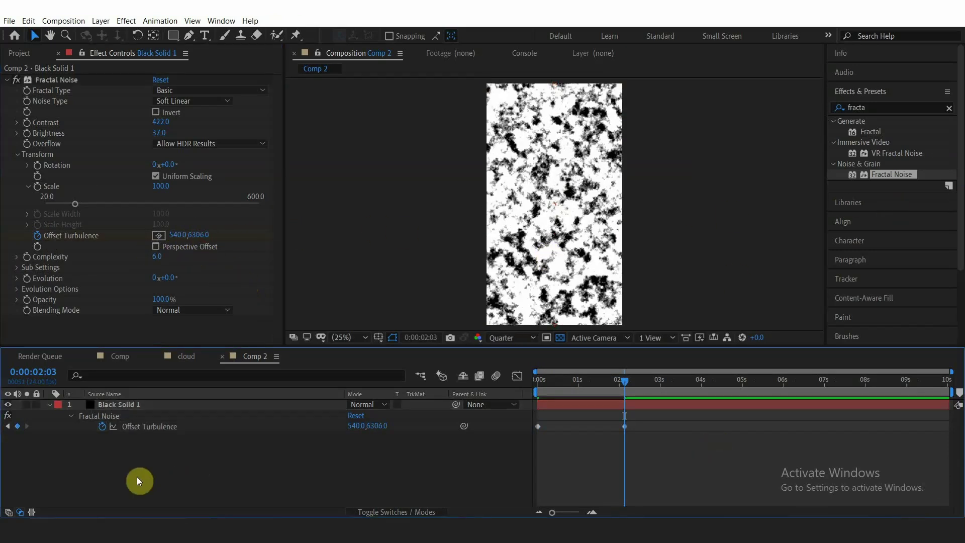
# - Add the expression loopOutDuration("cycle") to Offset Turbulence and preview the looping noise
pyautogui.keyDown('alt'); pyautogui.click(102, 426); pyautogui.keyUp('alt')
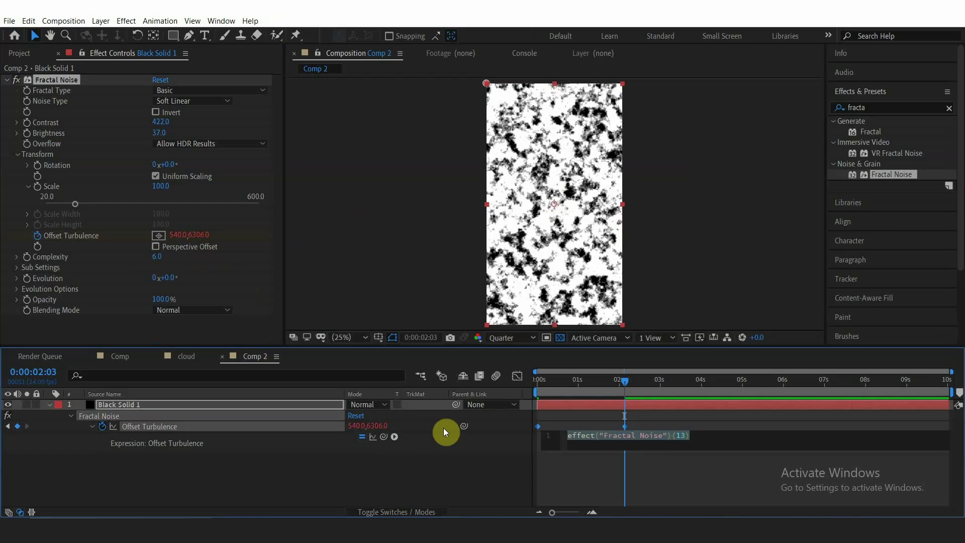
pyautogui.write('loop')
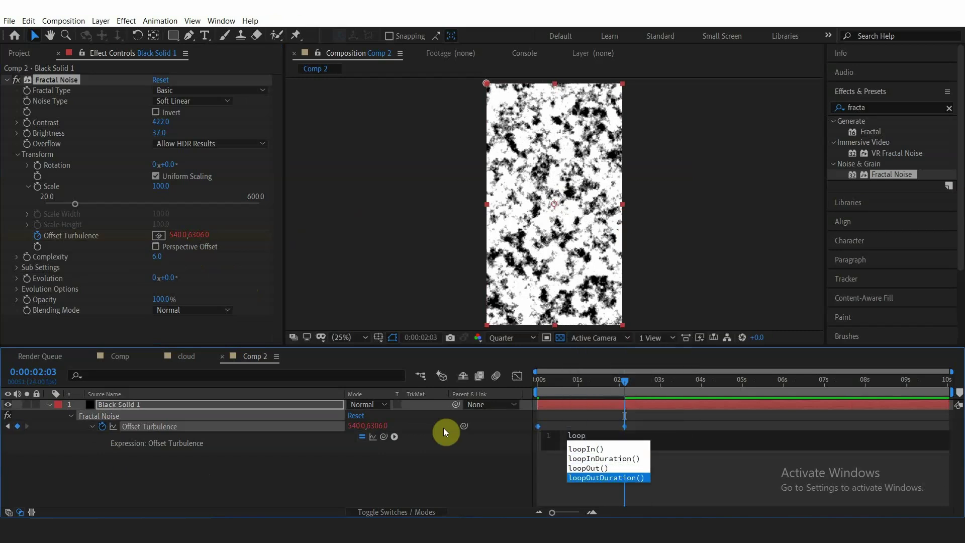
pyautogui.write('OutDuration()"')
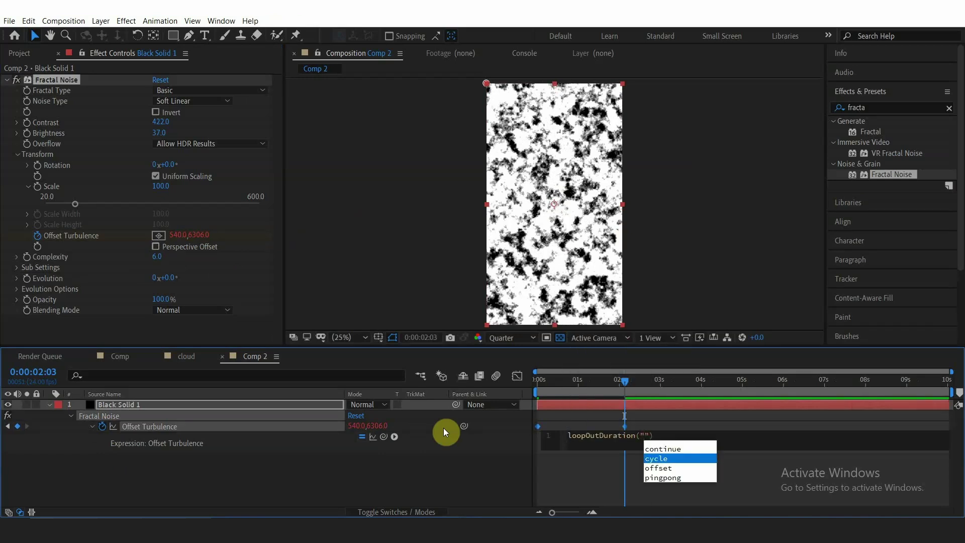
pyautogui.press('Return')
pyautogui.click(707, 496)
pyautogui.moveTo(603, 386); pyautogui.dragTo(531, 368)
pyautogui.press('space')
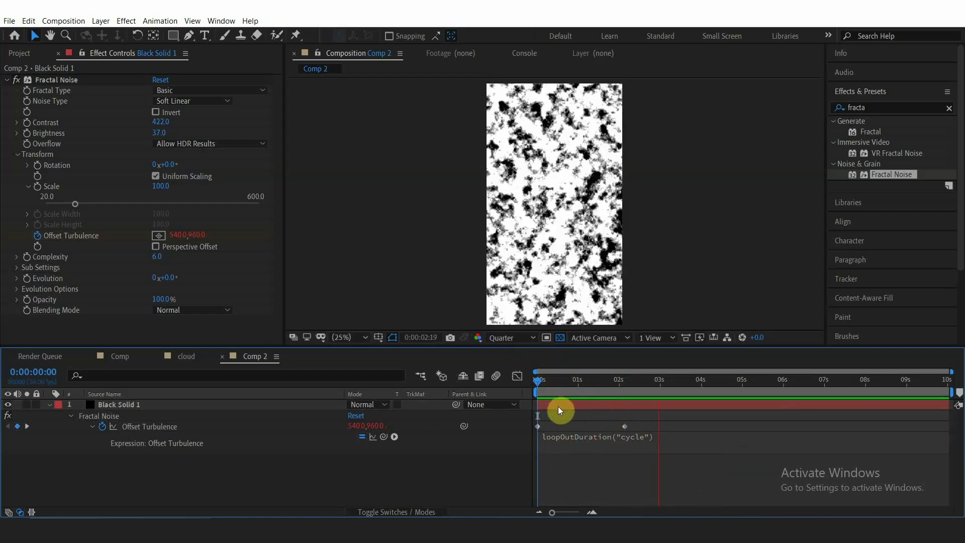
# - Add the expression time*70 to the Fractal Noise Evolution and preview the result
pyautogui.click(33, 279)
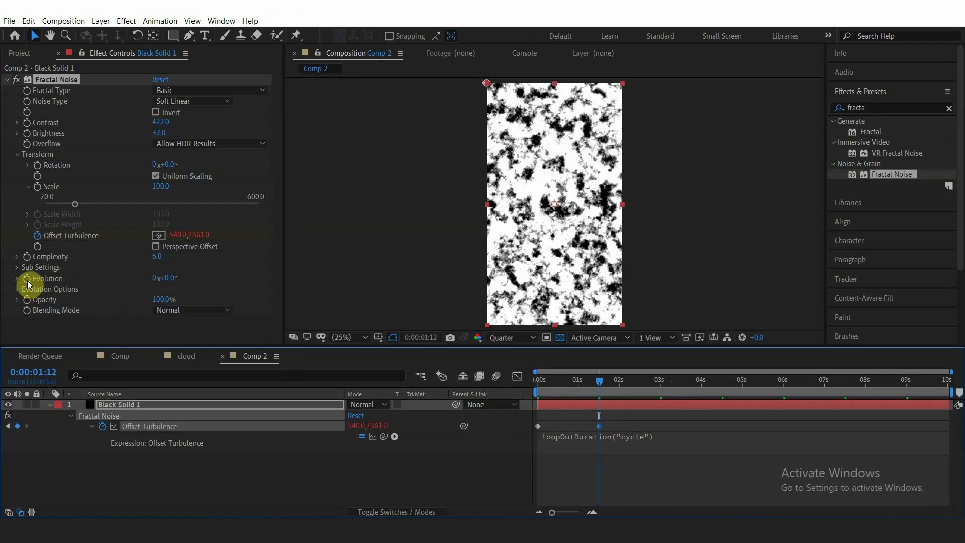
pyautogui.keyDown('alt'); pyautogui.click(27, 279); pyautogui.keyUp('alt')
pyautogui.write('time*6')
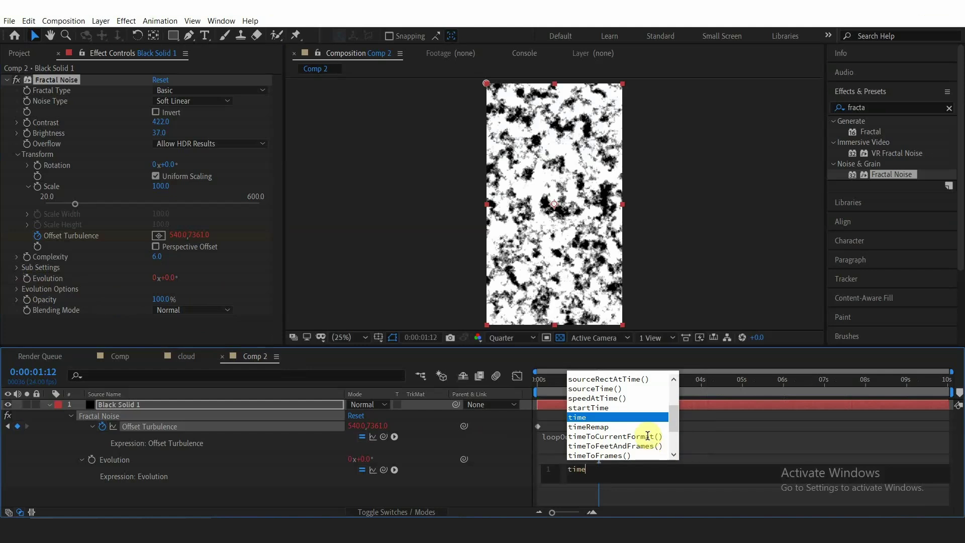
pyautogui.click(615, 425)
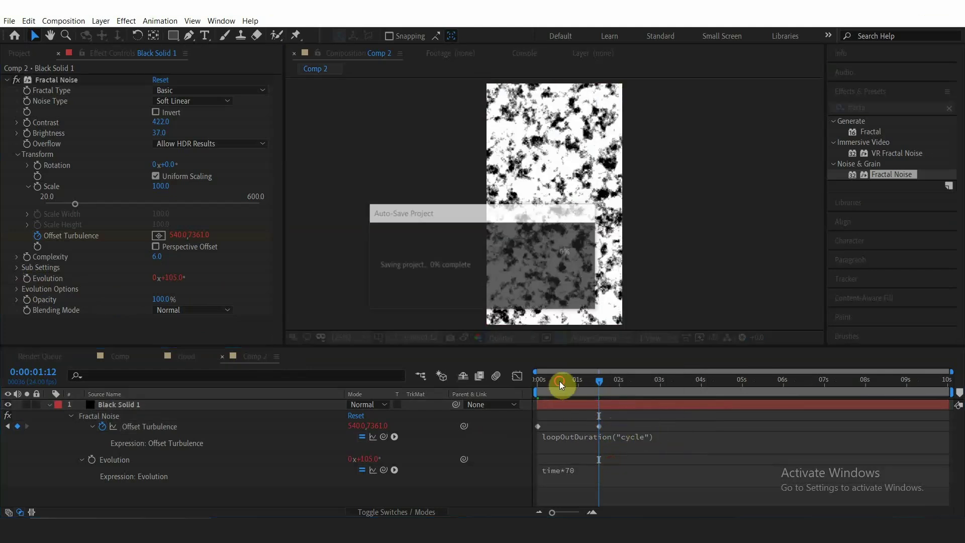
pyautogui.moveTo(546, 379); pyautogui.dragTo(538, 374)
pyautogui.press('space')
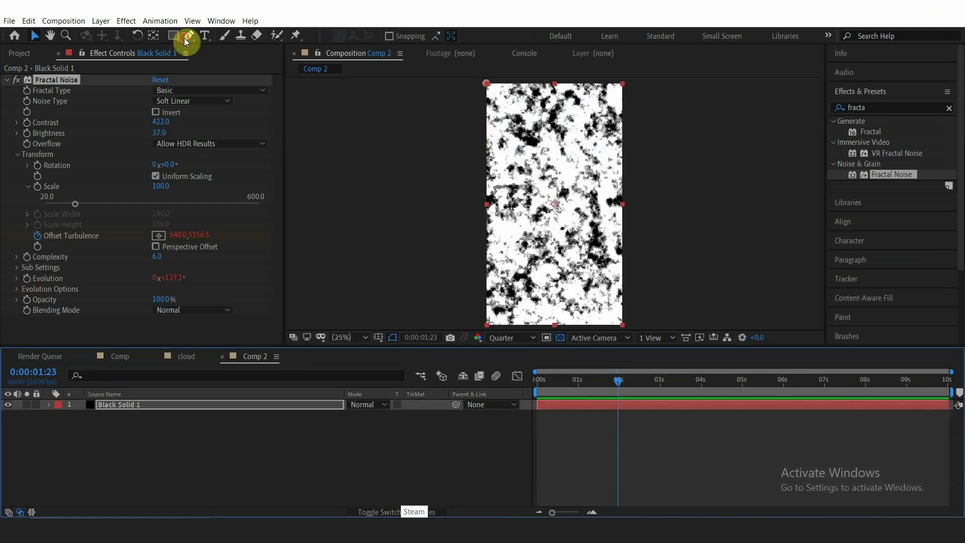
# - Mask the solid with the Pen tool to a narrow vertical strip through the centre, extending beyond both ends of the frame
pyautogui.click(186, 41)
pyautogui.scroll(-2, 550, 111)
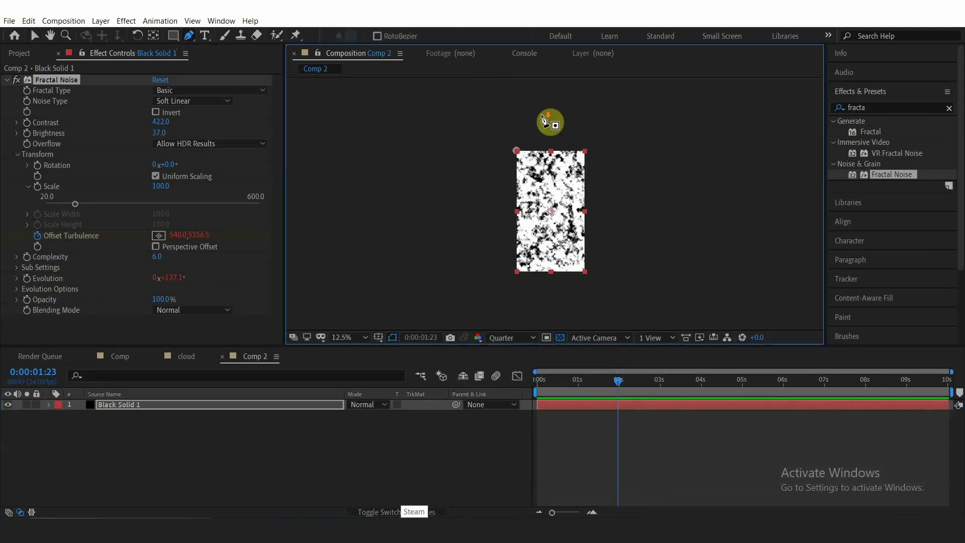
pyautogui.click(545, 145)
pyautogui.click(550, 281)
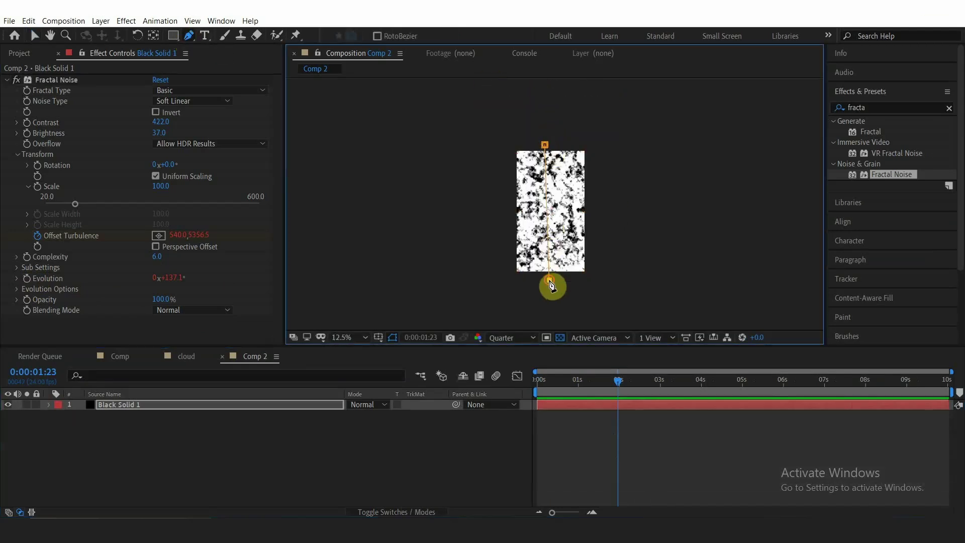
pyautogui.click(545, 147)
pyautogui.scroll(2, 575, 148)
pyautogui.press('v')
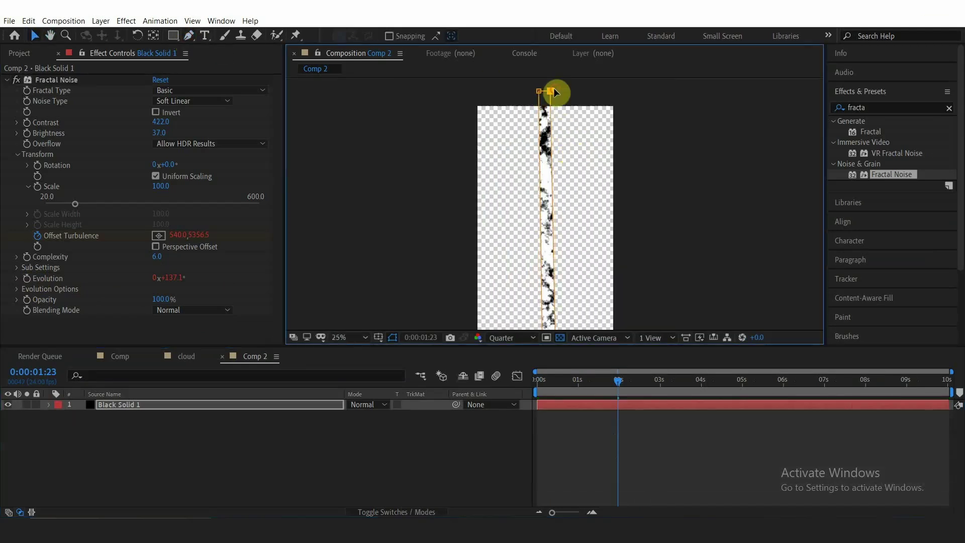
pyautogui.scroll(-3, 558, 161)
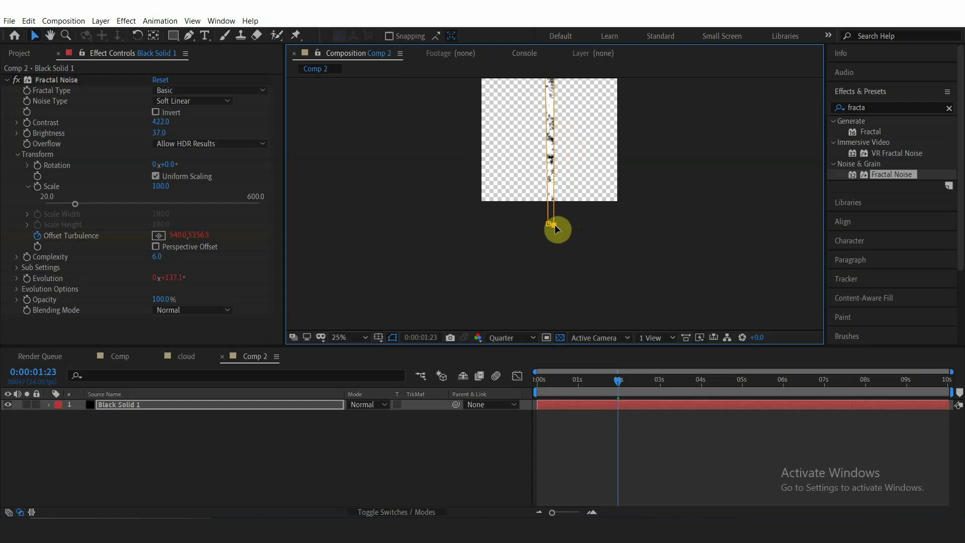
pyautogui.moveTo(565, 131); pyautogui.dragTo(558, 260, button='middle')
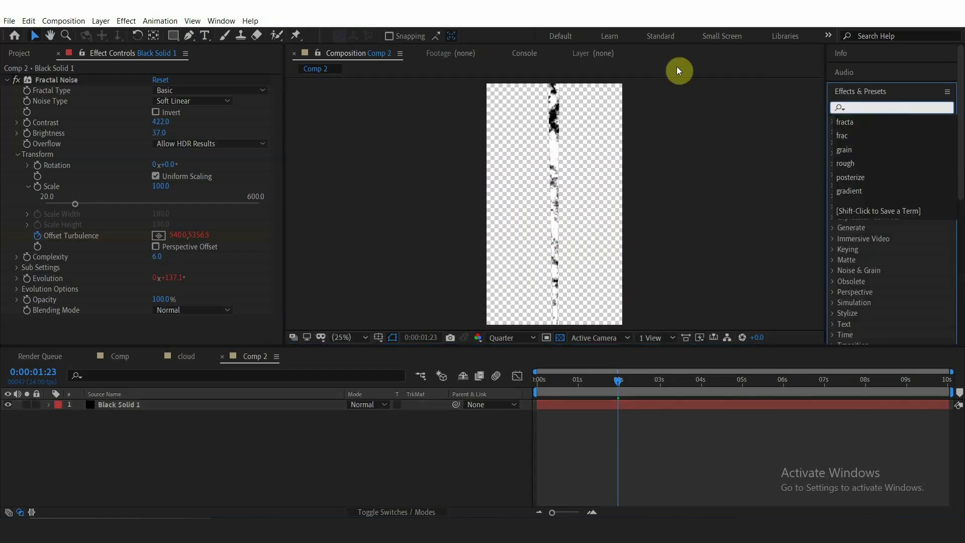
# - Apply Roughen Edges to the masked solid with Border 34, Scale 38 and Complexity 6
pyautogui.write('roughe')
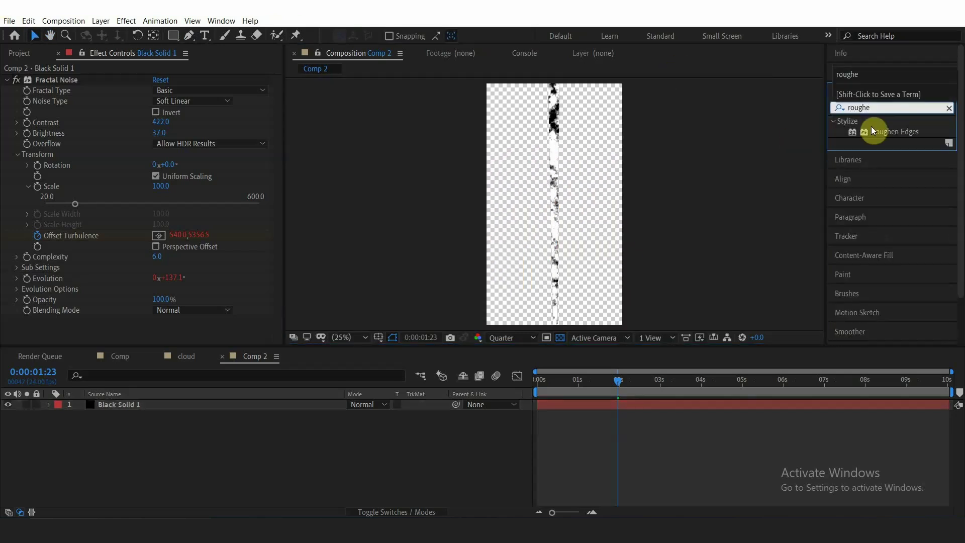
pyautogui.moveTo(872, 130); pyautogui.dragTo(589, 407)
pyautogui.moveTo(174, 229); pyautogui.dragTo(248, 221)
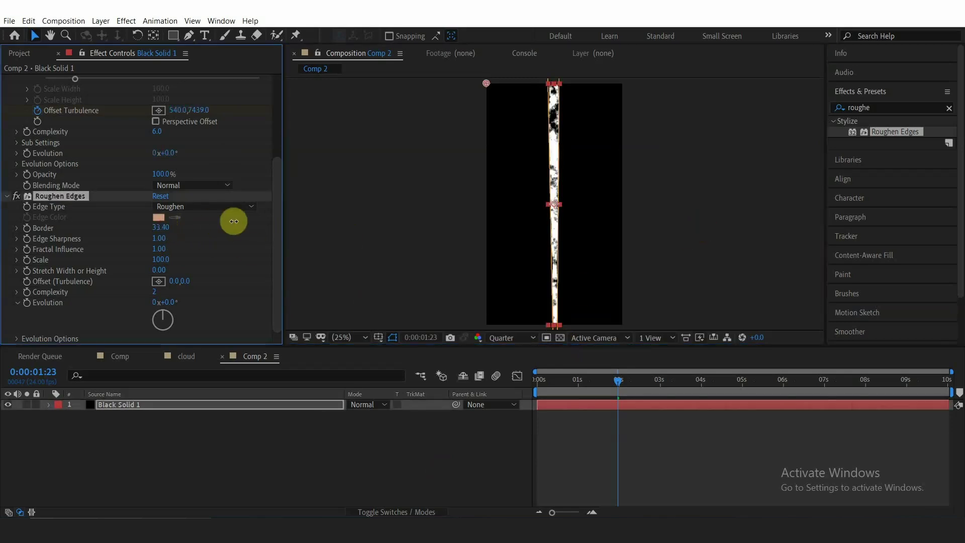
pyautogui.click(377, 217)
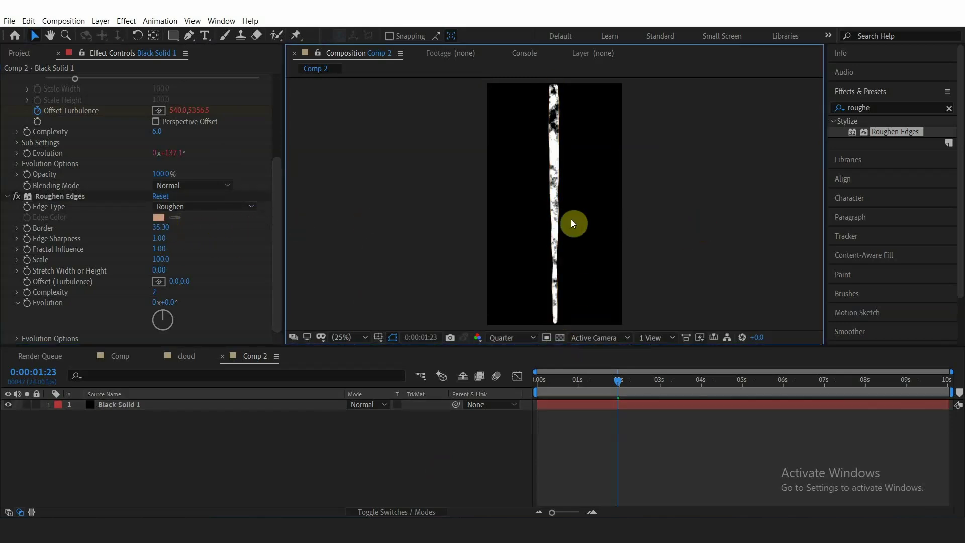
pyautogui.moveTo(160, 259); pyautogui.dragTo(115, 250)
pyautogui.click(402, 217)
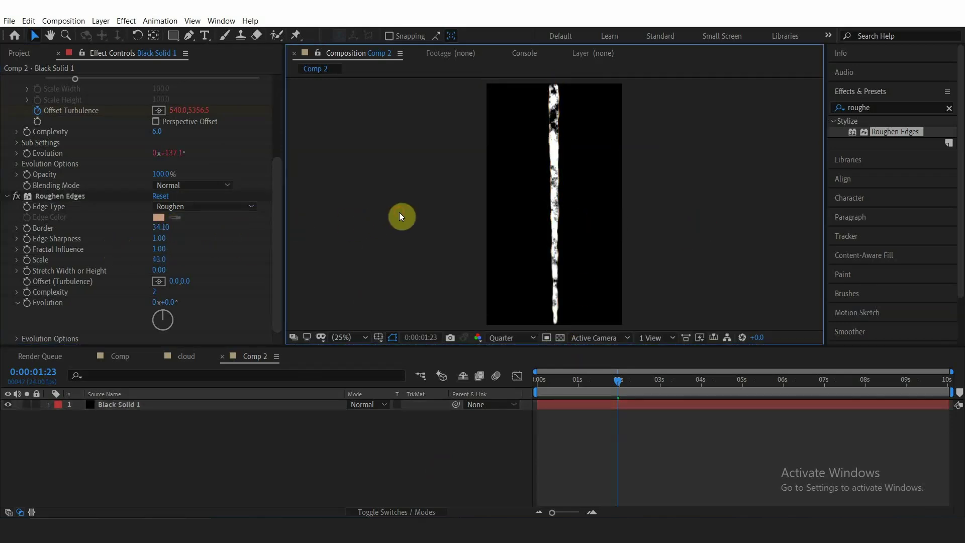
pyautogui.click(153, 292)
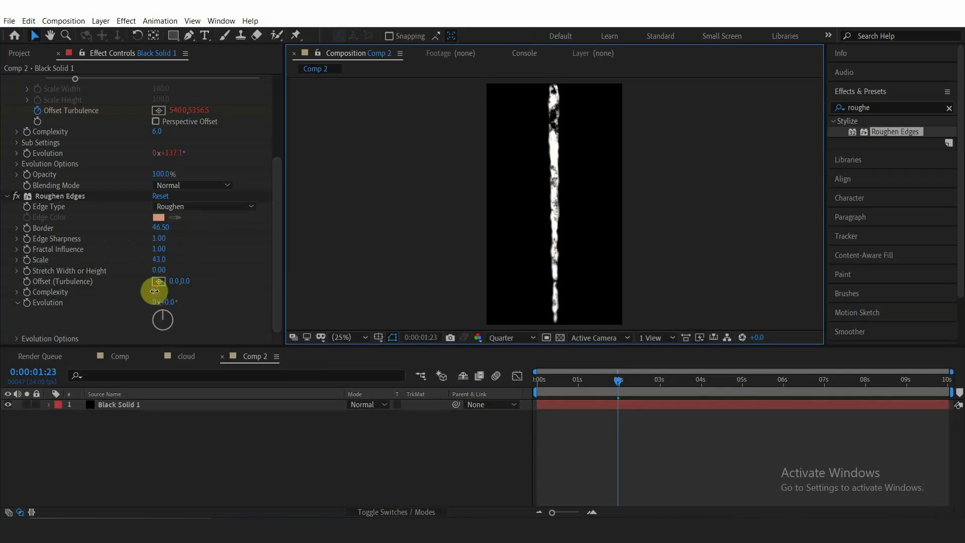
pyautogui.write('6')
pyautogui.click(427, 236)
pyautogui.scroll(-1, 503, 207)
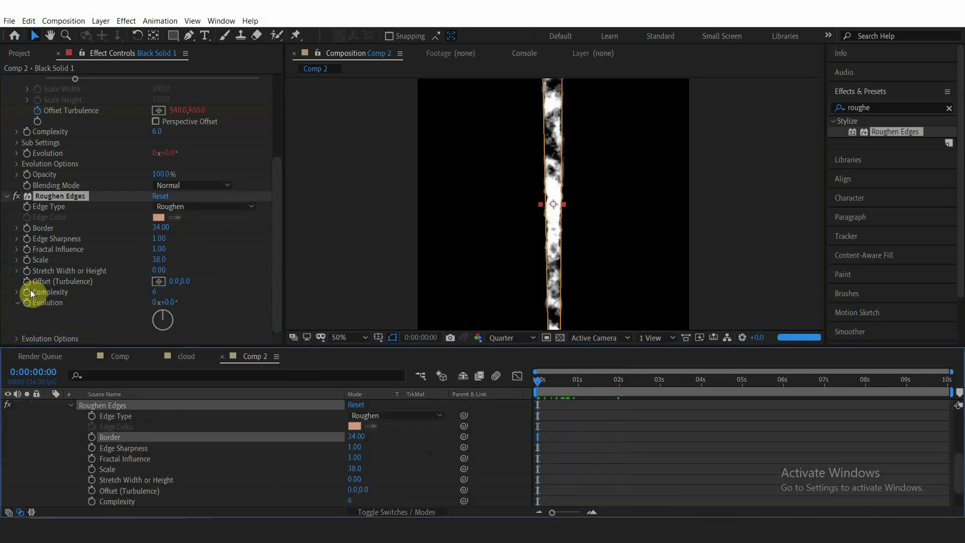
# - Keyframe the Roughen Edges Offset (Turbulence) at the first frame and set it to 0, 4609 at 0:00:01:04
pyautogui.click(26, 281)
pyautogui.scroll(4, 572, 465)
pyautogui.click(585, 383)
pyautogui.scroll(-4, 578, 448)
pyautogui.moveTo(185, 281); pyautogui.dragTo(525, 274)
pyautogui.scroll(-1, 516, 242)
# - Add the expression loopOutDuration("cycle") to the Roughen Edges Offset (Turbulence) and time*60 to its Evolution
pyautogui.keyDown('alt'); pyautogui.click(92, 491); pyautogui.keyUp('alt')
pyautogui.write('loop')
pyautogui.press('Down')
pyautogui.press('Return')
pyautogui.write('"')
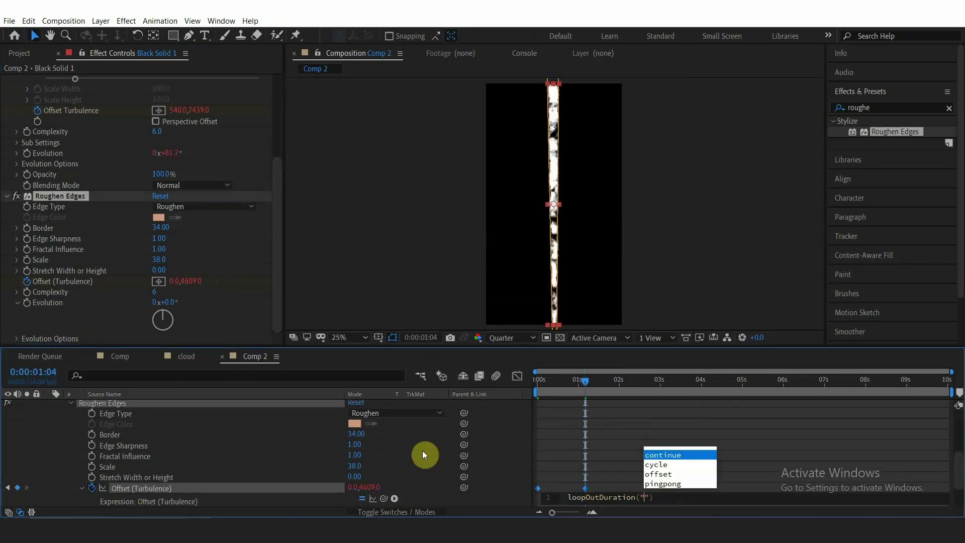
pyautogui.press('Down')
pyautogui.press('Return')
pyautogui.click(615, 417)
pyautogui.press('space')
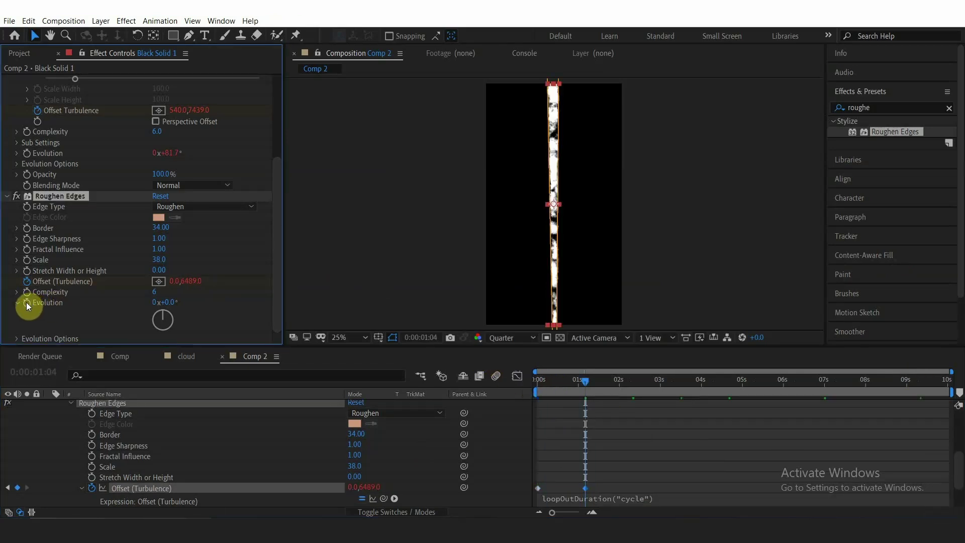
pyautogui.keyDown('alt'); pyautogui.click(26, 302); pyautogui.keyUp('alt')
pyautogui.write('time*60')
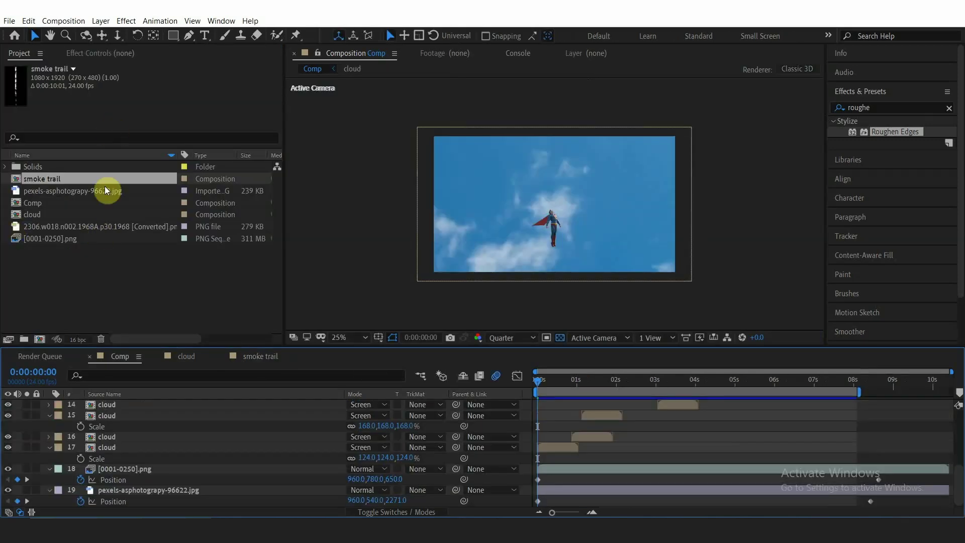
# - Add the smoke trail composition beneath the Superman sequence in Comp as a 3D layer, using a two-view layout
pyautogui.moveTo(105, 187); pyautogui.dragTo(140, 480)
pyautogui.click(653, 337)
pyautogui.click(669, 372)
pyautogui.press('F4')
pyautogui.click(418, 490)
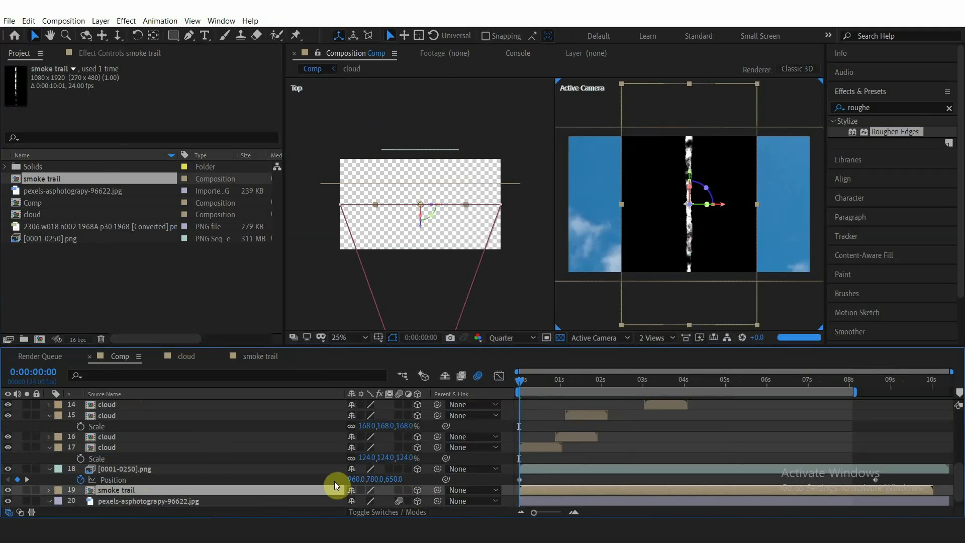
# - Set the smoke trail's blending mode to Screen and move it back in depth to Superman's plane
pyautogui.click(388, 512)
pyautogui.click(371, 491)
pyautogui.click(405, 177)
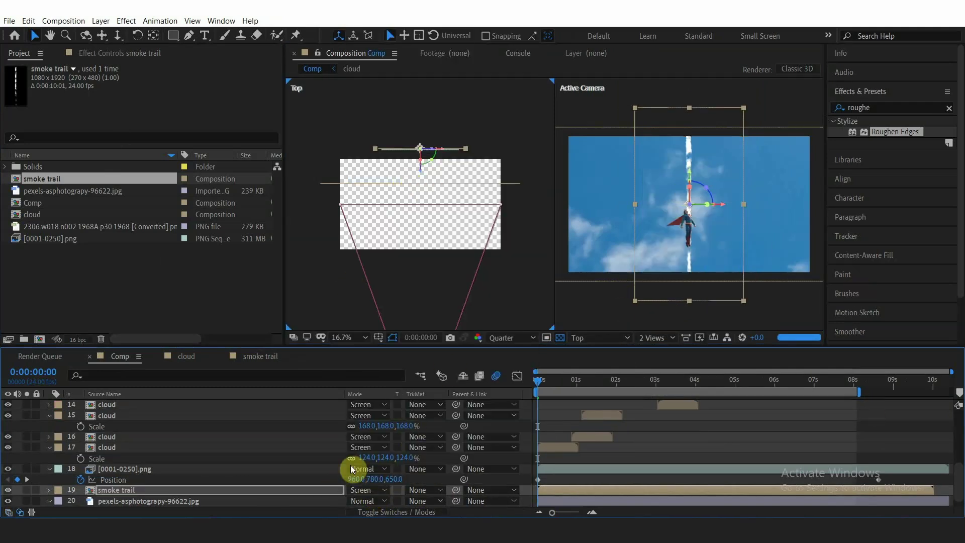
# - Set the smoke trail's opacity to 51% and parent it to the [0001-0250].png layer, then preview the trail
pyautogui.press('t')
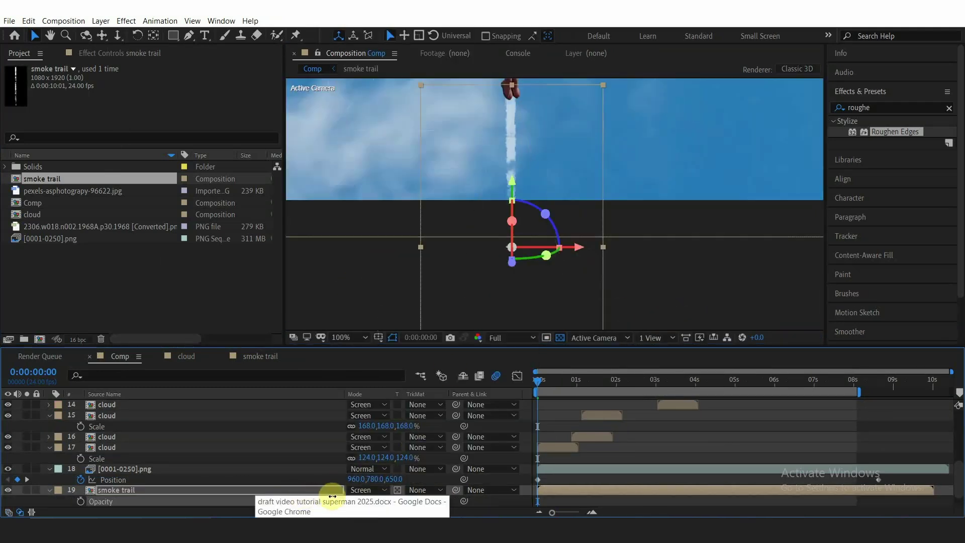
pyautogui.scroll(-4, 528, 179)
pyautogui.scroll(-1, 191, 471)
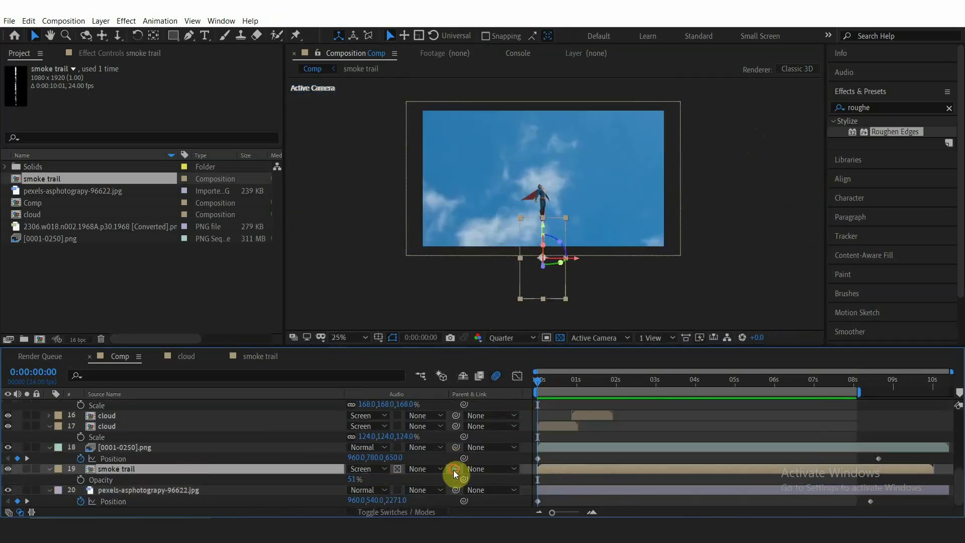
pyautogui.moveTo(450, 469); pyautogui.dragTo(169, 441)
pyautogui.click(698, 209)
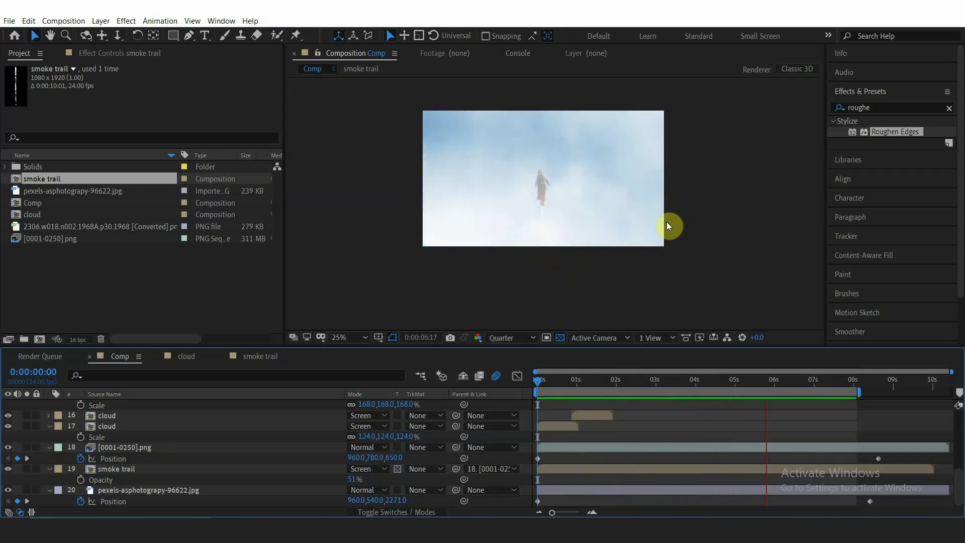
# - Create a new 1920 x 1080 px composition
pyautogui.click(64, 21)
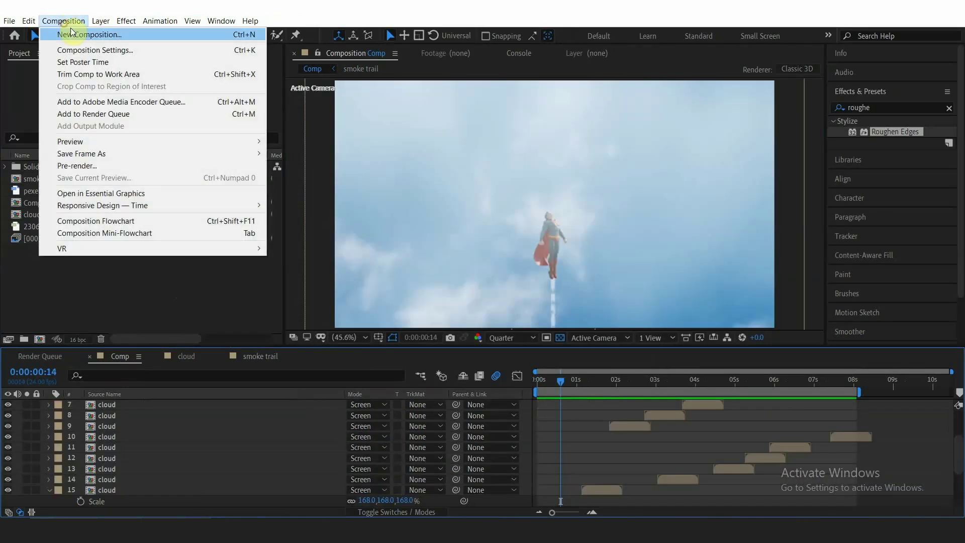
pyautogui.click(76, 31)
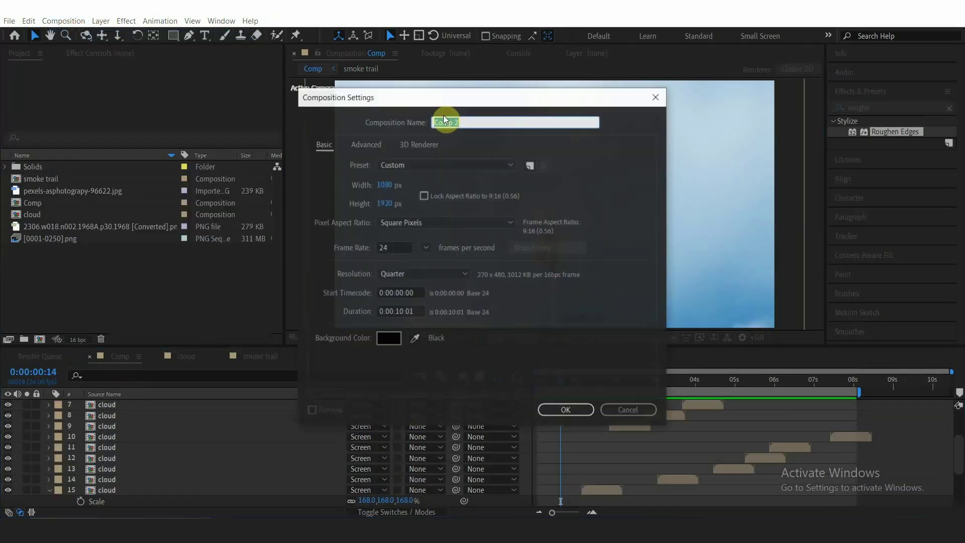
pyautogui.click(385, 184)
pyautogui.write('1920')
pyautogui.press('Tab')
pyautogui.write('1080')
pyautogui.click(383, 184)
pyautogui.click(575, 408)
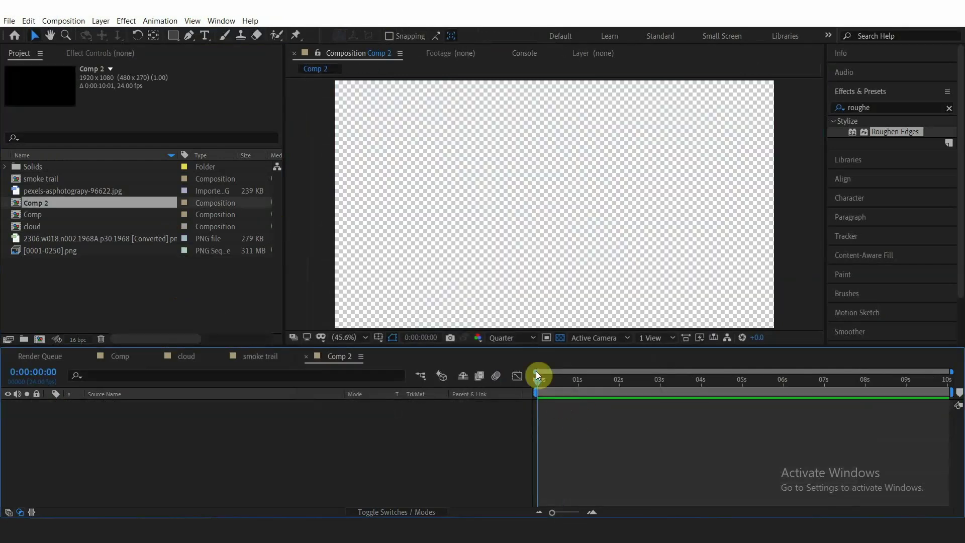
# - Nest Comp in the new composition and give its Position the expression wiggle(8,6)
pyautogui.click(75, 213)
pyautogui.moveTo(89, 216); pyautogui.dragTo(236, 432)
pyautogui.scroll(-2, 555, 160)
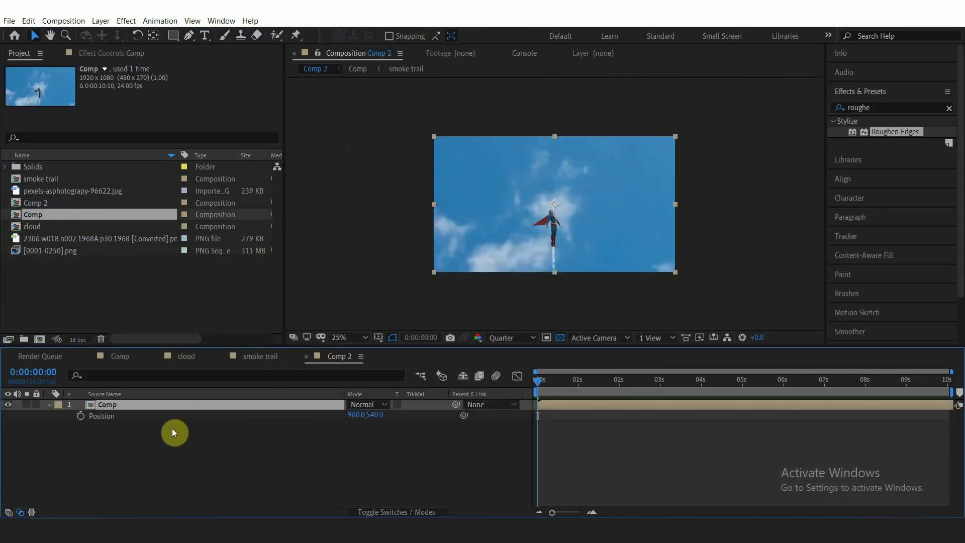
pyautogui.keyDown('alt'); pyautogui.click(80, 416); pyautogui.keyUp('alt')
pyautogui.write('wiggle(')
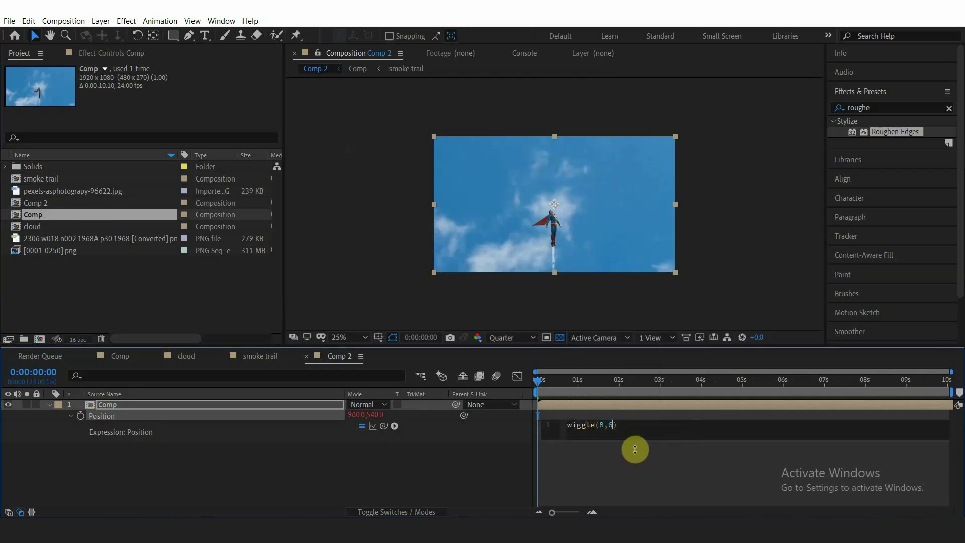
pyautogui.write('8,6')
pyautogui.click(577, 458)
# - Scale the nested Comp layer to 103% and end the work area just before 8 seconds
pyautogui.click(184, 405)
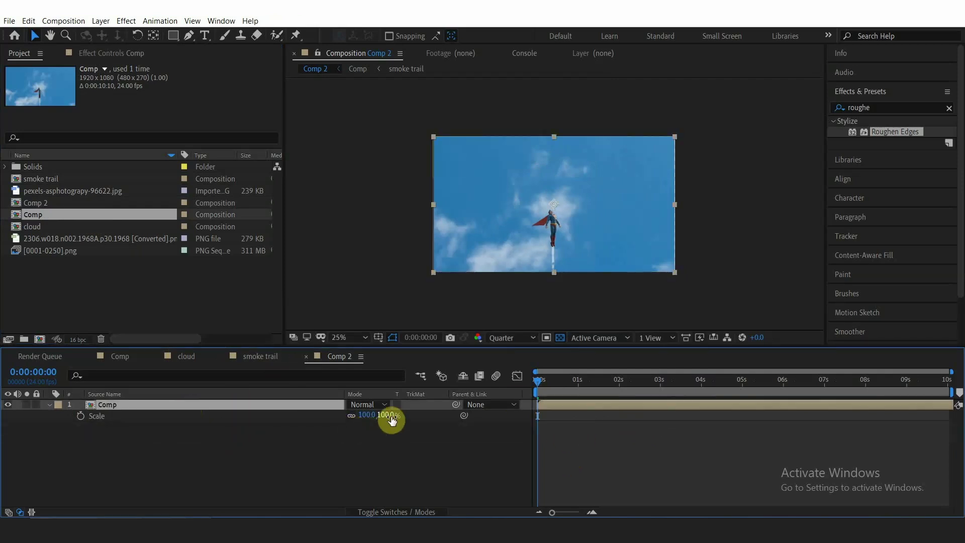
pyautogui.moveTo(390, 416); pyautogui.dragTo(393, 419)
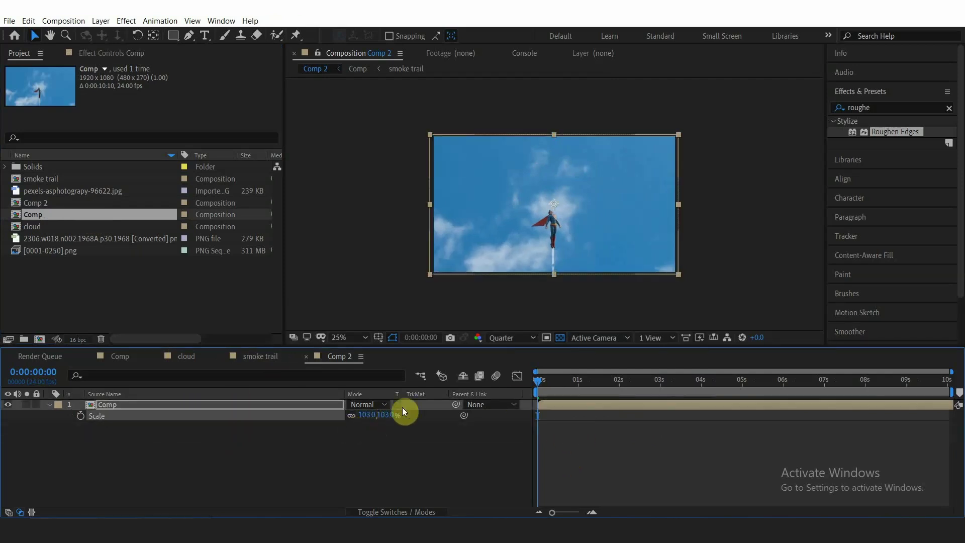
pyautogui.click(595, 437)
pyautogui.press('space')
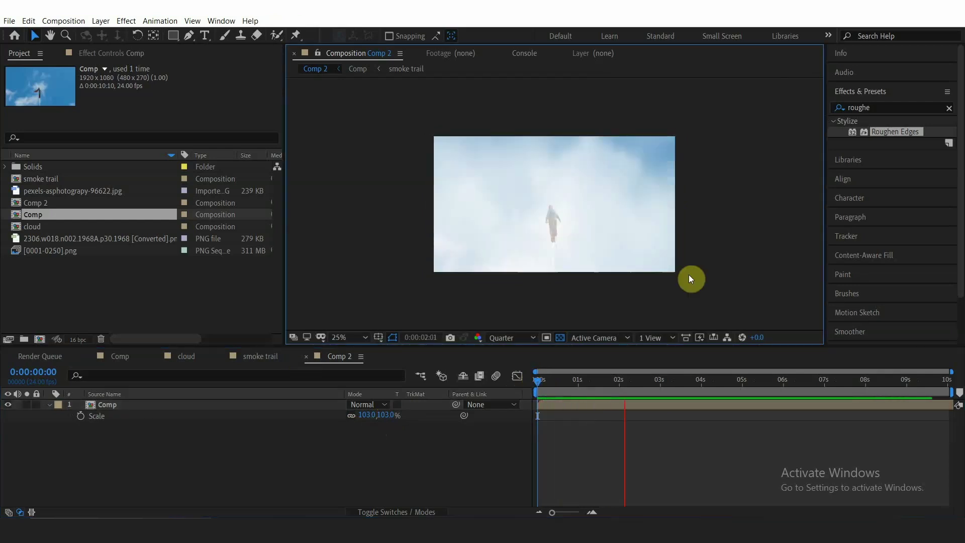
pyautogui.moveTo(800, 381); pyautogui.dragTo(860, 385)
# - Import the vecteezy lens-flare images ending in 22510578, 22510571 and 22510434 and view the footage
pyautogui.hotkey('ctrl', 'i')
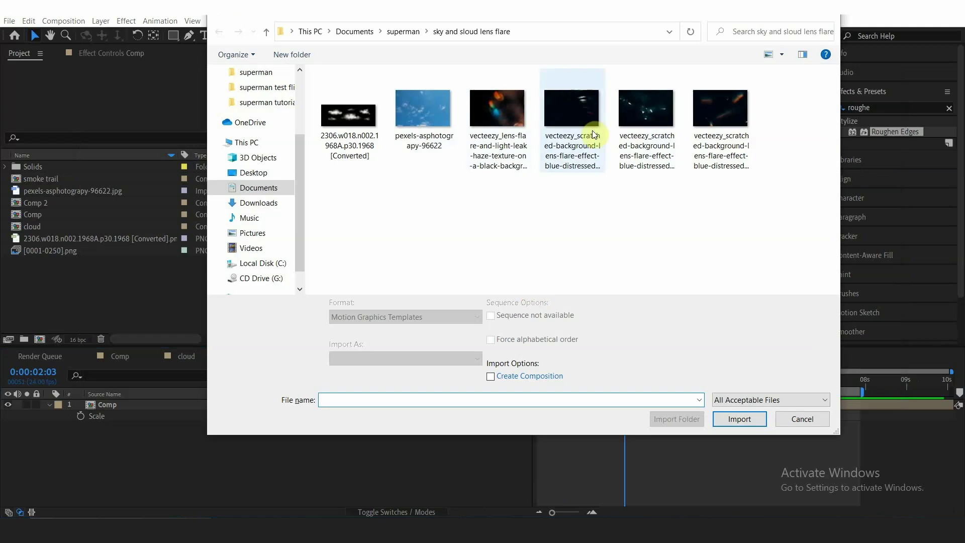
pyautogui.doubleClick(710, 119)
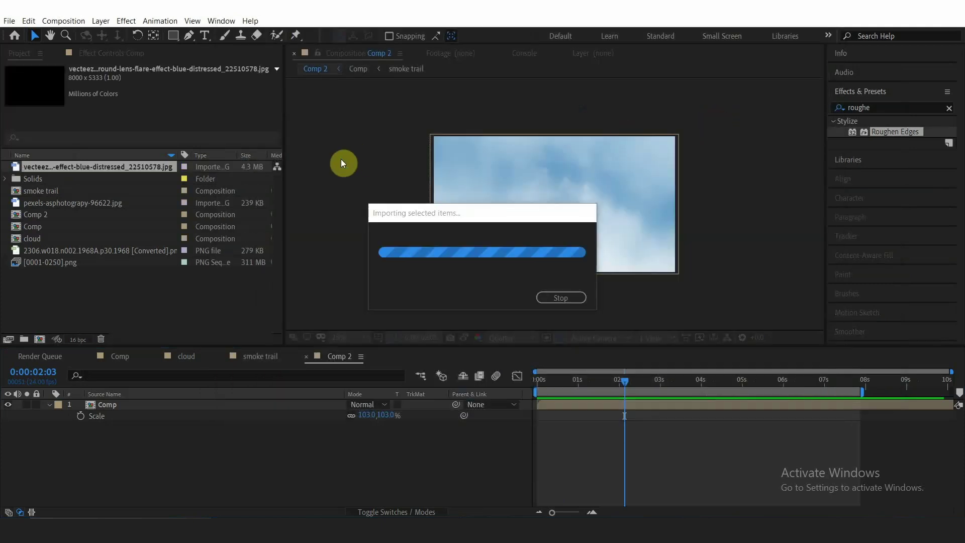
pyautogui.doubleClick(101, 166)
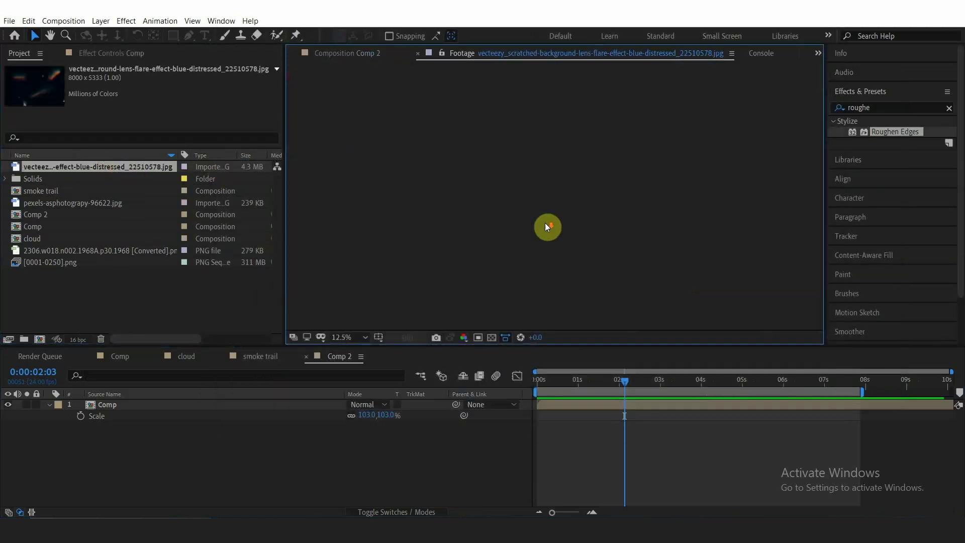
# - Add the 22510578 lens-flare image above Comp in Comp 2 and scale it down
pyautogui.moveTo(71, 167); pyautogui.dragTo(368, 371)
pyautogui.scroll(-4, 527, 218)
pyautogui.press('s')
pyautogui.moveTo(366, 416); pyautogui.dragTo(345, 415)
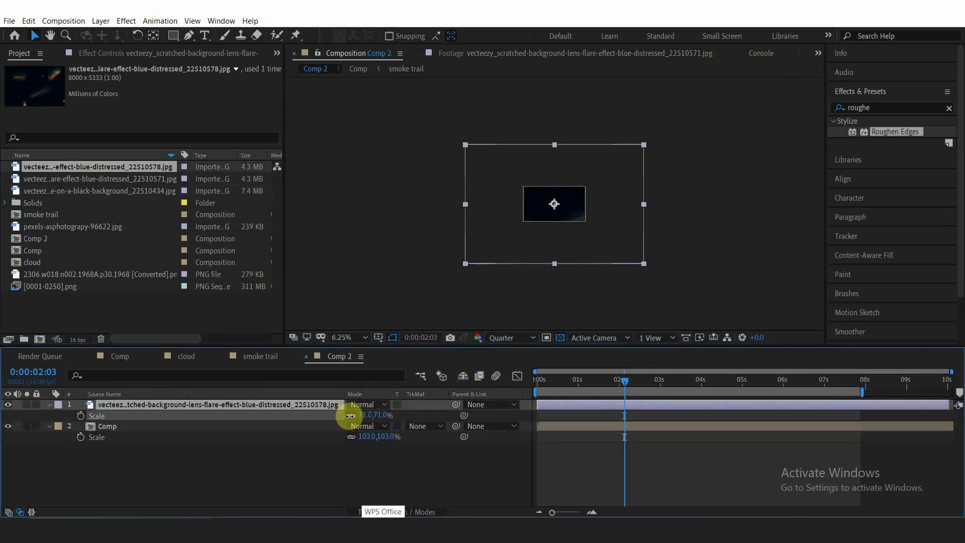
# - Offset the flare so its orange streak enters the frame, rotate it to -11° and set its blending mode to Screen
pyautogui.moveTo(559, 194); pyautogui.dragTo(573, 211)
pyautogui.press('r')
pyautogui.moveTo(366, 415); pyautogui.dragTo(357, 414)
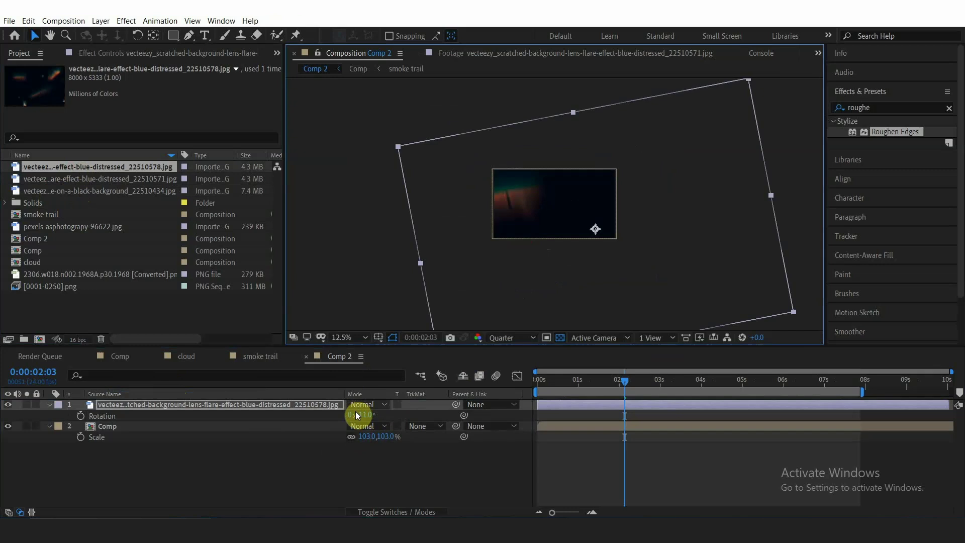
pyautogui.click(359, 405)
pyautogui.click(459, 210)
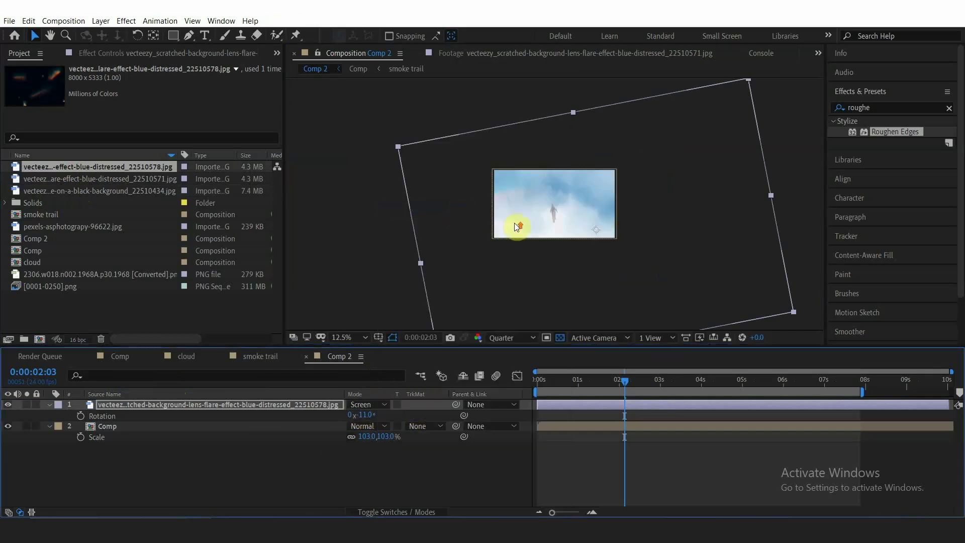
pyautogui.press('.')
# - Keyframe the flare's Opacity at 0% on the first frame and raise it two frames later
pyautogui.click(539, 382)
pyautogui.press('t')
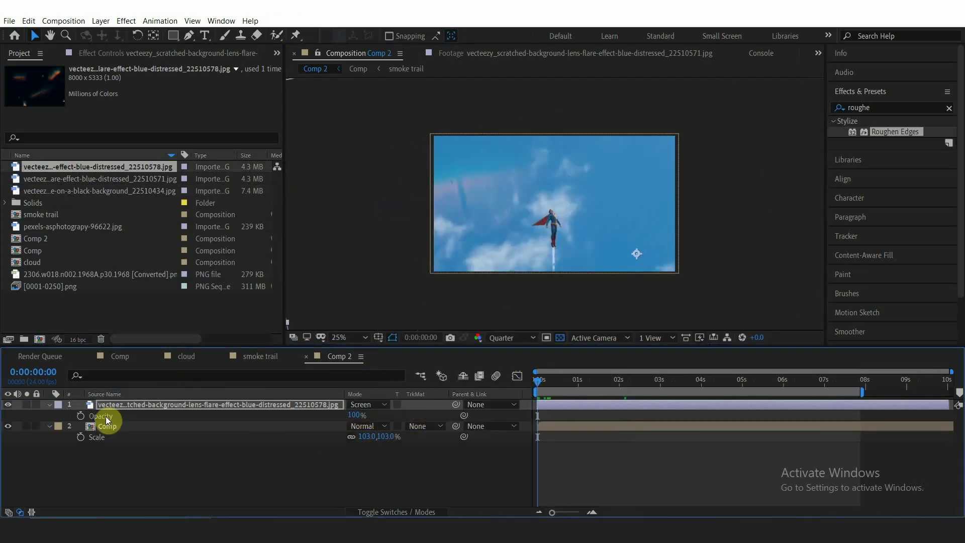
pyautogui.click(81, 417)
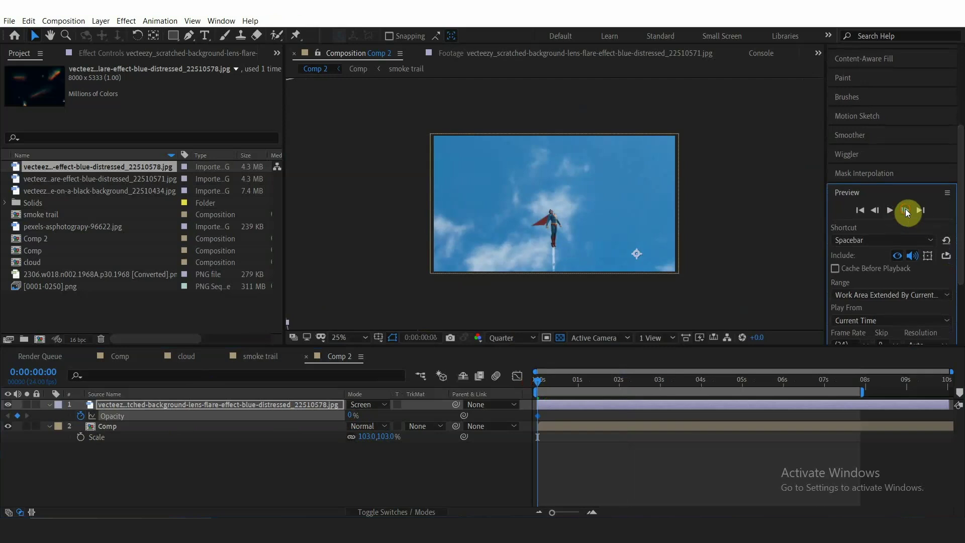
pyautogui.click(906, 209)
pyautogui.click(906, 209)
pyautogui.moveTo(354, 416); pyautogui.dragTo(418, 415)
pyautogui.click(591, 512)
pyautogui.click(592, 512)
# - Continue the flare's Opacity flicker with 50% at frame 4, another keyframe at frame 6 and 0% at frame 8
pyautogui.click(905, 209)
pyautogui.click(356, 415)
pyautogui.write('57')
pyautogui.press('Return')
pyautogui.click(906, 208)
pyautogui.click(906, 208)
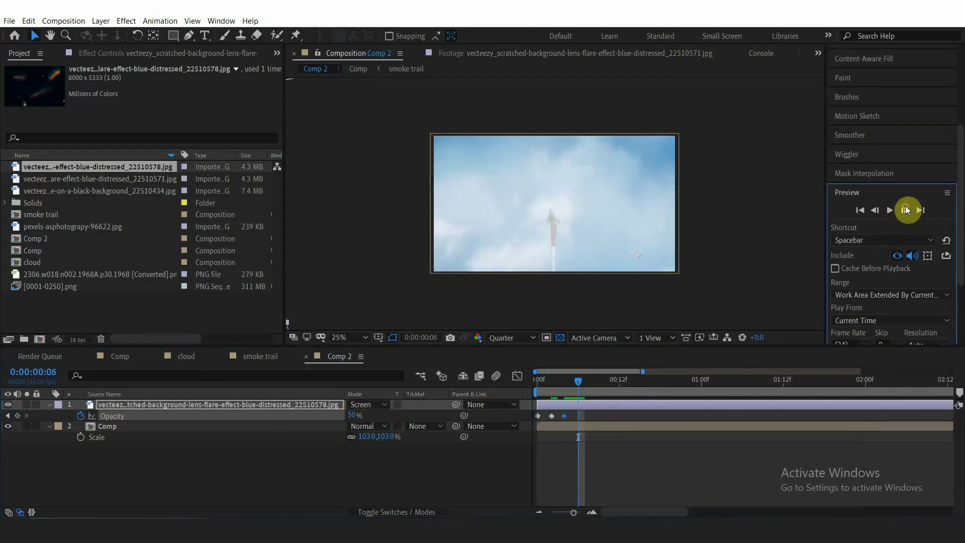
pyautogui.moveTo(354, 416); pyautogui.dragTo(193, 415)
pyautogui.click(906, 210)
pyautogui.click(905, 210)
# - Convert all of the flare's Opacity keyframes to hold keyframes
pyautogui.moveTo(632, 413); pyautogui.dragTo(493, 430)
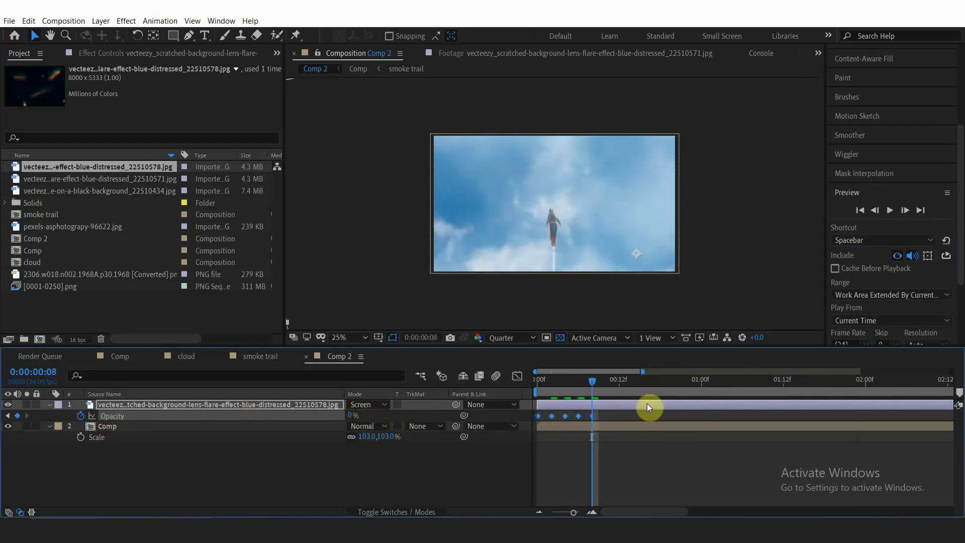
pyautogui.rightClick(592, 415)
pyautogui.click(629, 360)
# - Shift the flare layer slightly later, trim its end at 0:00:00:09 and preview the flicker
pyautogui.moveTo(550, 385); pyautogui.dragTo(537, 385)
pyautogui.moveTo(577, 402); pyautogui.dragTo(585, 401)
pyautogui.click(599, 384)
pyautogui.hotkey('alt', ']')
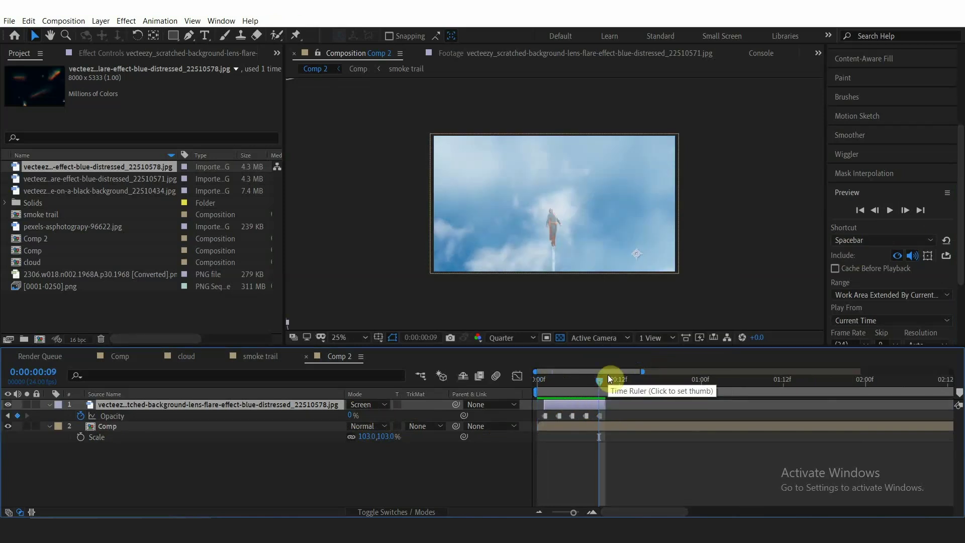
pyautogui.moveTo(573, 512); pyautogui.dragTo(563, 512)
pyautogui.moveTo(559, 383); pyautogui.dragTo(525, 386)
pyautogui.press('space')
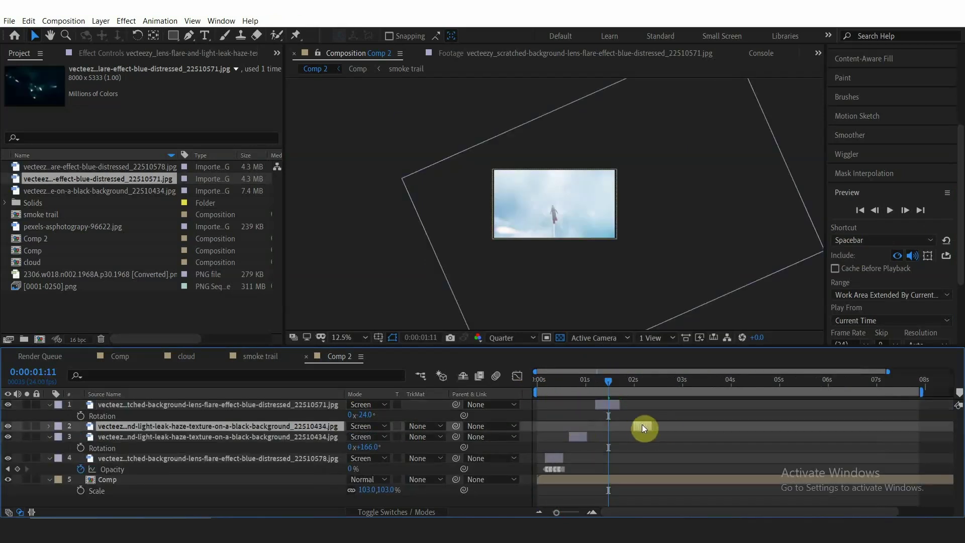
# - Shift the second haze flare to about 0:00:02:02, reposition it over the frame and rotate it to 1x+23°
pyautogui.moveTo(642, 428); pyautogui.dragTo(645, 428)
pyautogui.click(648, 383)
pyautogui.moveTo(608, 169); pyautogui.dragTo(564, 218)
pyautogui.press('r')
pyautogui.moveTo(375, 436); pyautogui.dragTo(462, 433)
pyautogui.moveTo(559, 186); pyautogui.dragTo(595, 163)
pyautogui.moveTo(362, 435); pyautogui.dragTo(400, 436)
pyautogui.moveTo(550, 199); pyautogui.dragTo(513, 224)
pyautogui.moveTo(363, 436); pyautogui.dragTo(355, 435)
# - Duplicate the 22510578 flare layer and move the copy to start at about 0:00:02:07
pyautogui.click(623, 454)
pyautogui.hotkey('ctrl', 'd')
pyautogui.moveTo(559, 463); pyautogui.dragTo(669, 458)
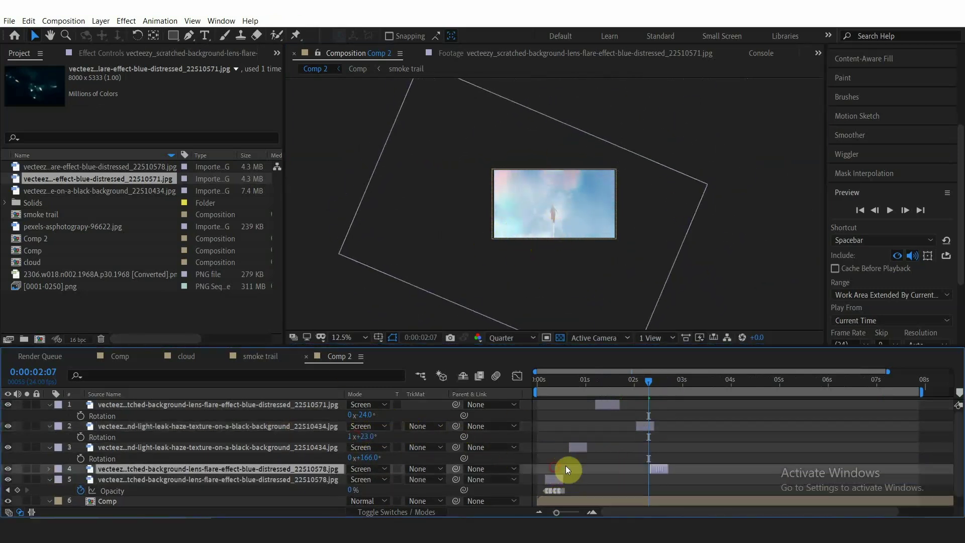
# - Duplicate the 22510571 lens flare layer and move the copy to start at about 0:00:03:08
pyautogui.click(608, 404)
pyautogui.hotkey('ctrl', 'd')
pyautogui.moveTo(611, 403); pyautogui.dragTo(718, 401)
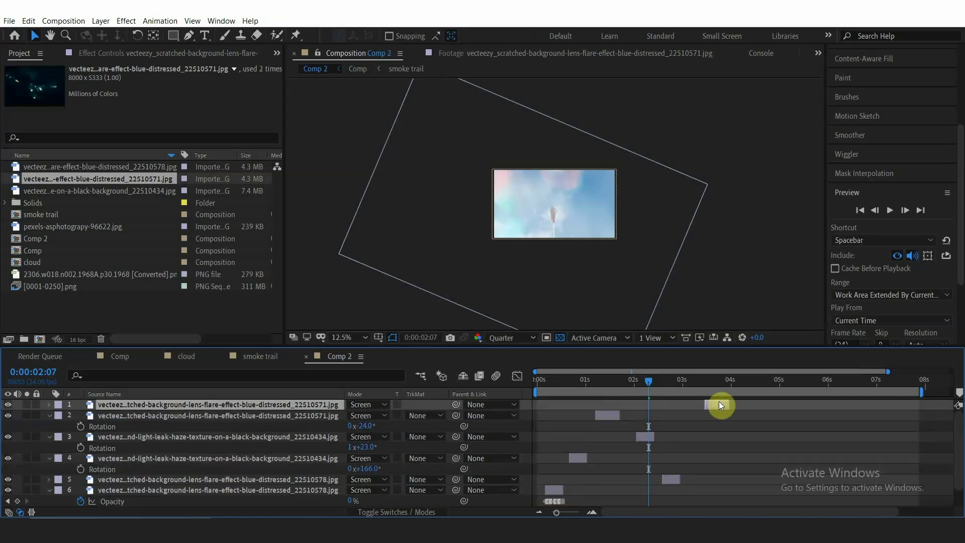
# - Duplicate the lower 22510434 haze layer, move the copy to about 0:00:04:01 and reposition it over the frame
pyautogui.moveTo(557, 512)
pyautogui.mouseDown()
pyautogui.moveTo(577, 511)
pyautogui.moveTo(552, 512)
pyautogui.mouseUp()
pyautogui.click(569, 458)
pyautogui.hotkey('ctrl', 'd')
pyautogui.moveTo(569, 458); pyautogui.dragTo(709, 457)
pyautogui.click(710, 381)
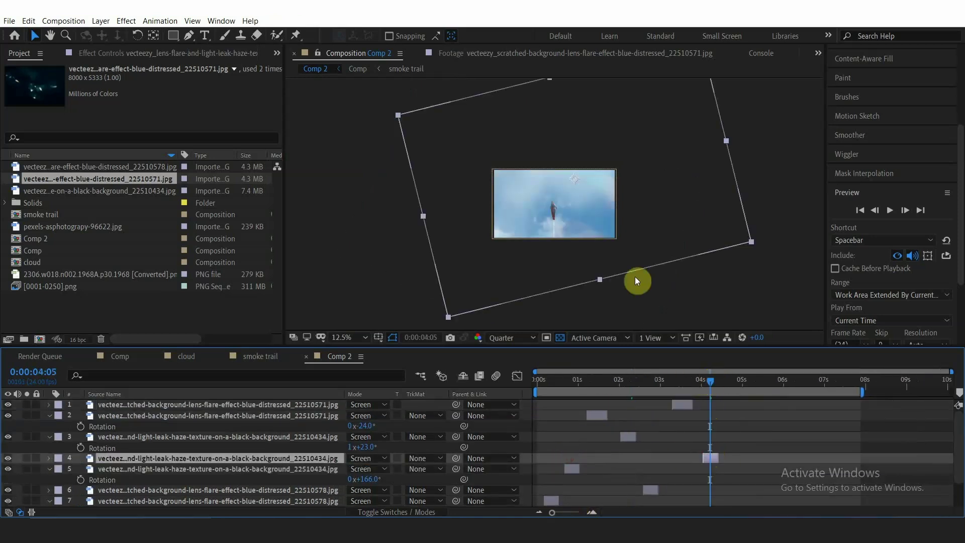
pyautogui.moveTo(574, 203); pyautogui.dragTo(550, 159)
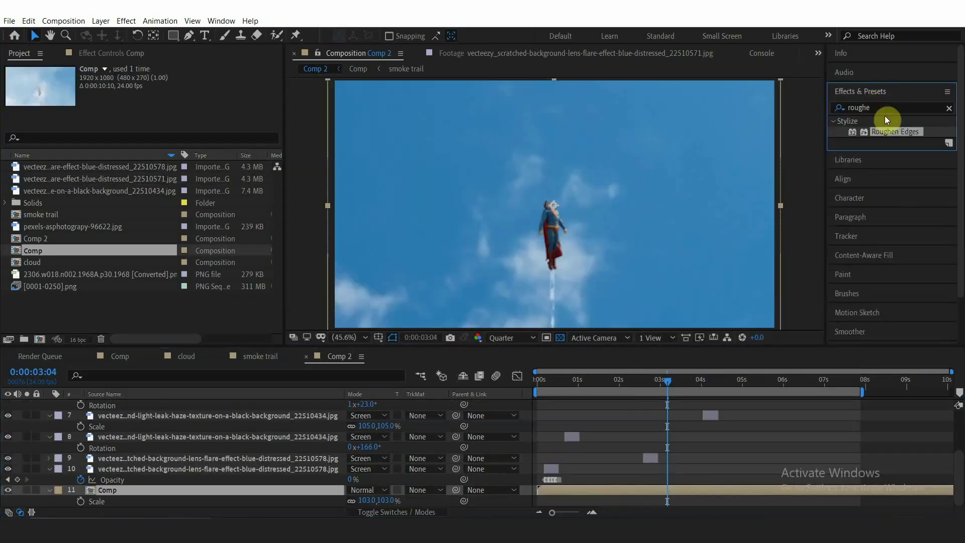
# - Find the Lumetri Color effect and apply it to the Comp layer
pyautogui.moveTo(874, 105); pyautogui.dragTo(614, 104)
pyautogui.write('lumetri')
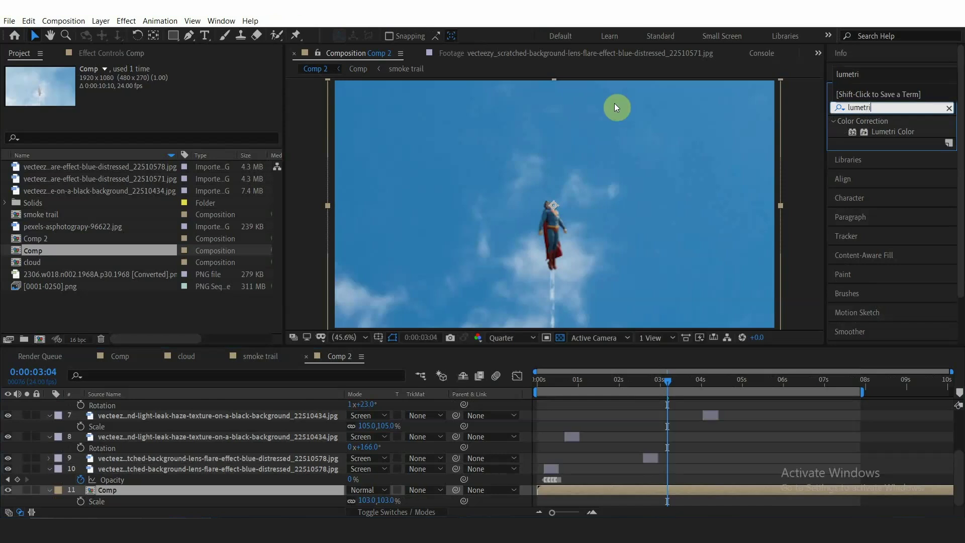
pyautogui.moveTo(893, 132); pyautogui.dragTo(586, 493)
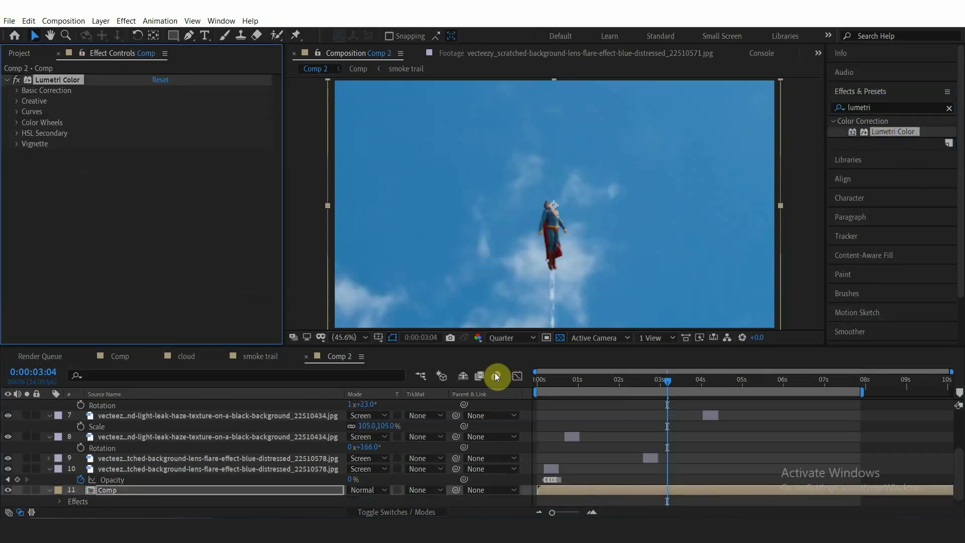
# - Adjust Lumetri's basic tone on the Comp layer: Exposure 0.2, Contrast 40, Highlights 4, Shadows -14, Whites 15 and Blacks -15
pyautogui.moveTo(158, 175)
pyautogui.mouseDown()
pyautogui.moveTo(176, 175)
pyautogui.moveTo(159, 174)
pyautogui.mouseUp()
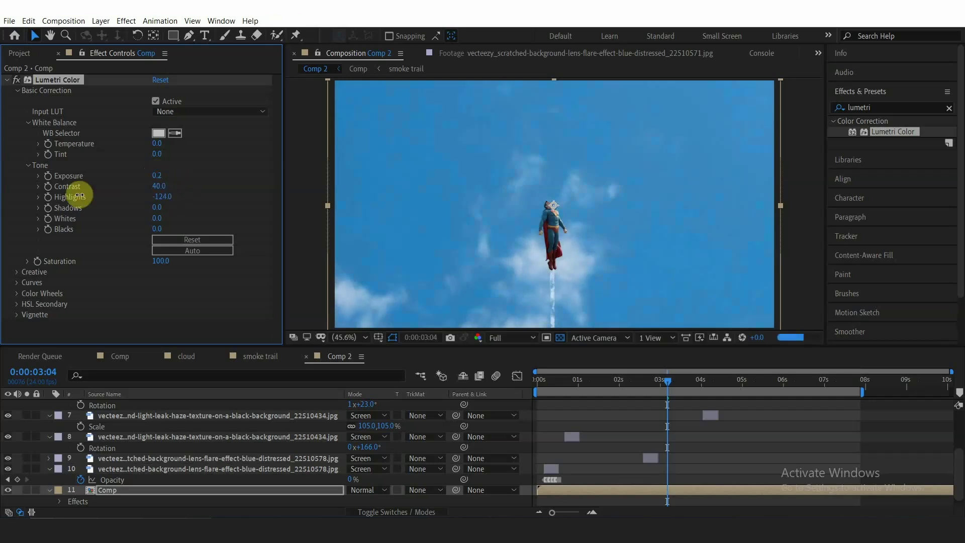
pyautogui.scroll(3, 498, 201)
pyautogui.moveTo(158, 197); pyautogui.dragTo(239, 190)
pyautogui.moveTo(158, 207); pyautogui.dragTo(183, 211)
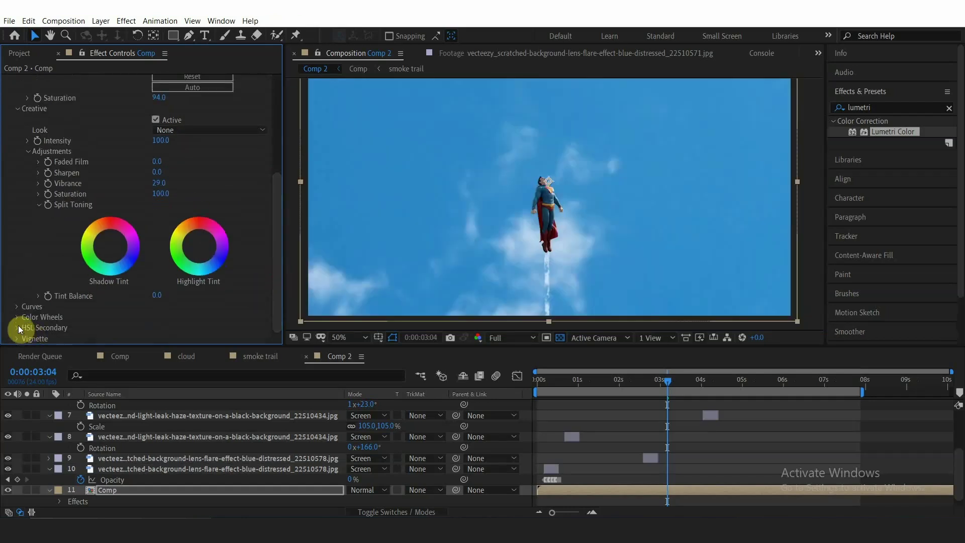
# - Boost the reds with added points on Lumetri's Hue vs Sat curve, and add a slight vignette with an Amount of -0.4
pyautogui.click(16, 306)
pyautogui.scroll(-3, 32, 296)
pyautogui.scroll(2, 576, 225)
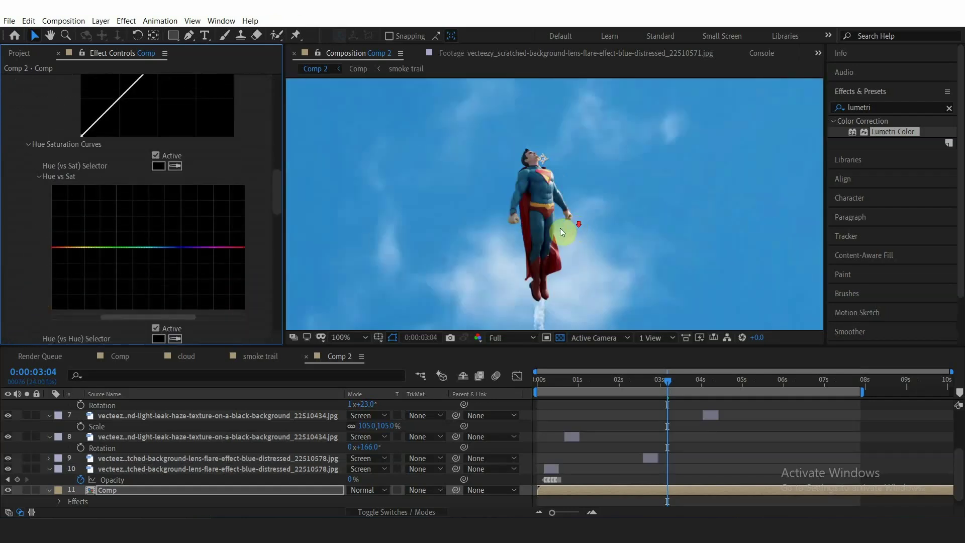
pyautogui.click(223, 247)
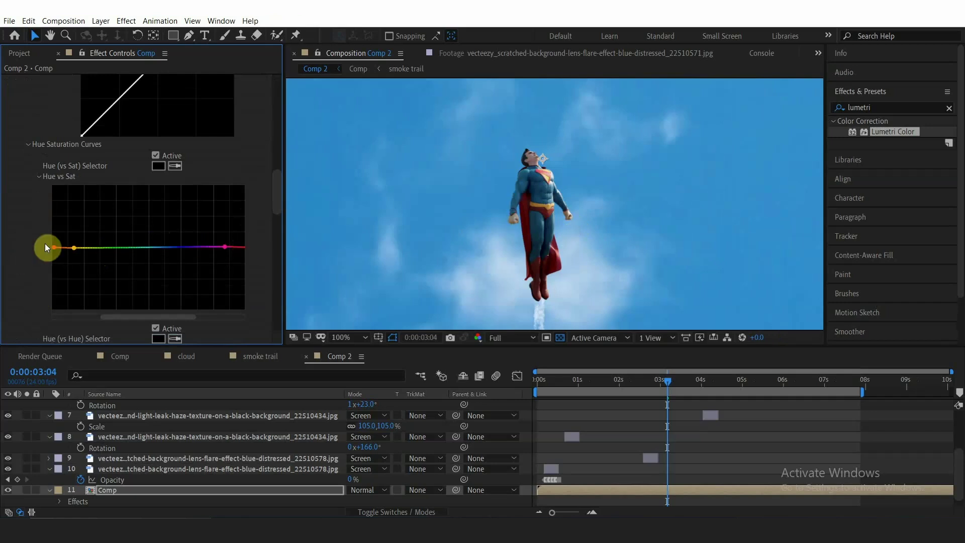
pyautogui.moveTo(56, 249); pyautogui.dragTo(59, 216)
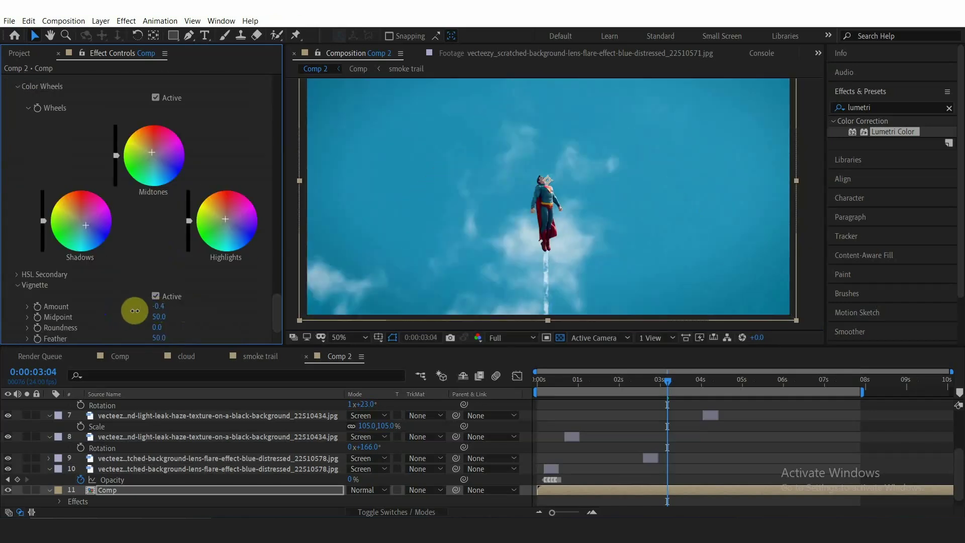
pyautogui.scroll(-2, 554, 192)
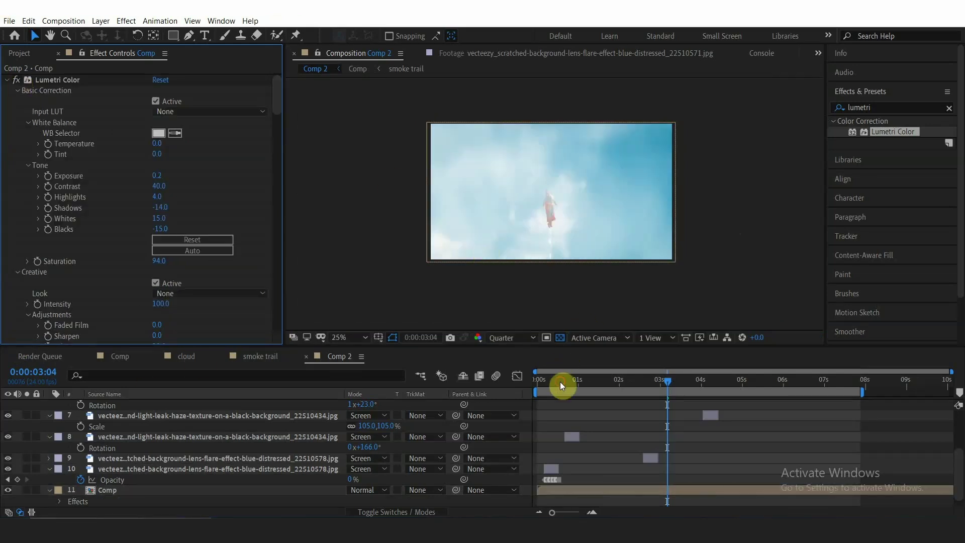
# - Preview the graded composition from the first frame
pyautogui.moveTo(560, 381); pyautogui.dragTo(527, 371)
pyautogui.press('space')
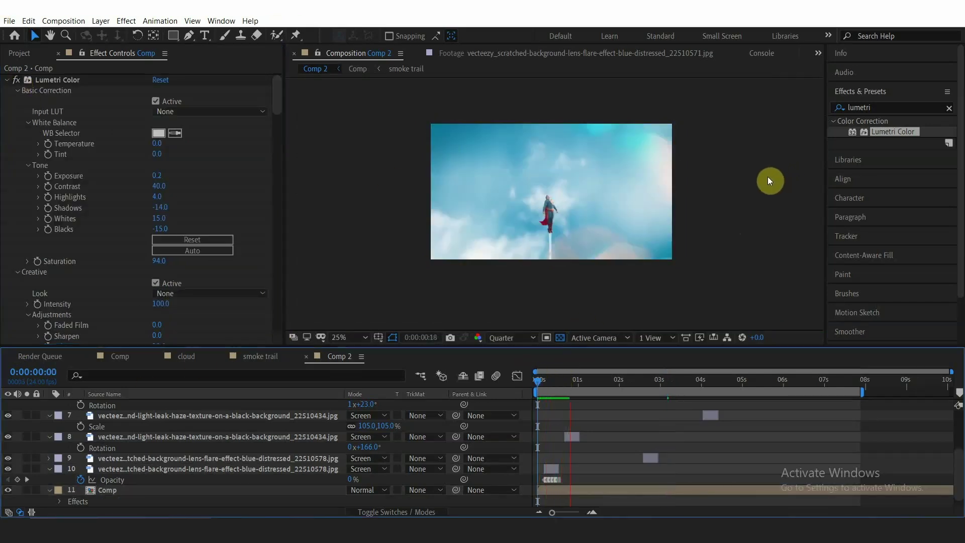